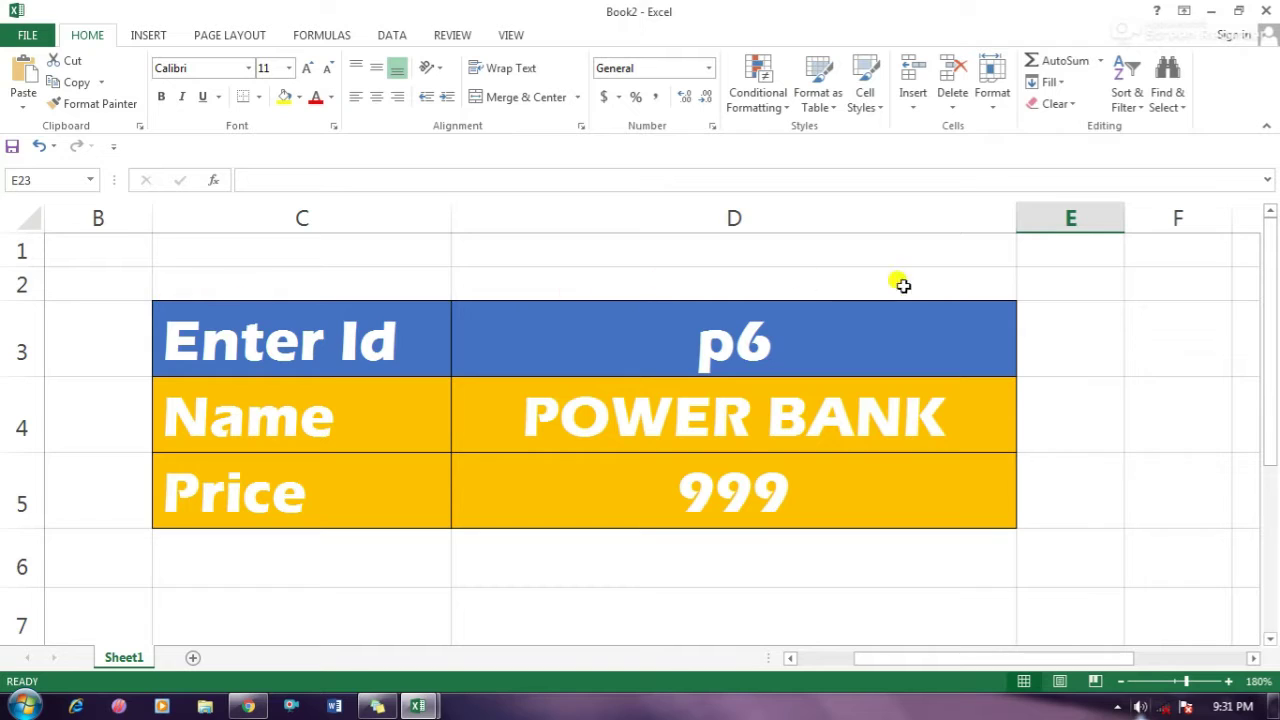
pyautogui.click(251, 343)
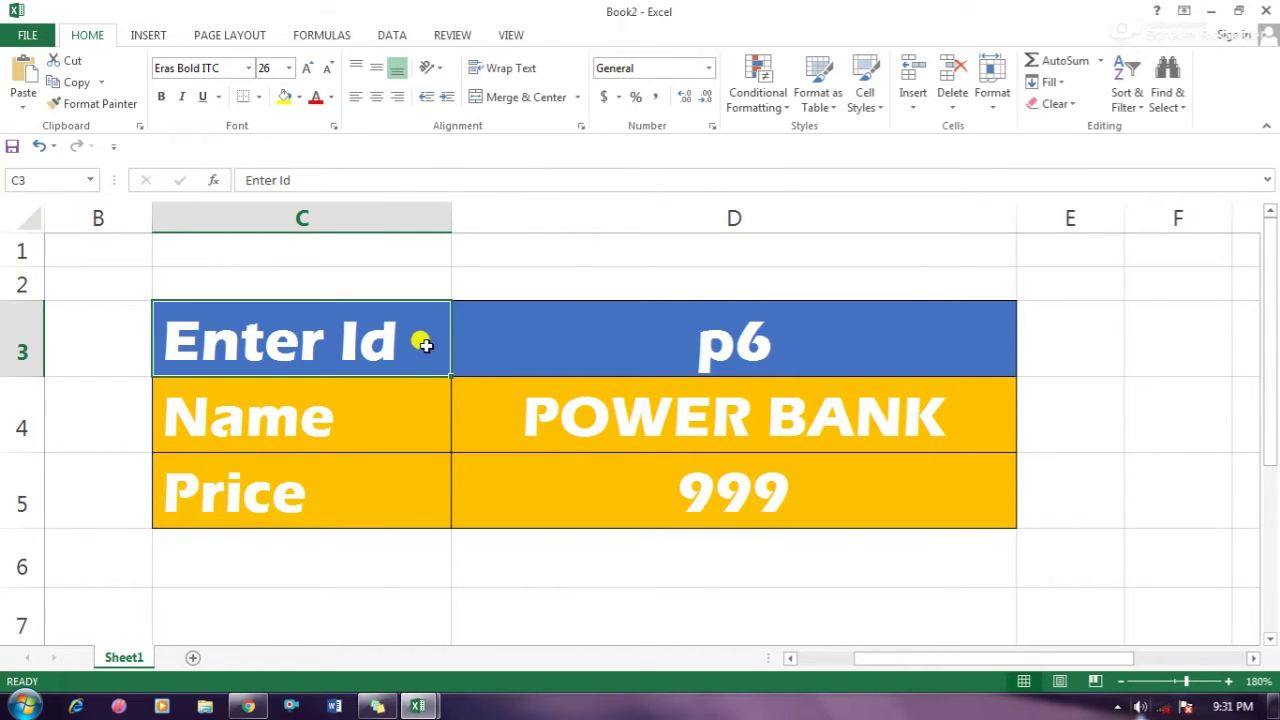
pyautogui.click(314, 431)
pyautogui.click(278, 492)
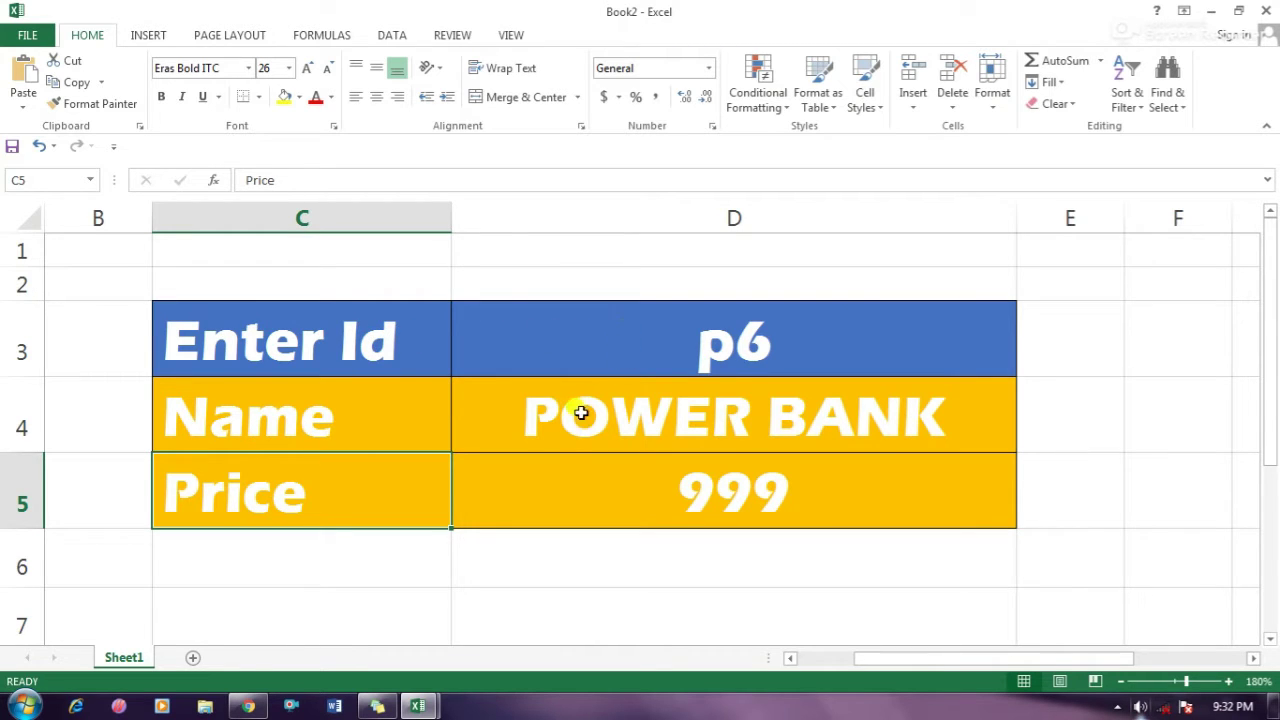
# Set the Enter Id value in cell D3 to p1 to look up that product's name and price.
pyautogui.click(700, 345)
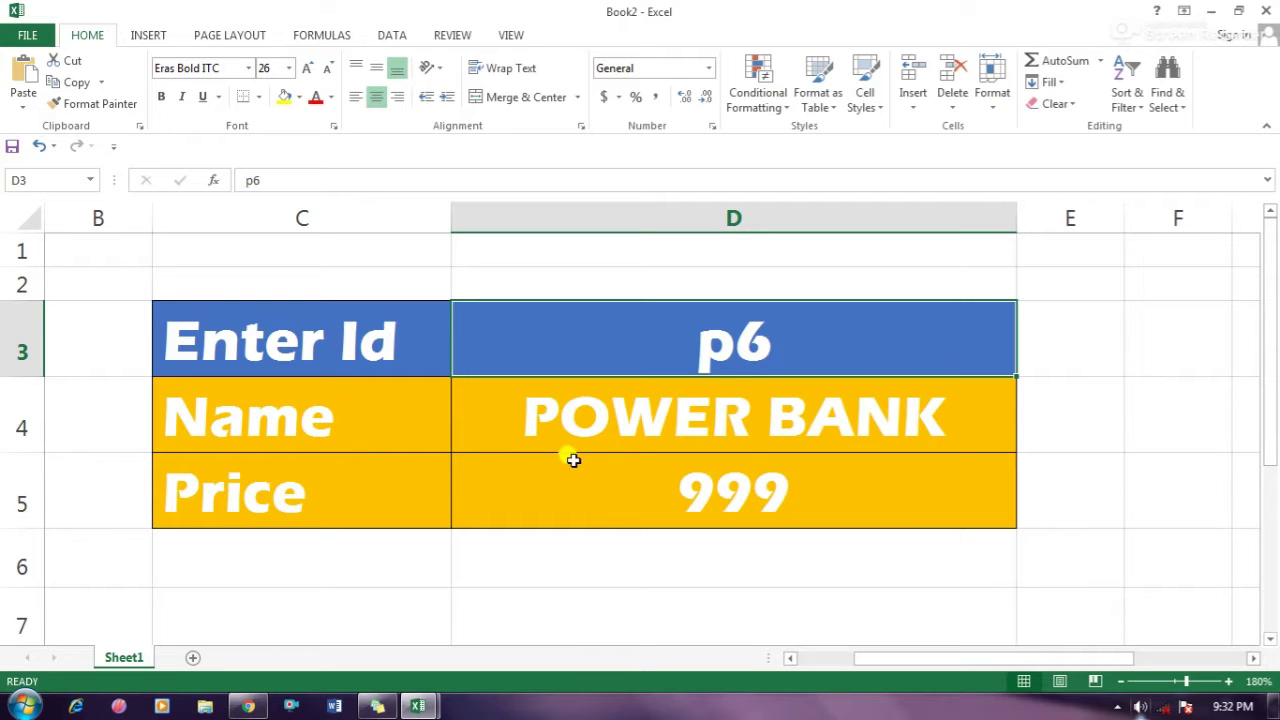
pyautogui.doubleClick(776, 342)
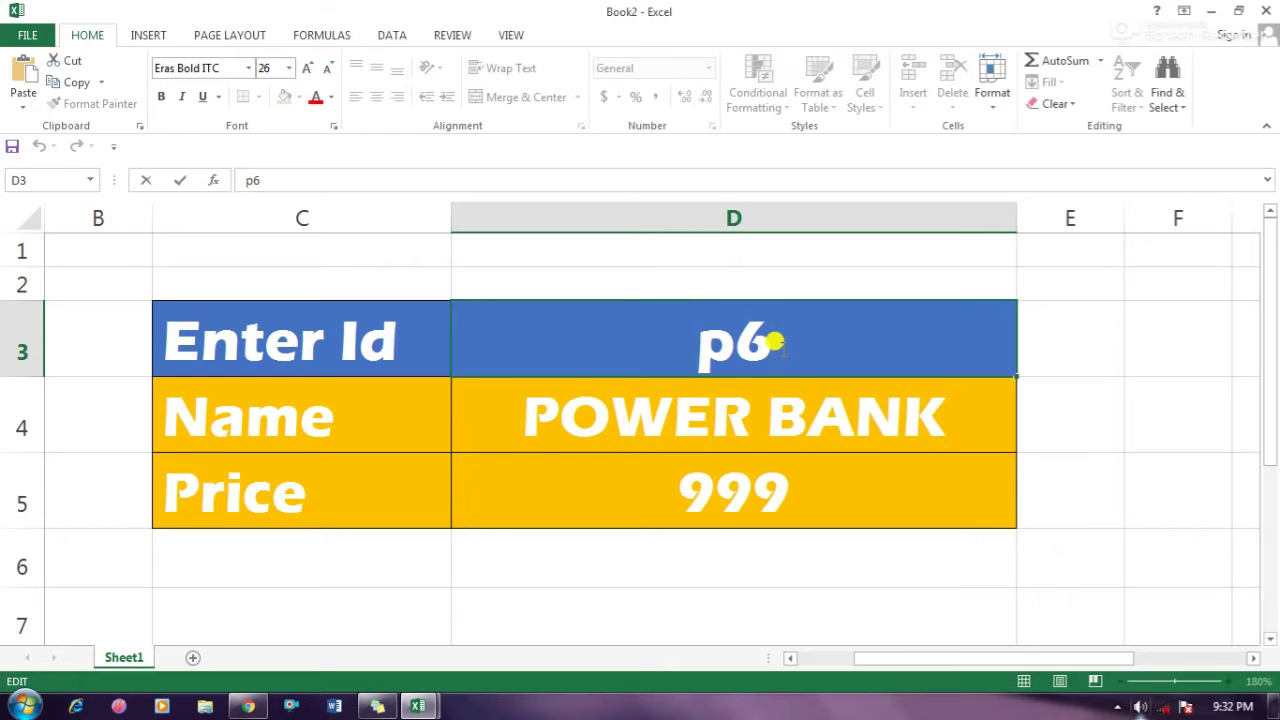
pyautogui.press('BackSpace')
pyautogui.write('1')
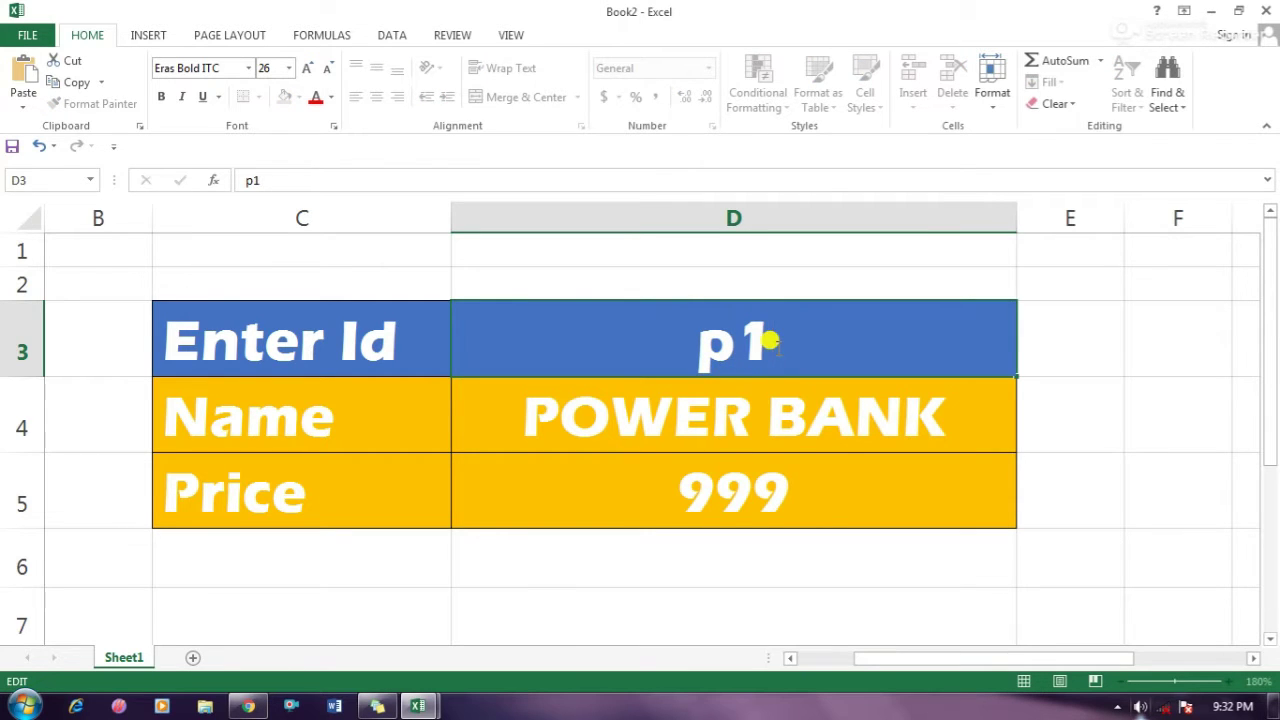
pyautogui.press('Return')
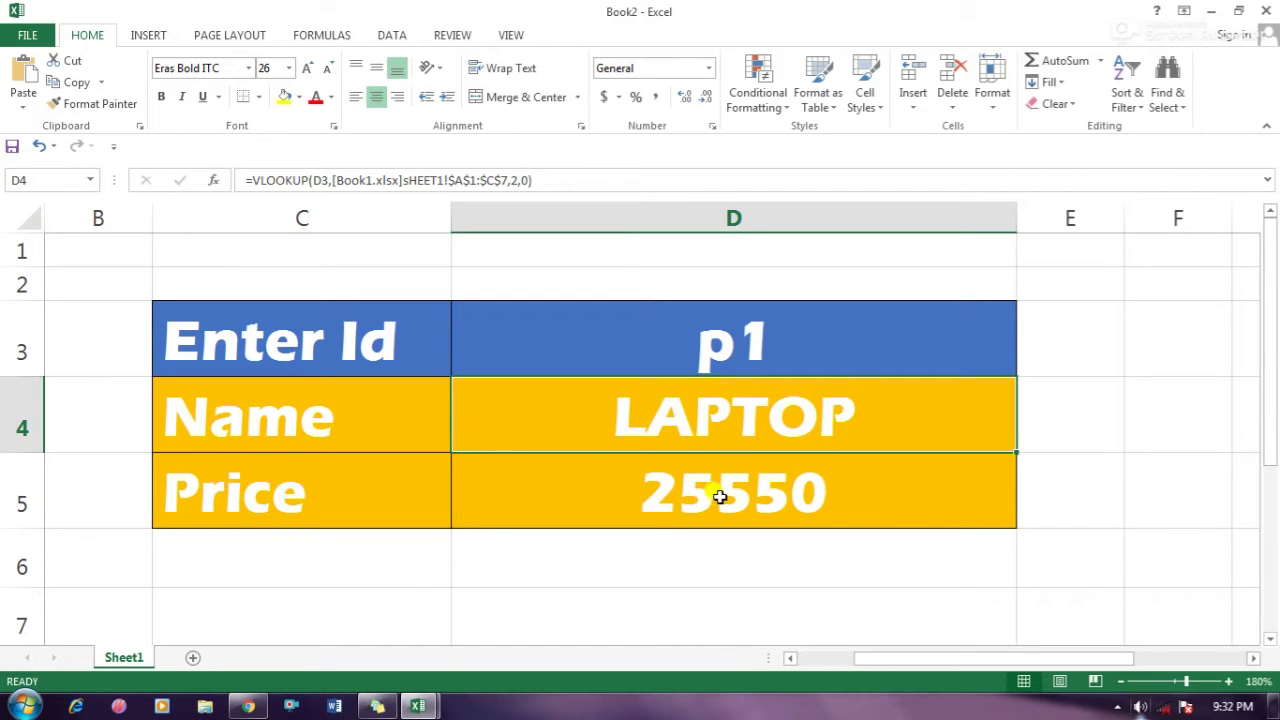
# Look up a different product by setting the Enter Id value in D3 to p2.
pyautogui.click(778, 348)
pyautogui.doubleClick(778, 348)
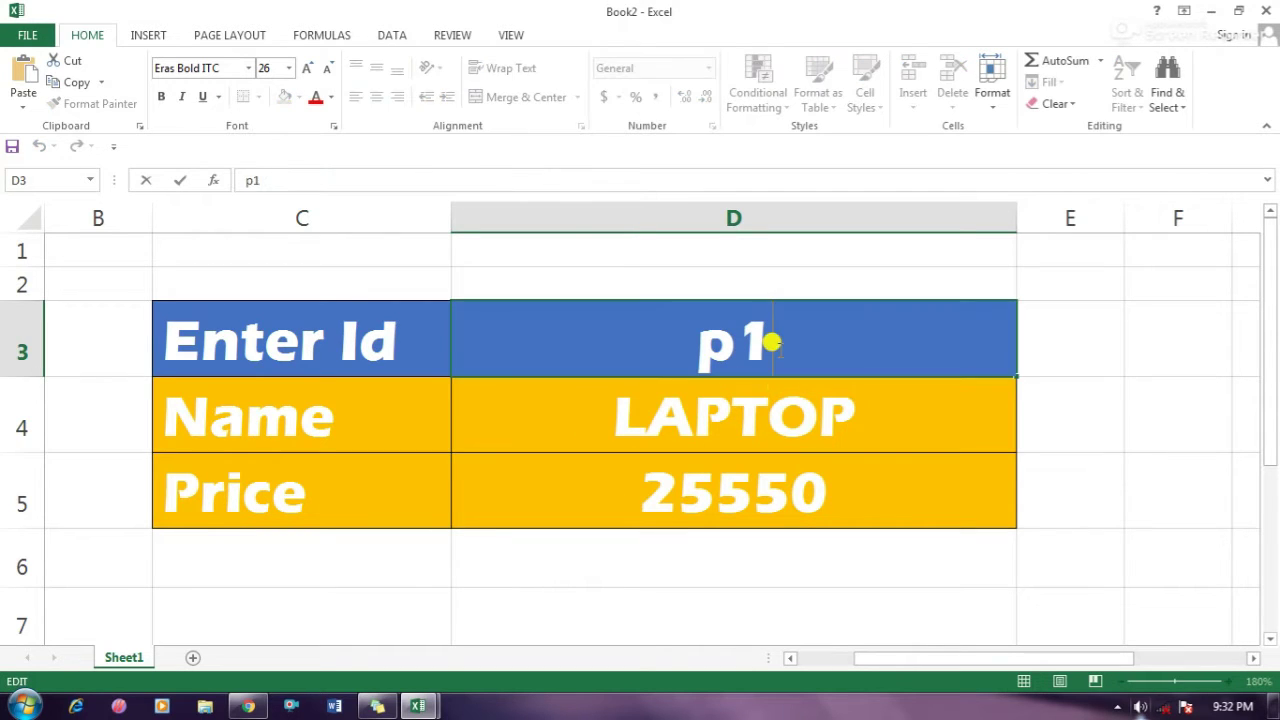
pyautogui.press('BackSpace')
pyautogui.write('2')
pyautogui.click(851, 533)
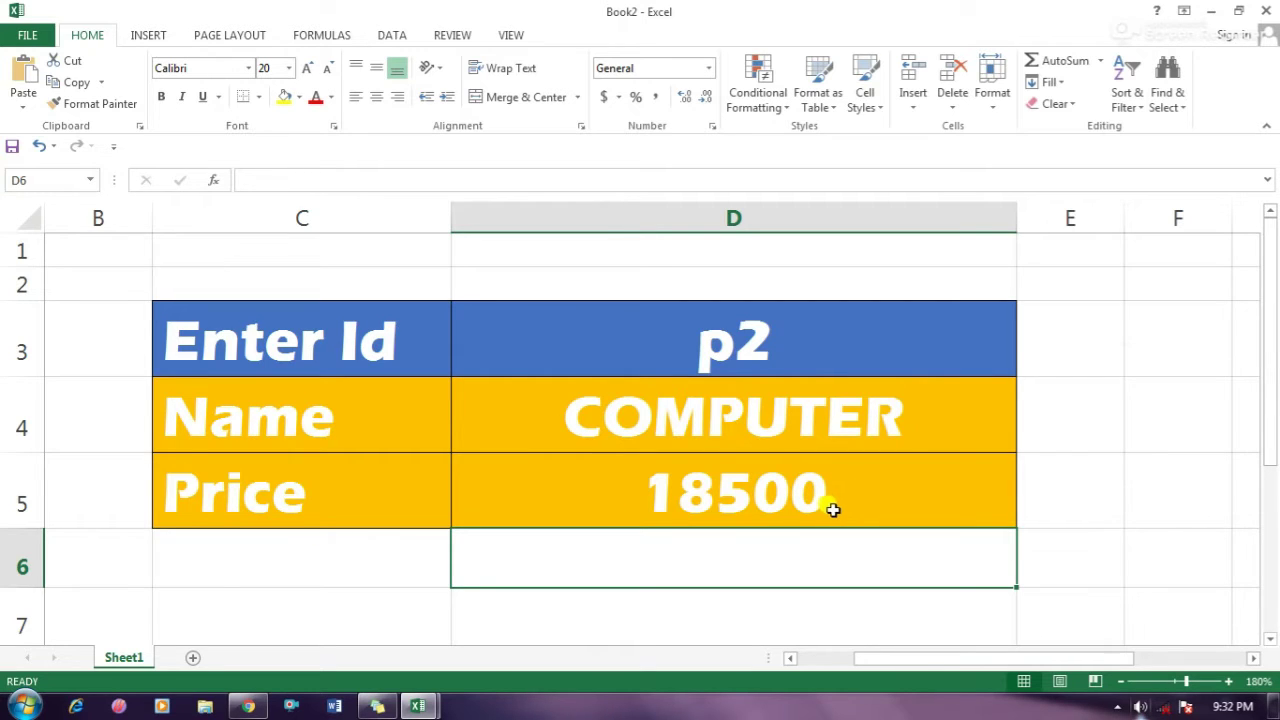
pyautogui.click(1072, 429)
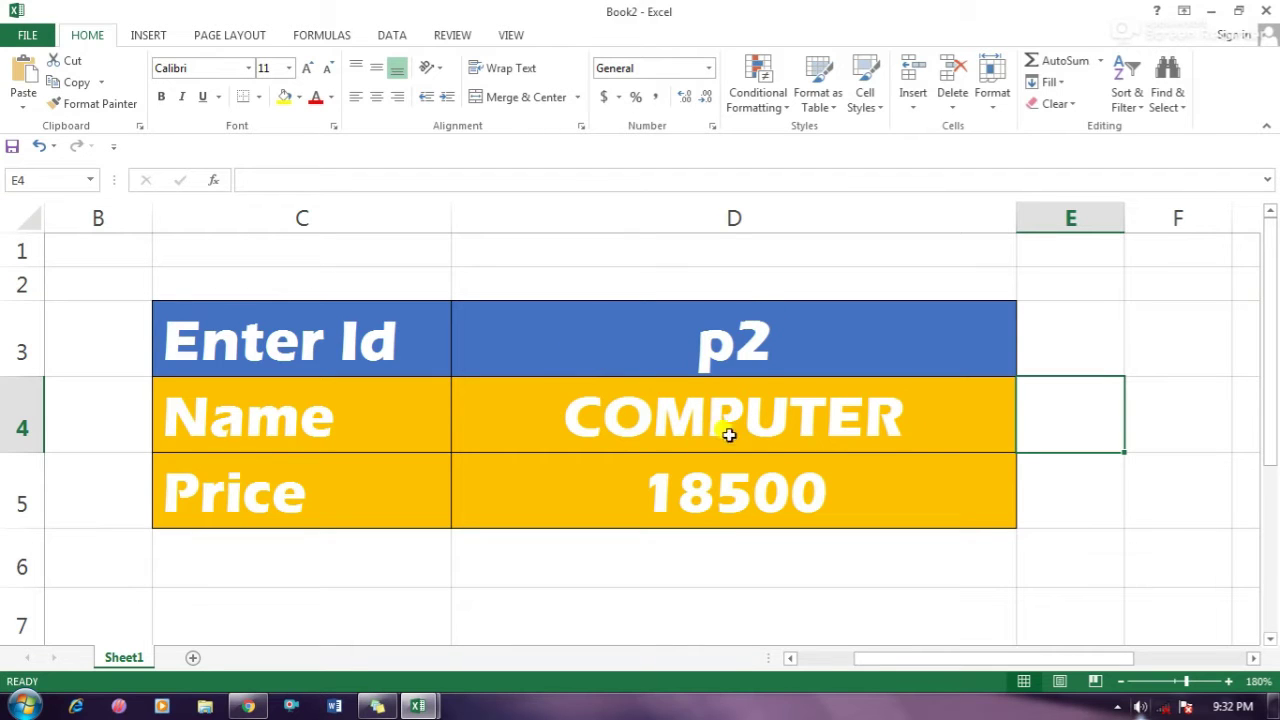
# Set the lookup form's Enter Id value in D3 to p3.
pyautogui.doubleClick(785, 320)
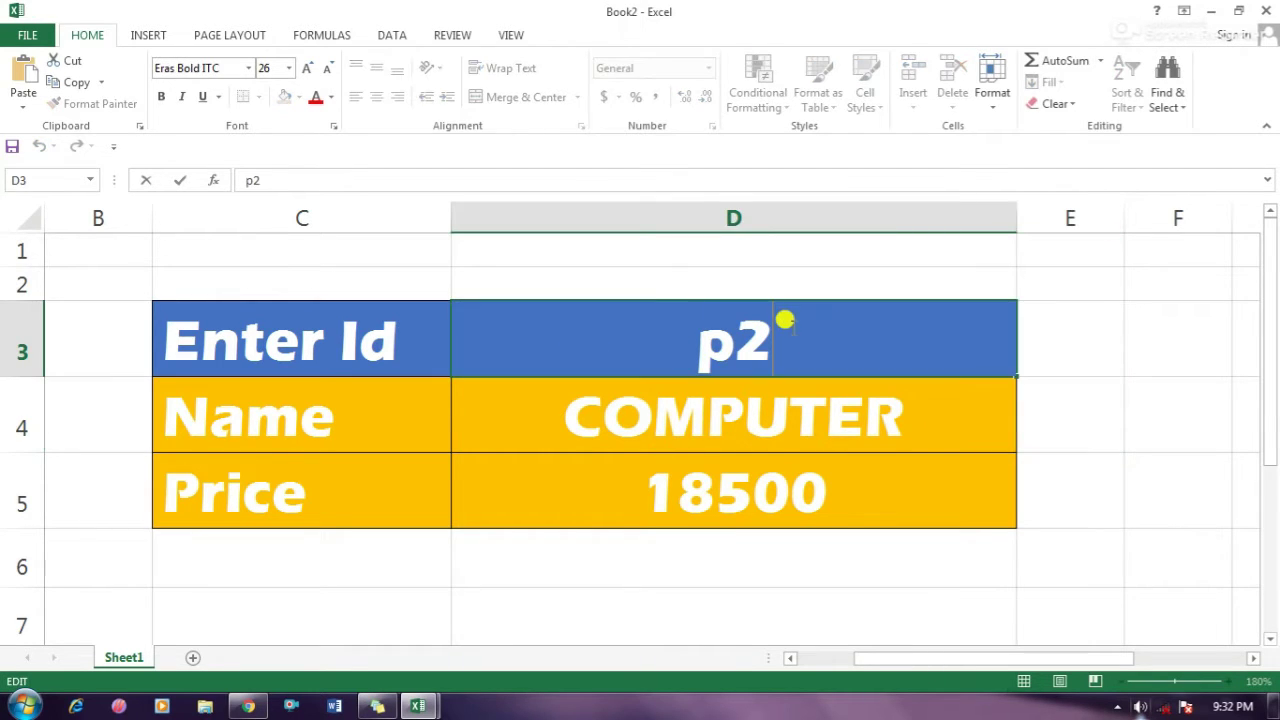
pyautogui.press('BackSpace')
pyautogui.write('3')
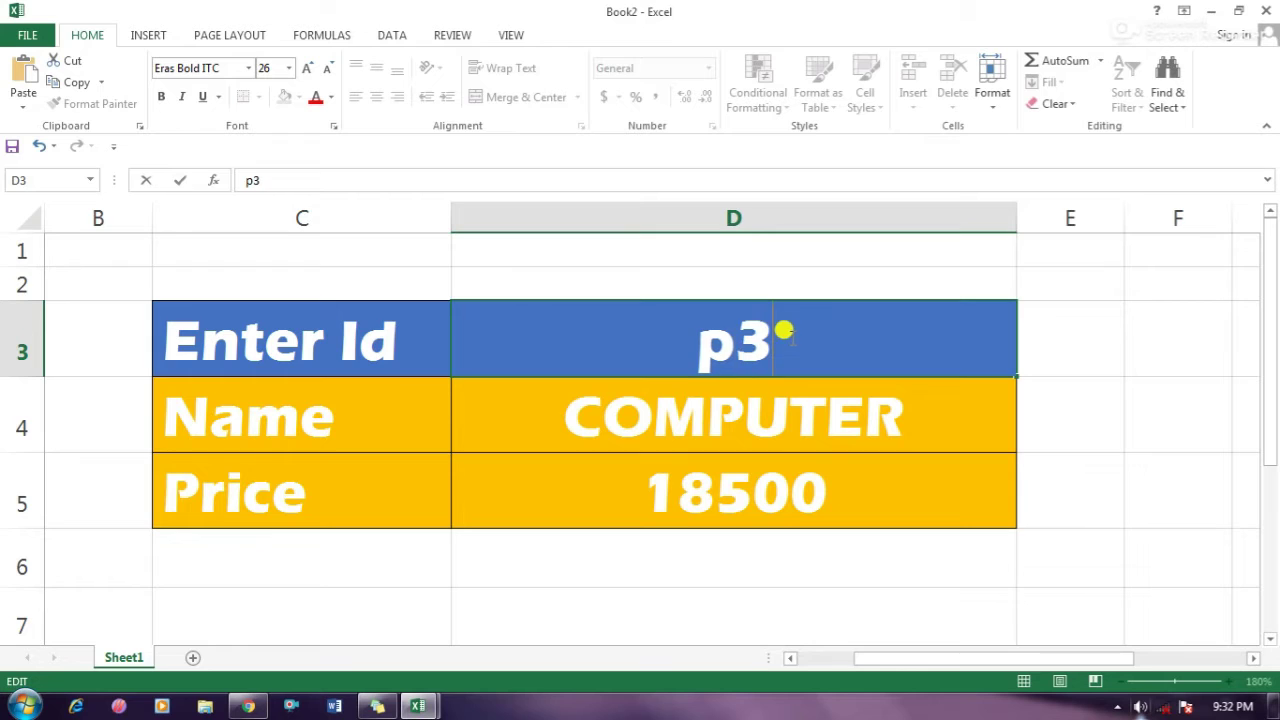
pyautogui.click(812, 577)
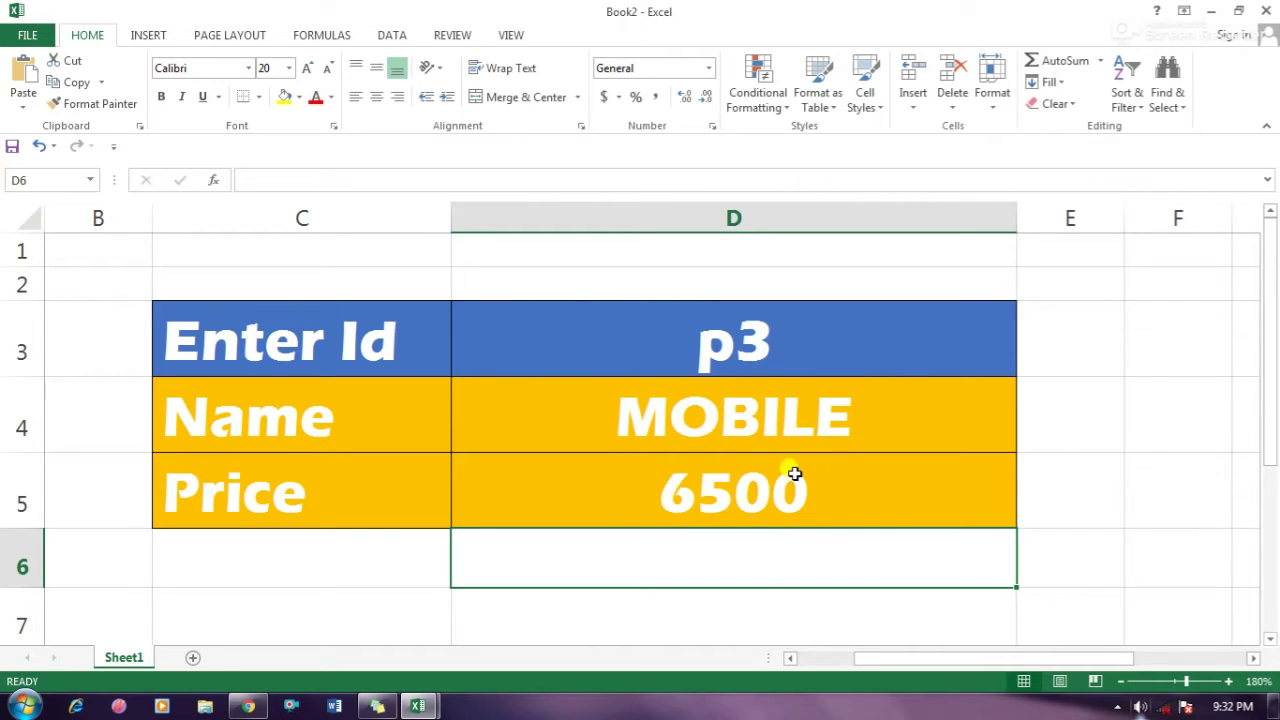
pyautogui.click(405, 571)
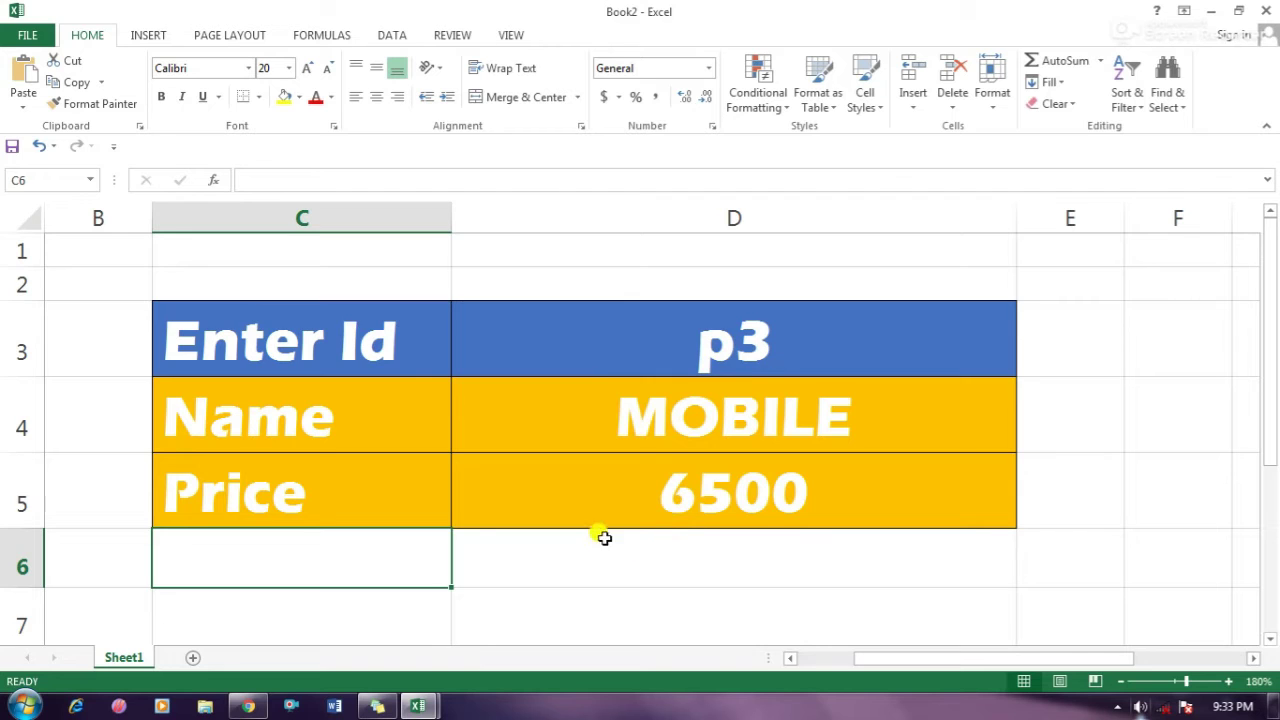
# Switch to the Book1 workbook and examine its ID, NAME and PRICE source table, dismissing the Windows color scheme prompt.
pyautogui.moveTo(420, 706)
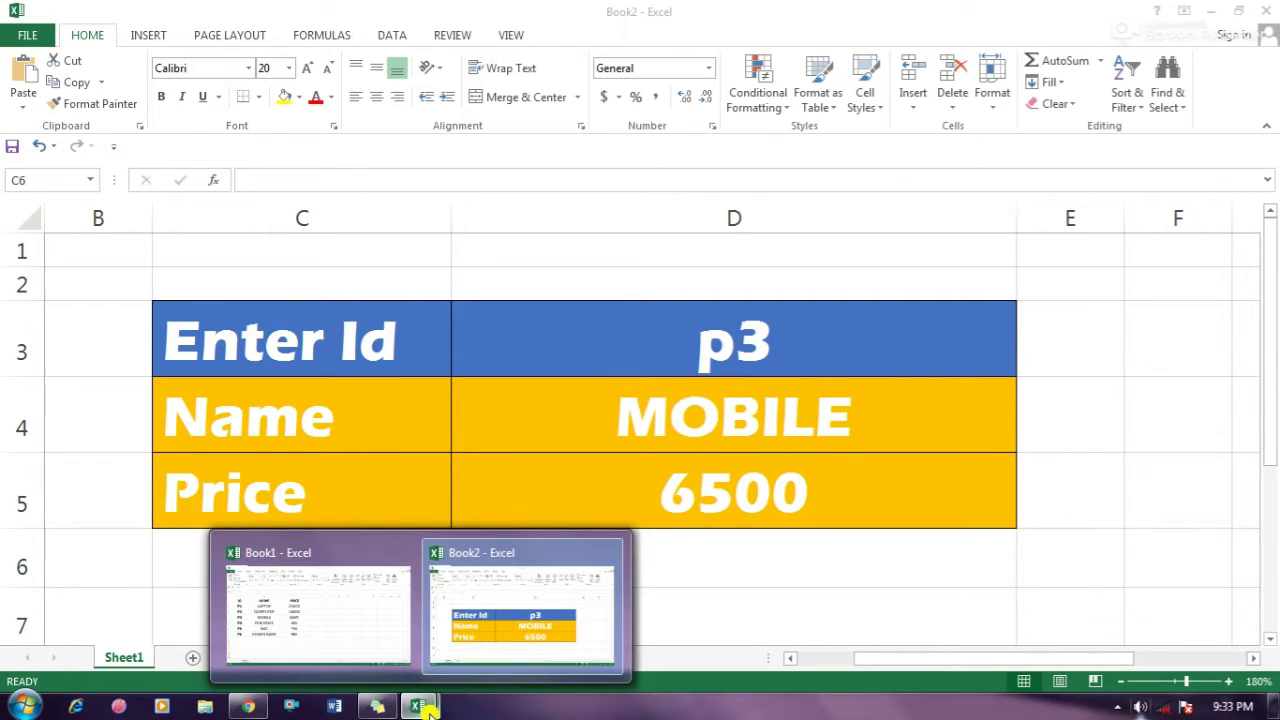
pyautogui.click(335, 617)
pyautogui.click(518, 561)
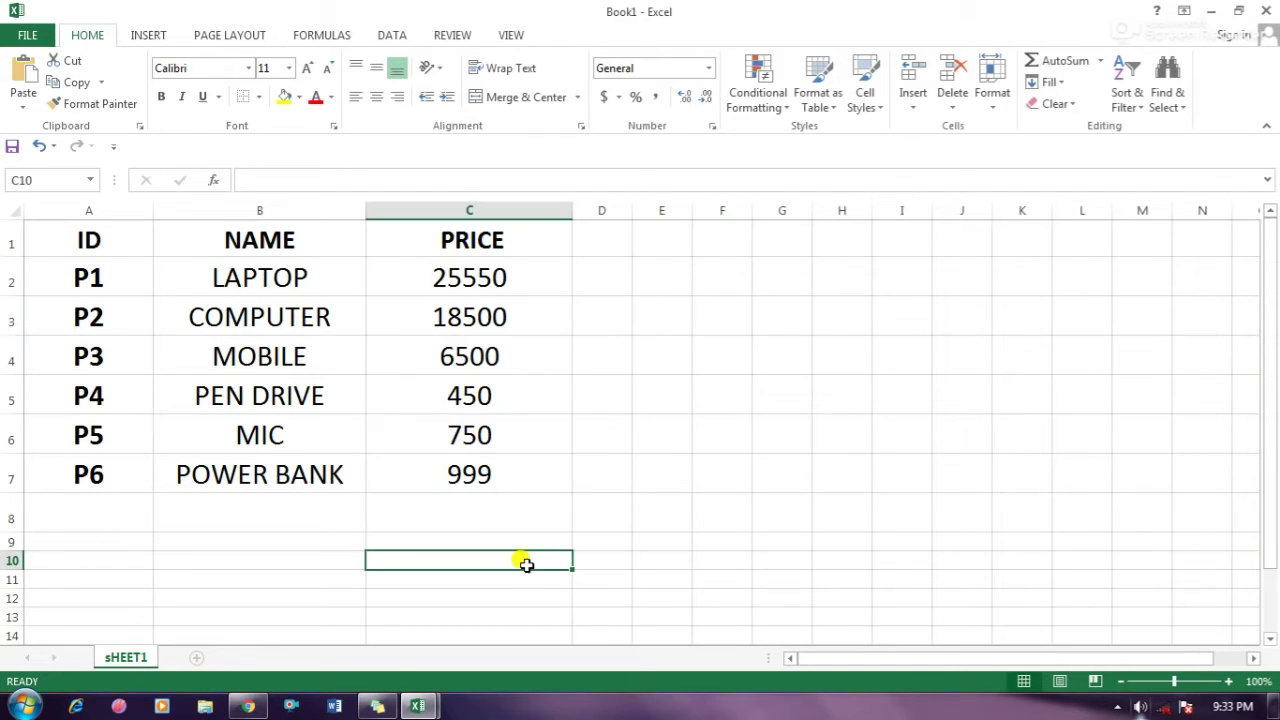
pyautogui.click(578, 396)
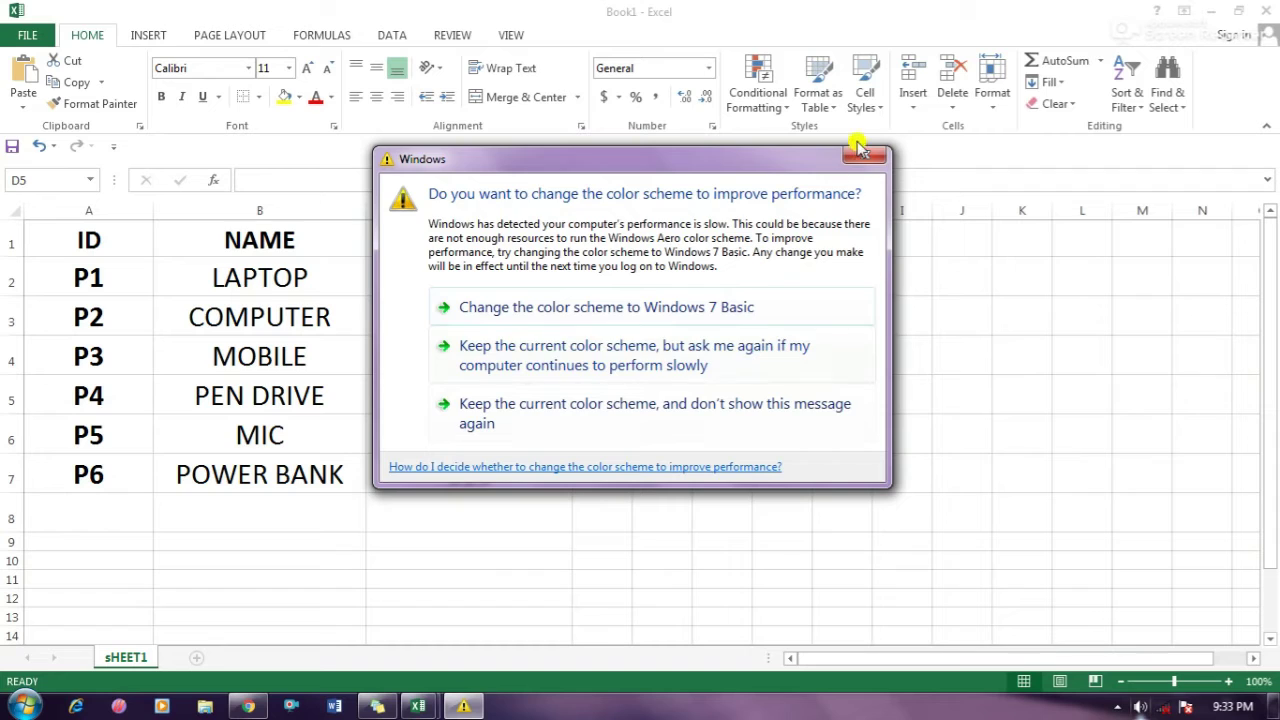
pyautogui.click(862, 151)
pyautogui.click(622, 494)
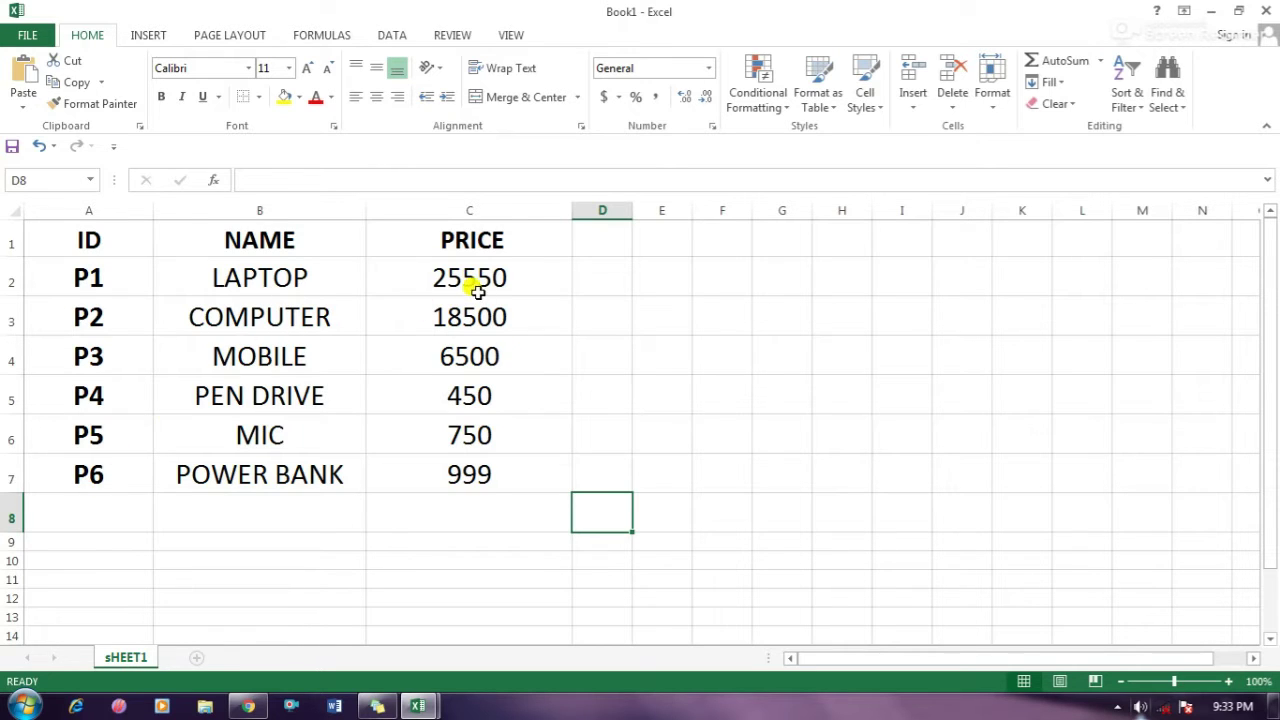
# Switch back to the Book2 workbook containing the product lookup form.
pyautogui.click(417, 706)
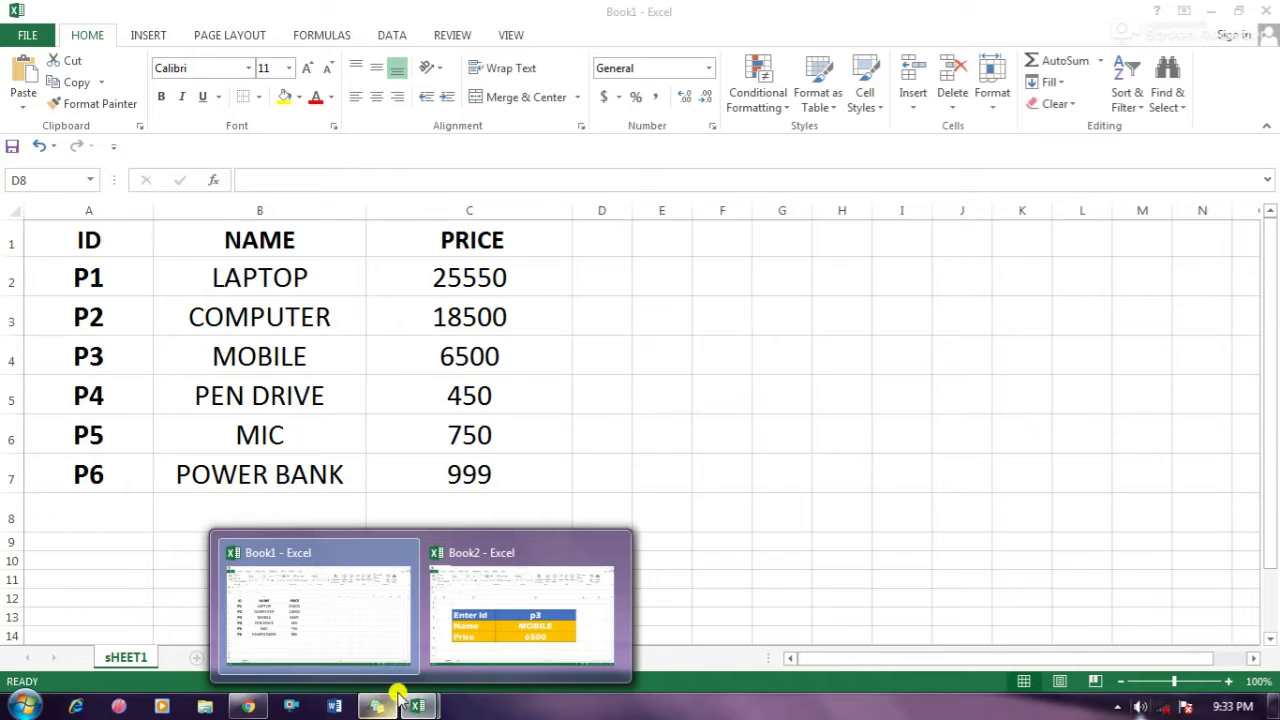
pyautogui.click(483, 593)
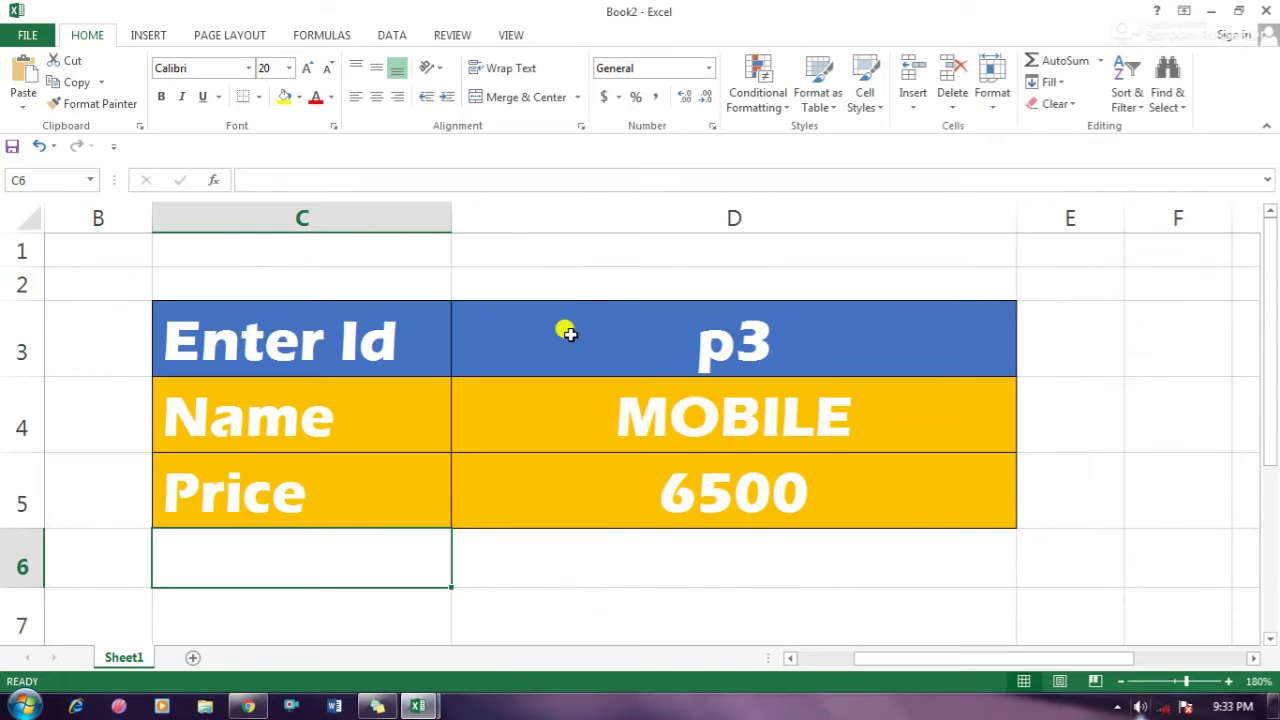
pyautogui.click(1093, 458)
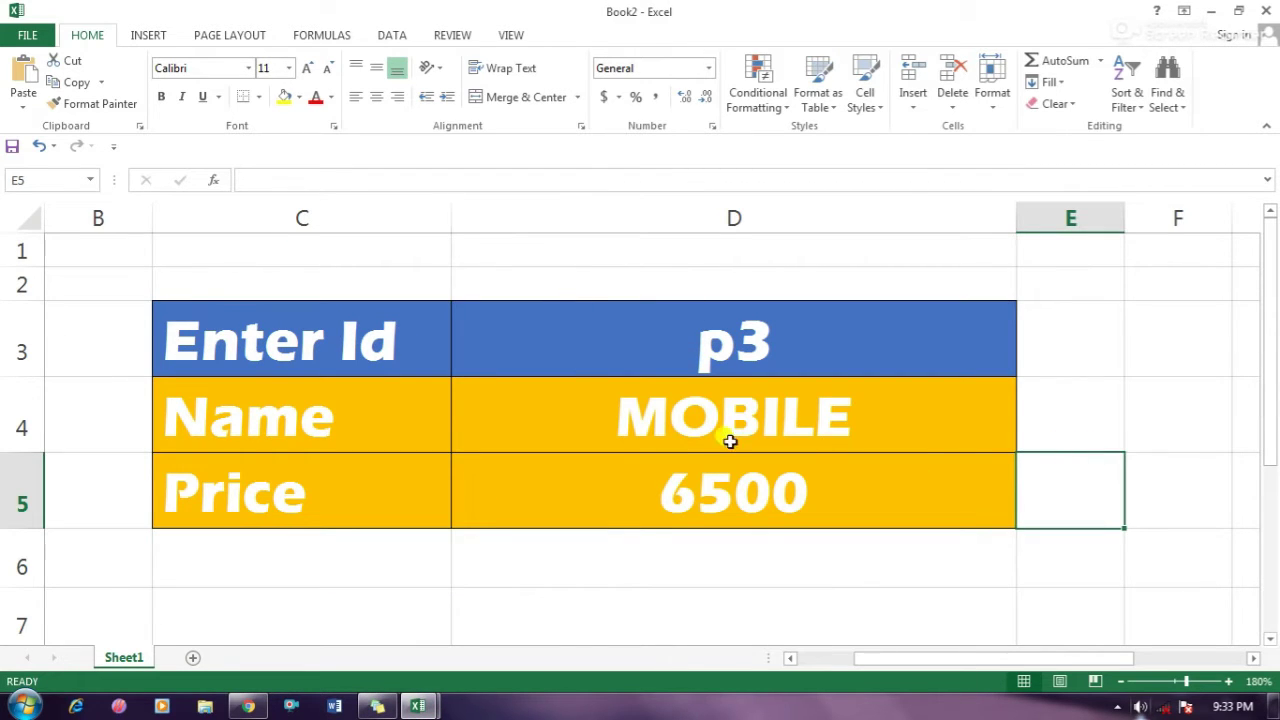
# Set the Enter Id value in D3 of Book2 back to p1.
pyautogui.click(714, 345)
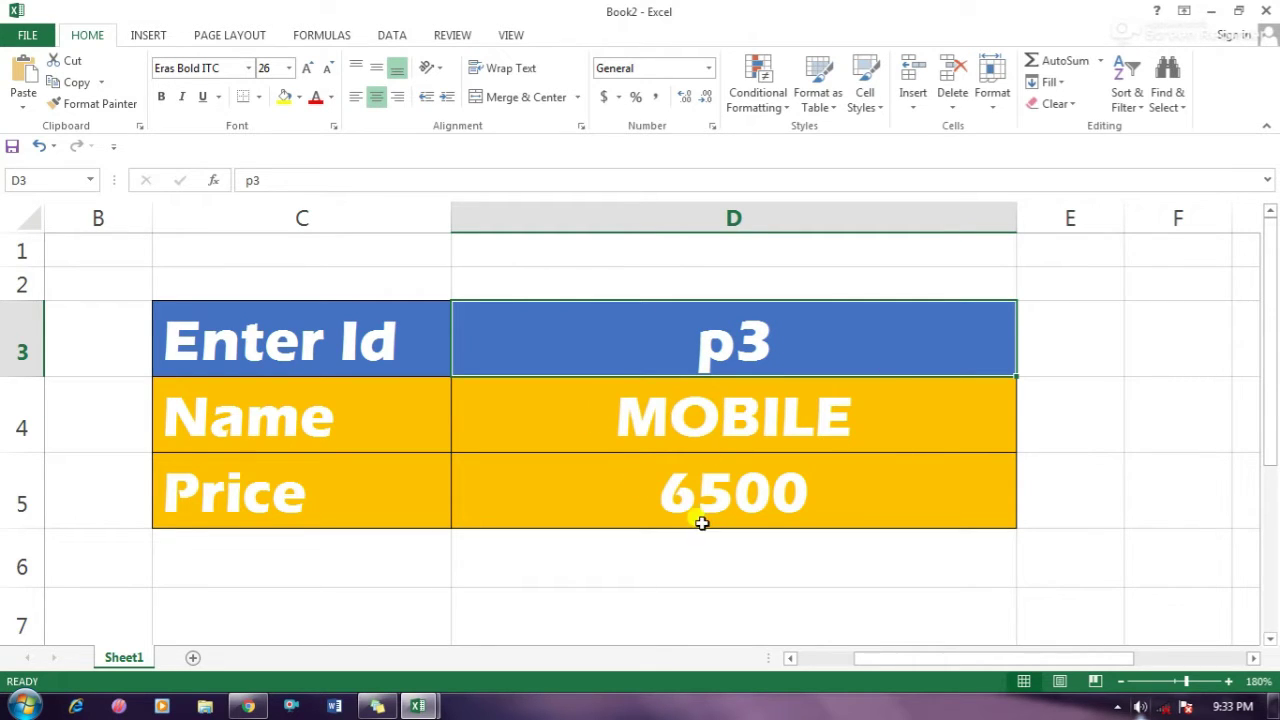
pyautogui.doubleClick(770, 343)
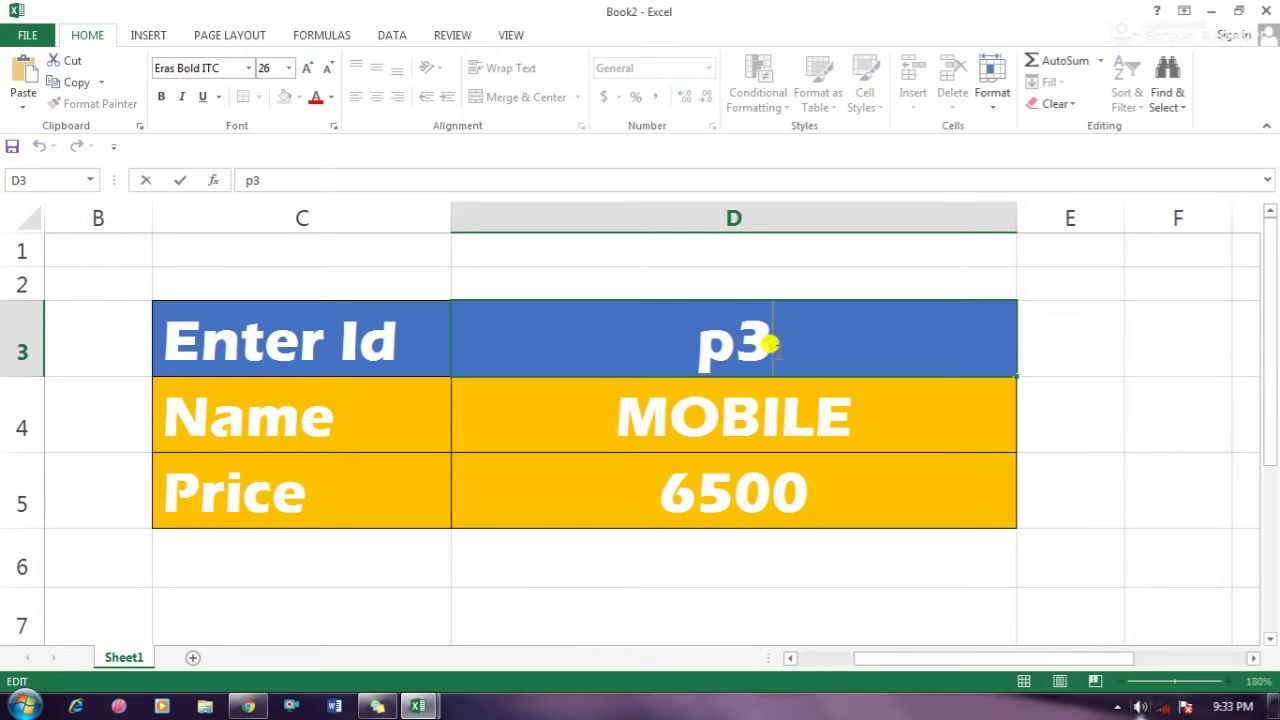
pyautogui.press('BackSpace')
pyautogui.write('1')
pyautogui.click(1163, 496)
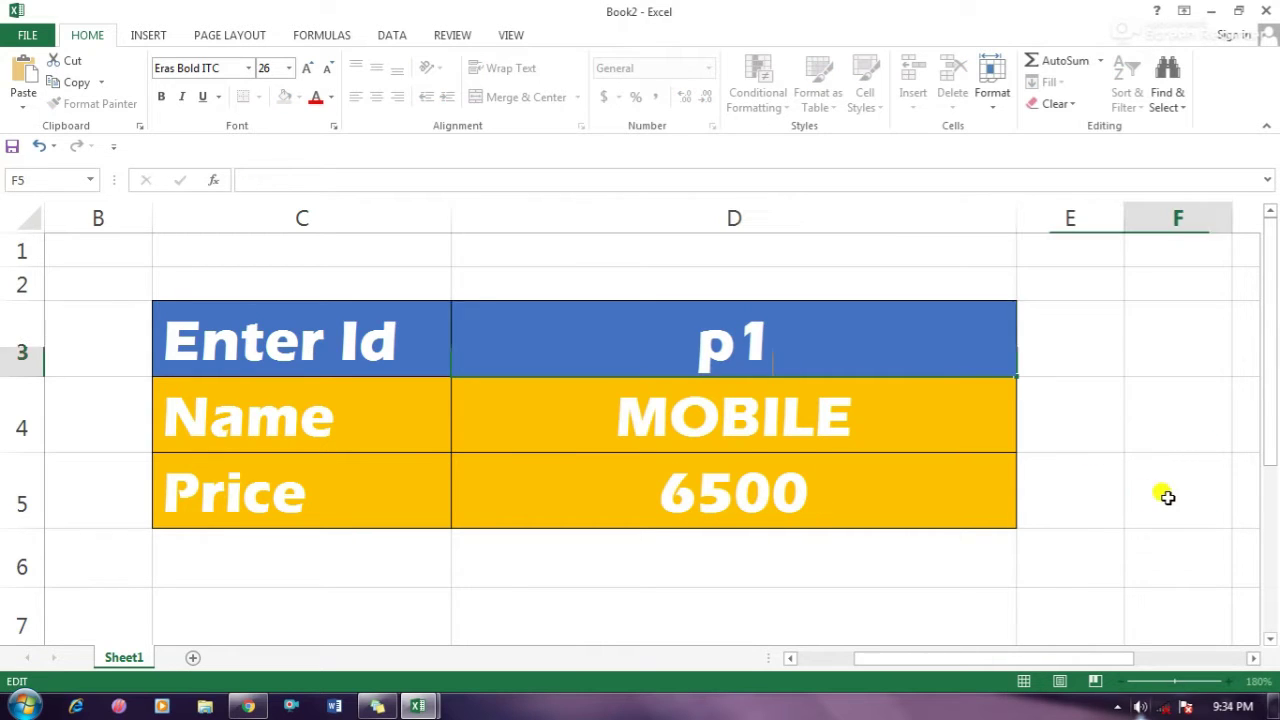
# Set the Enter Id value in D3 to p6 to look up the last listed product.
pyautogui.doubleClick(780, 343)
pyautogui.press('BackSpace')
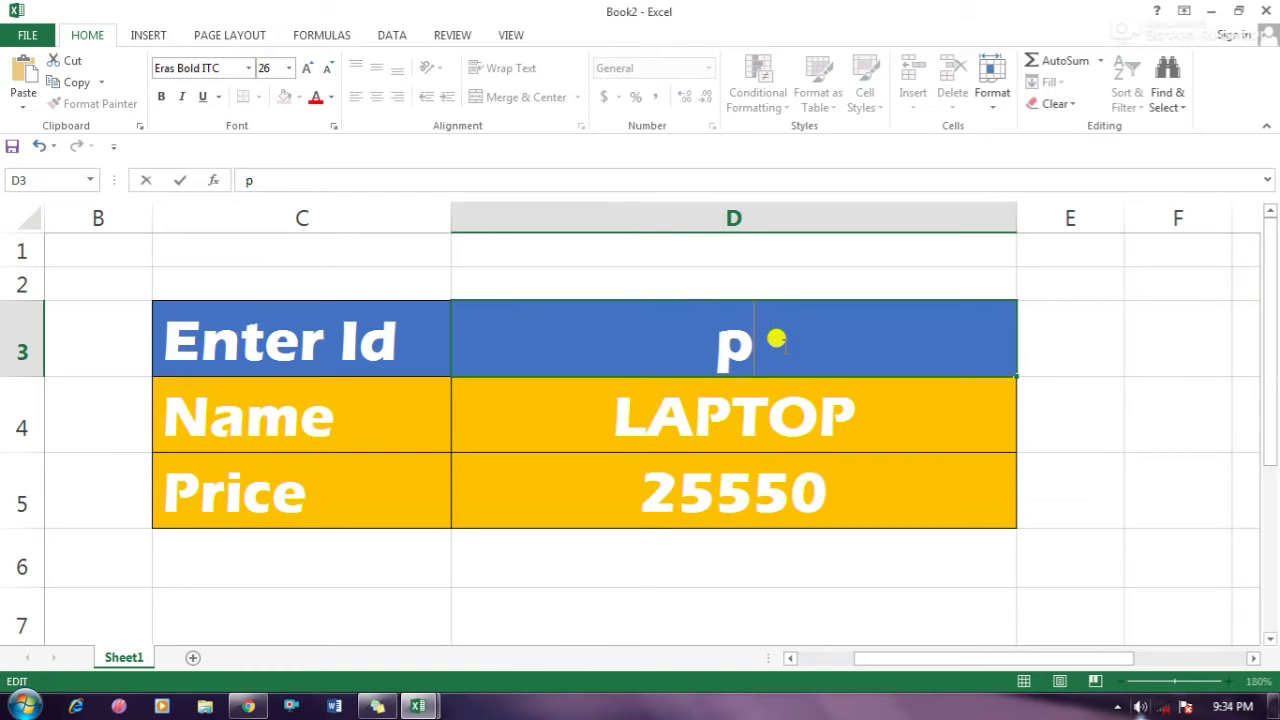
pyautogui.write('6')
pyautogui.click(1025, 558)
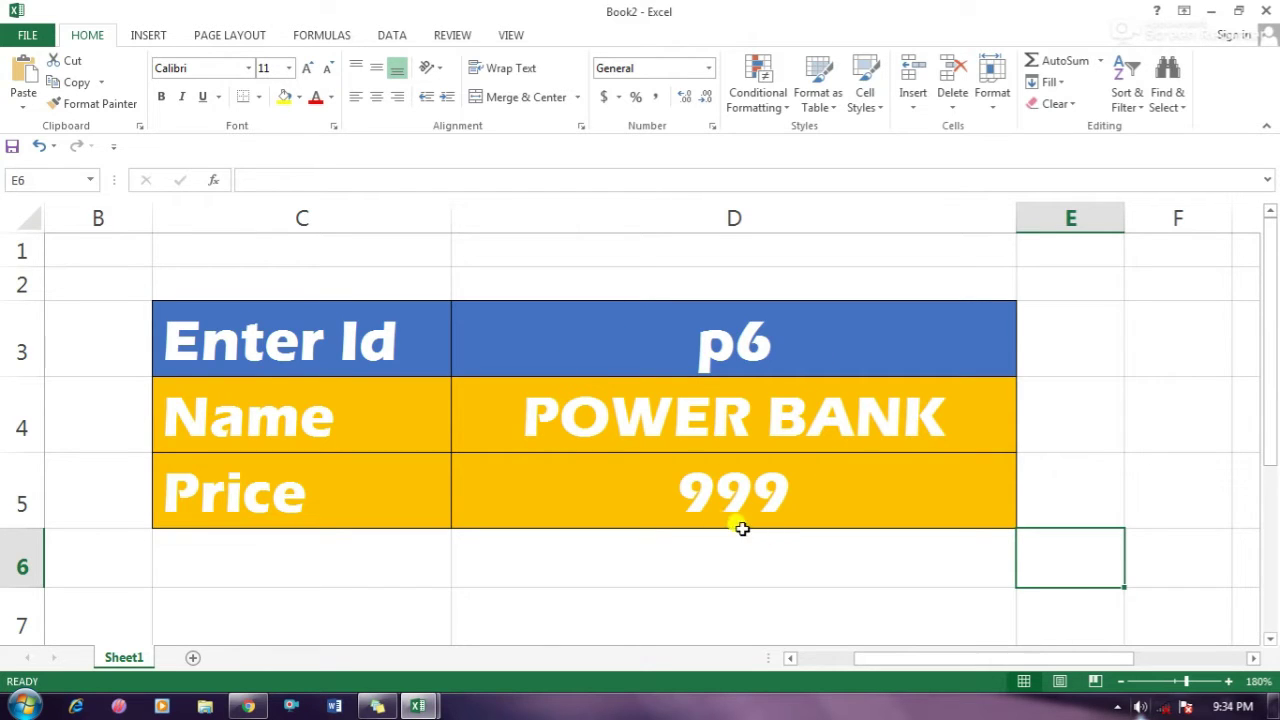
# Switch to the Book1 workbook and enter p7 as a new product ID in cell A8.
pyautogui.click(420, 706)
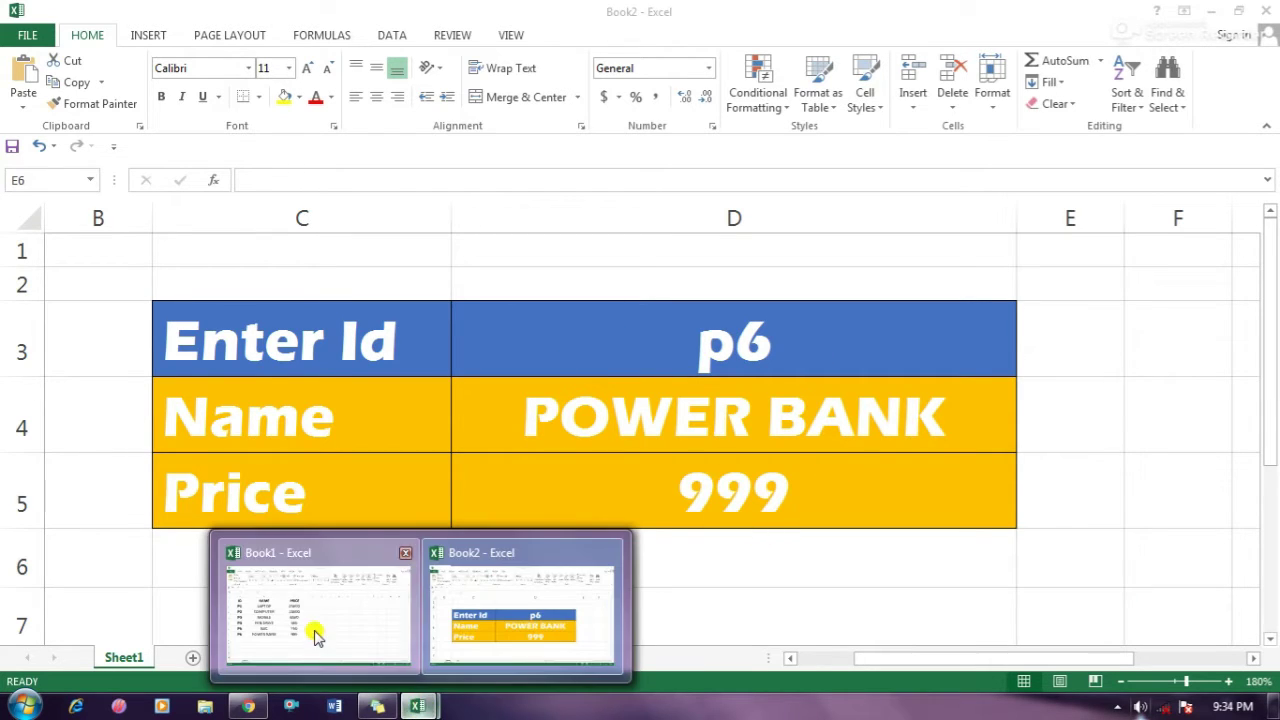
pyautogui.click(314, 560)
pyautogui.click(425, 543)
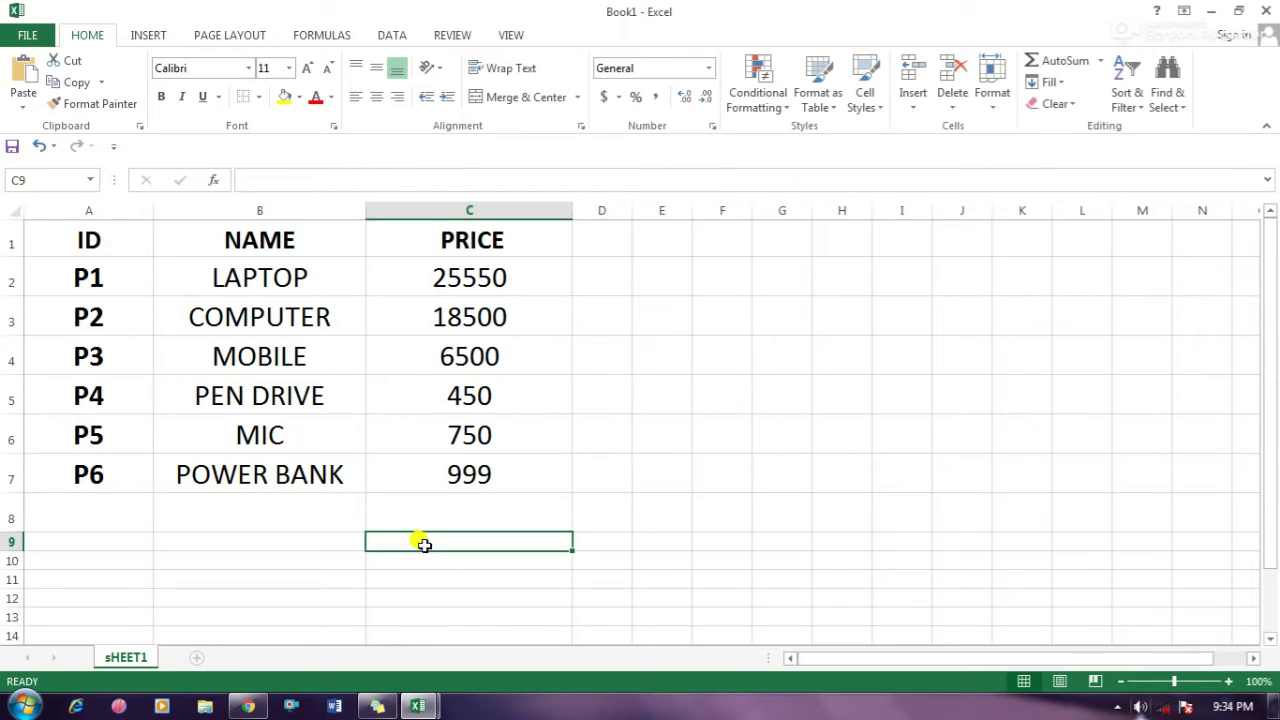
pyautogui.doubleClick(114, 506)
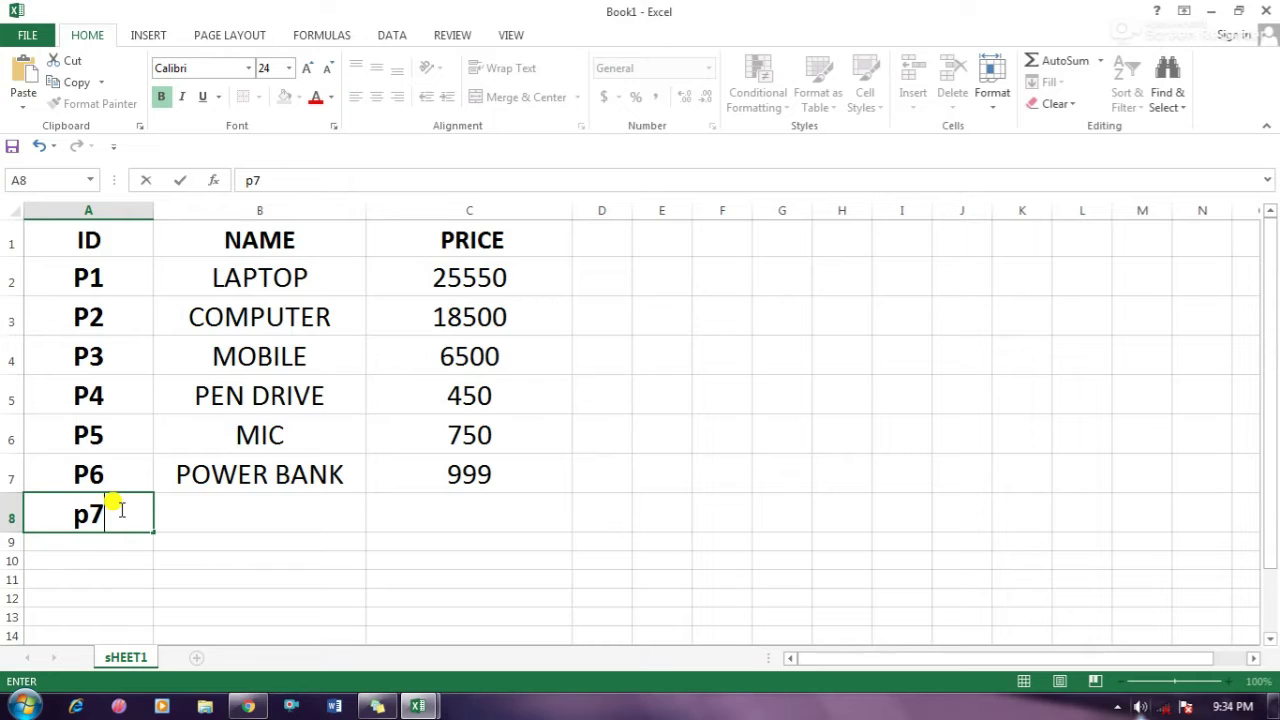
pyautogui.click(250, 518)
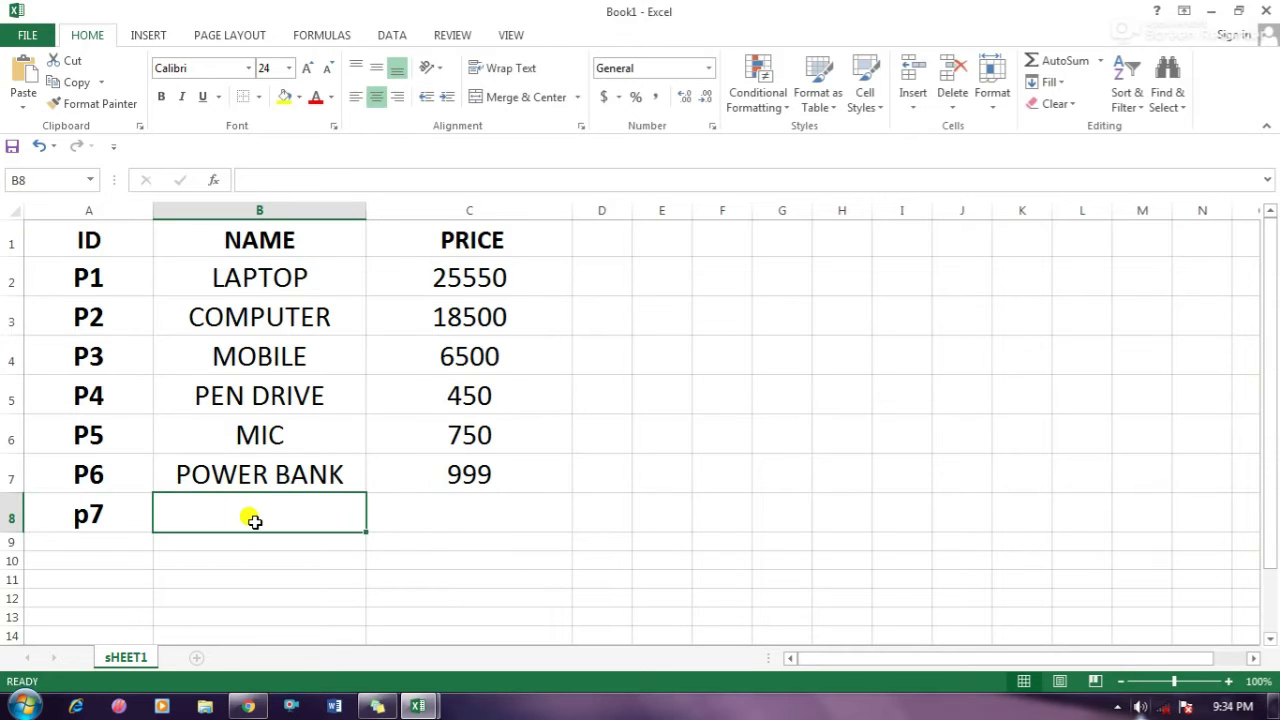
# Enter PEN as the name of product p7 in cell B8, removing the autocompleted word DRIVE.
pyautogui.doubleClick(272, 511)
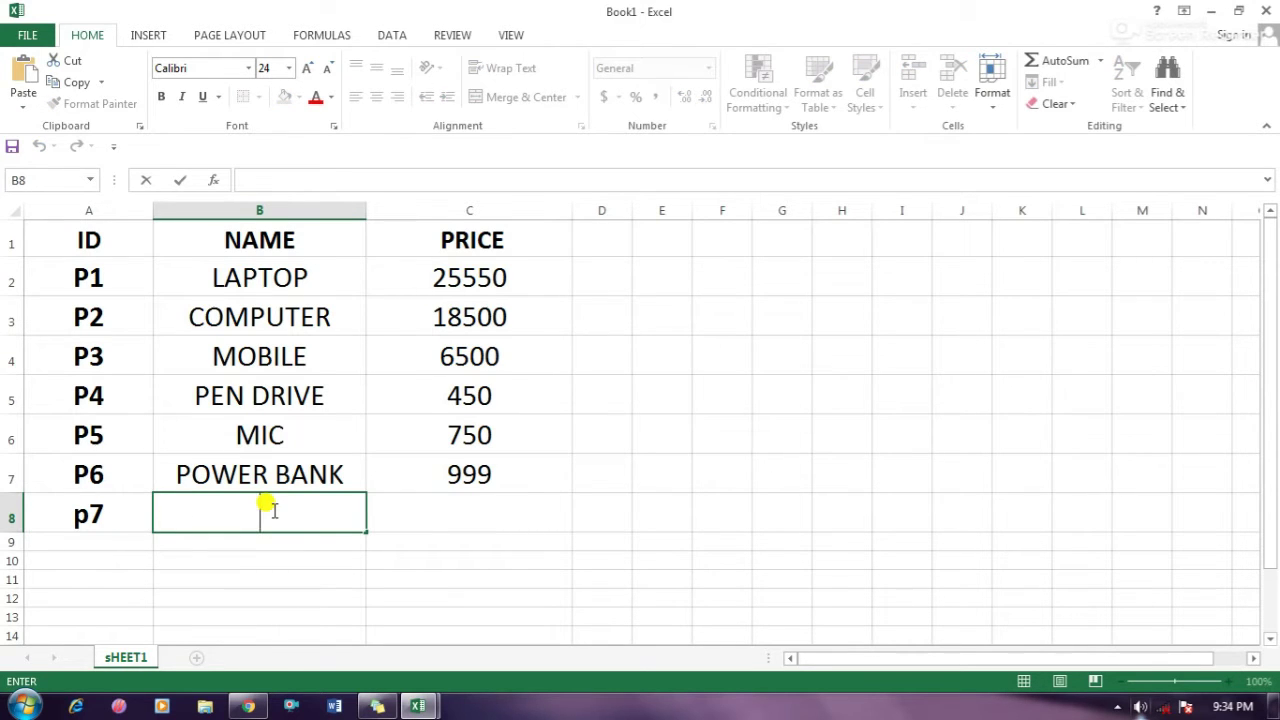
pyautogui.write('pen')
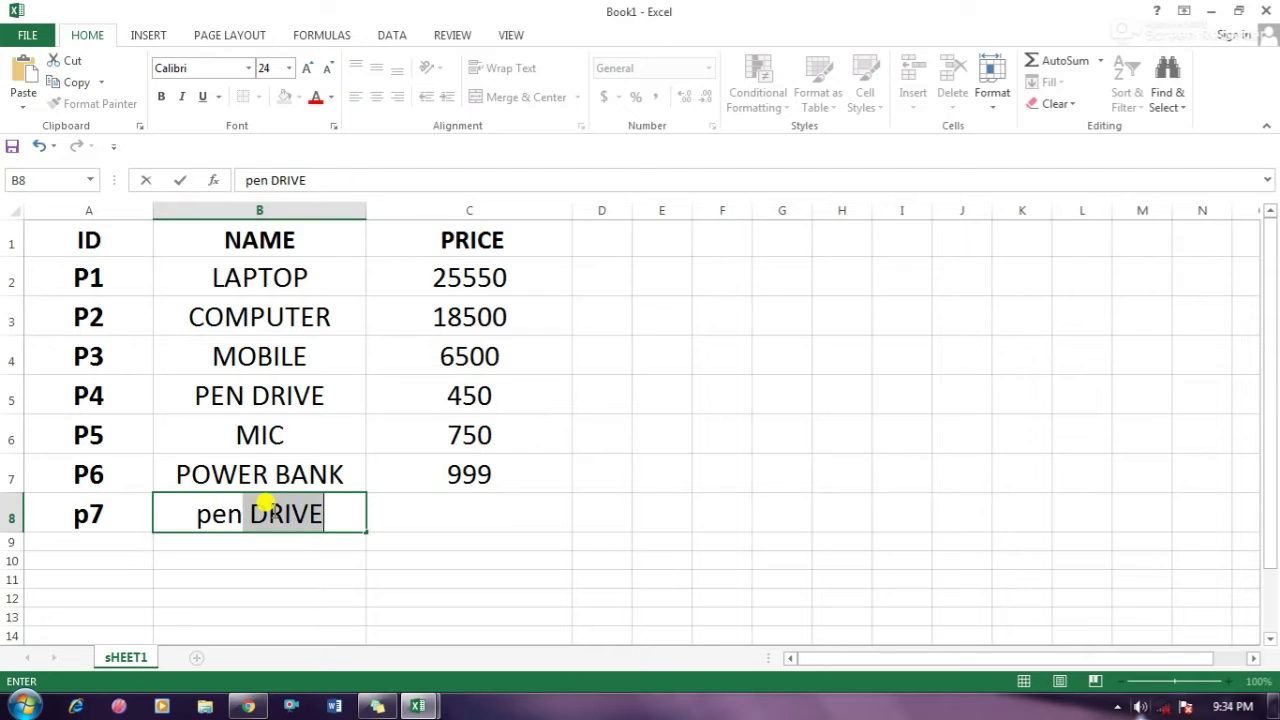
pyautogui.press('Tab')
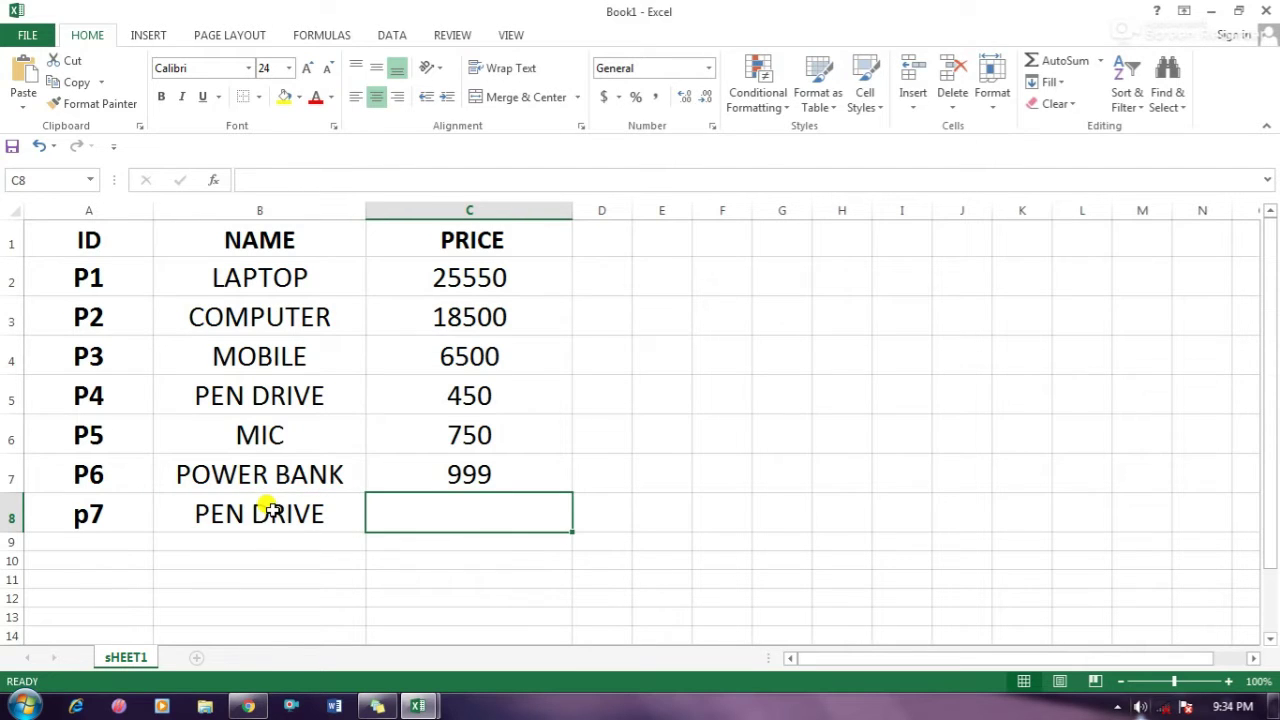
pyautogui.doubleClick(334, 512)
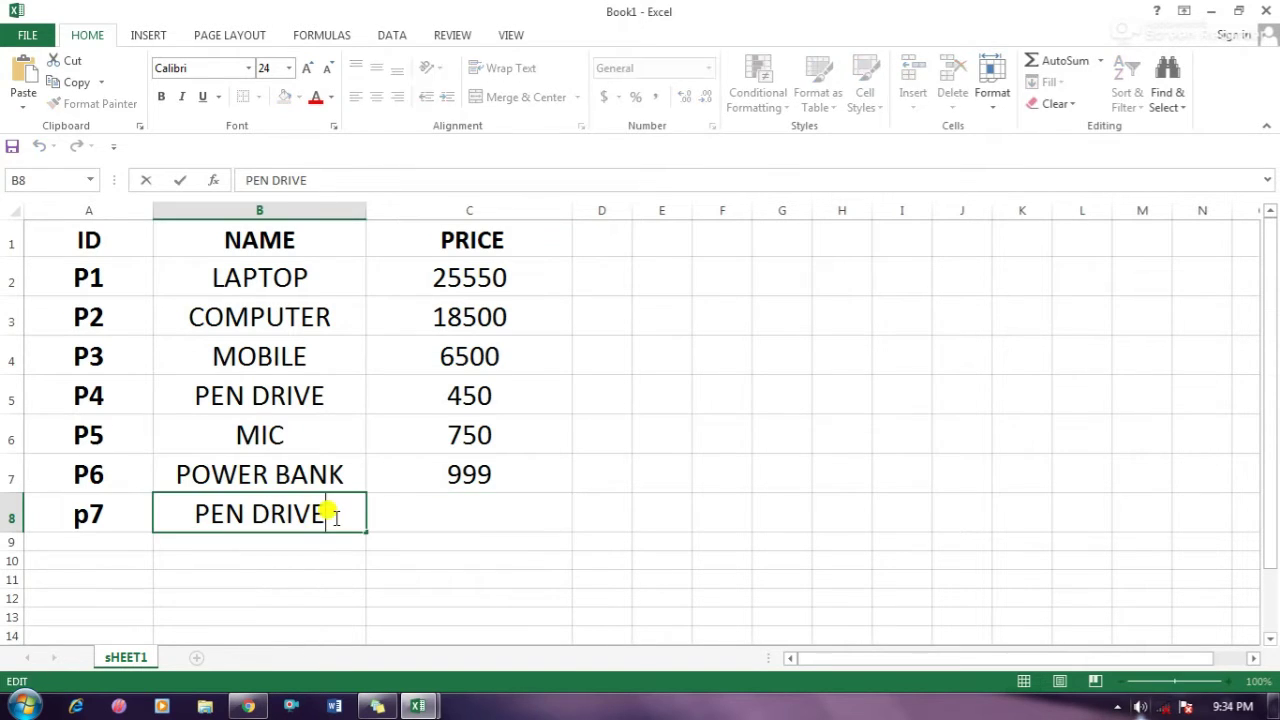
pyautogui.press('BackSpace')
pyautogui.press('BackSpace')
pyautogui.press('BackSpace')
pyautogui.press('BackSpace')
pyautogui.press('BackSpace')
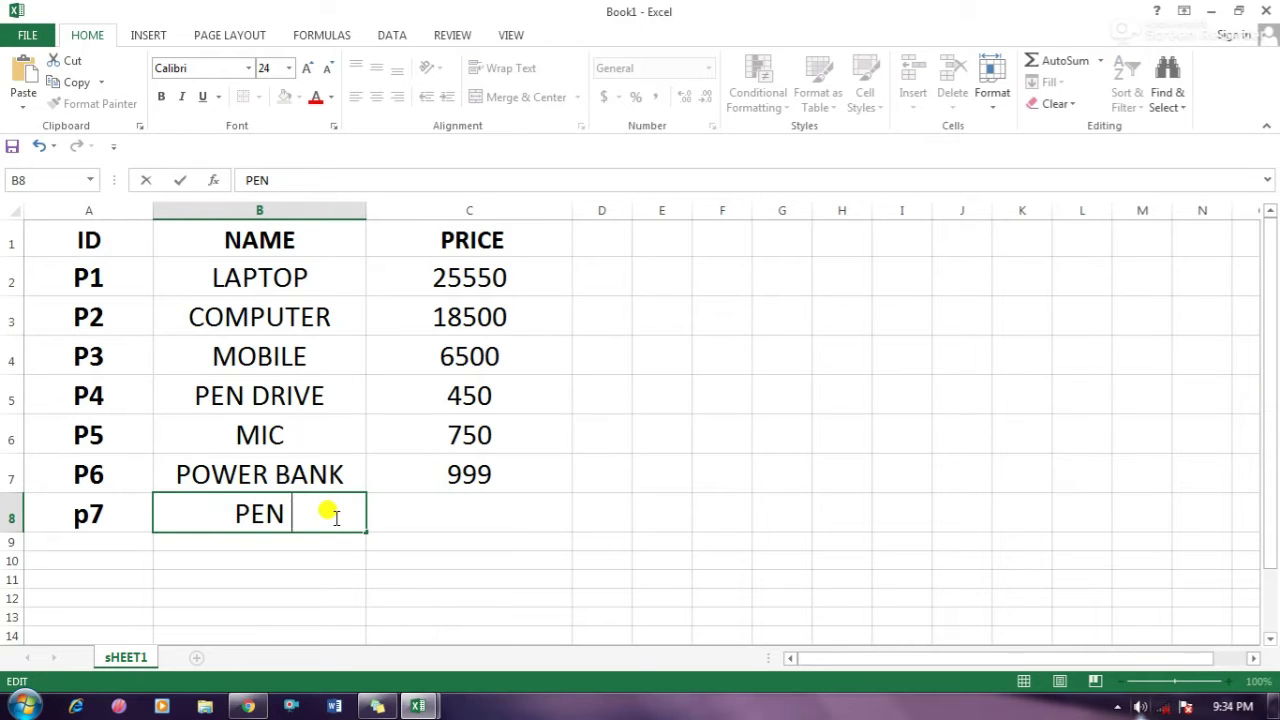
pyautogui.click(445, 516)
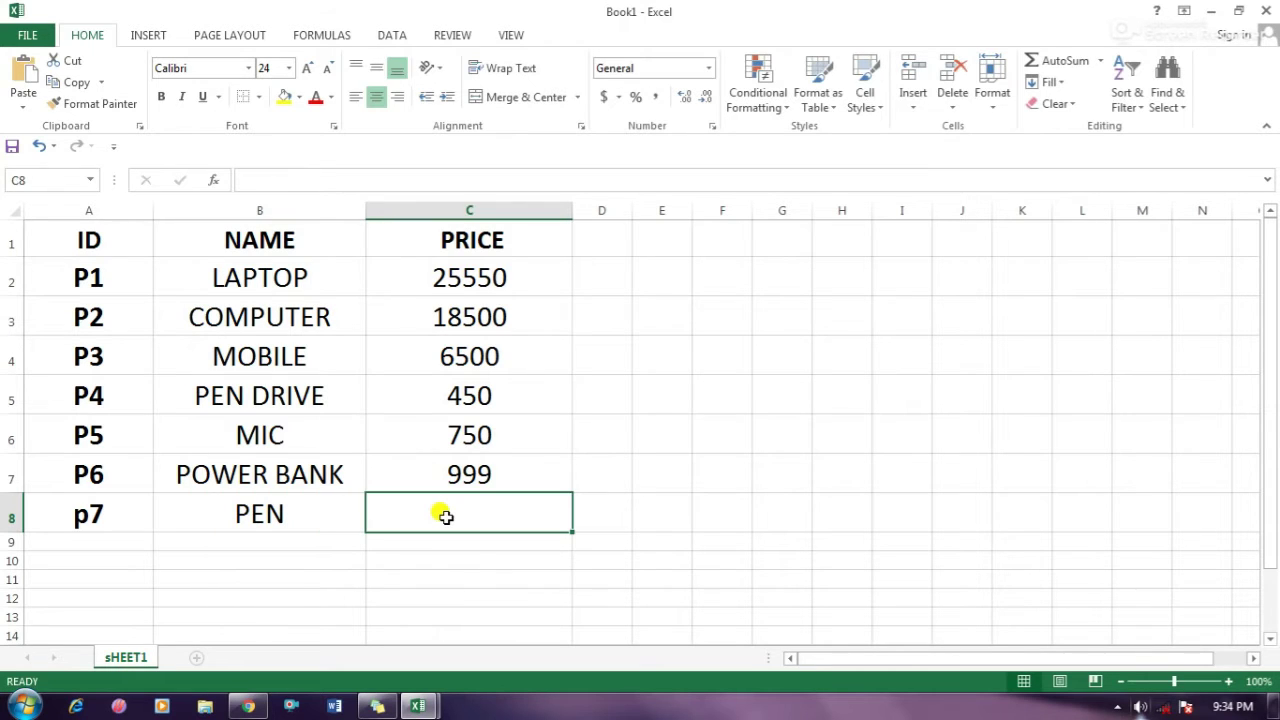
# Enter 10 as the price of product p7 in cell C8.
pyautogui.write('10')
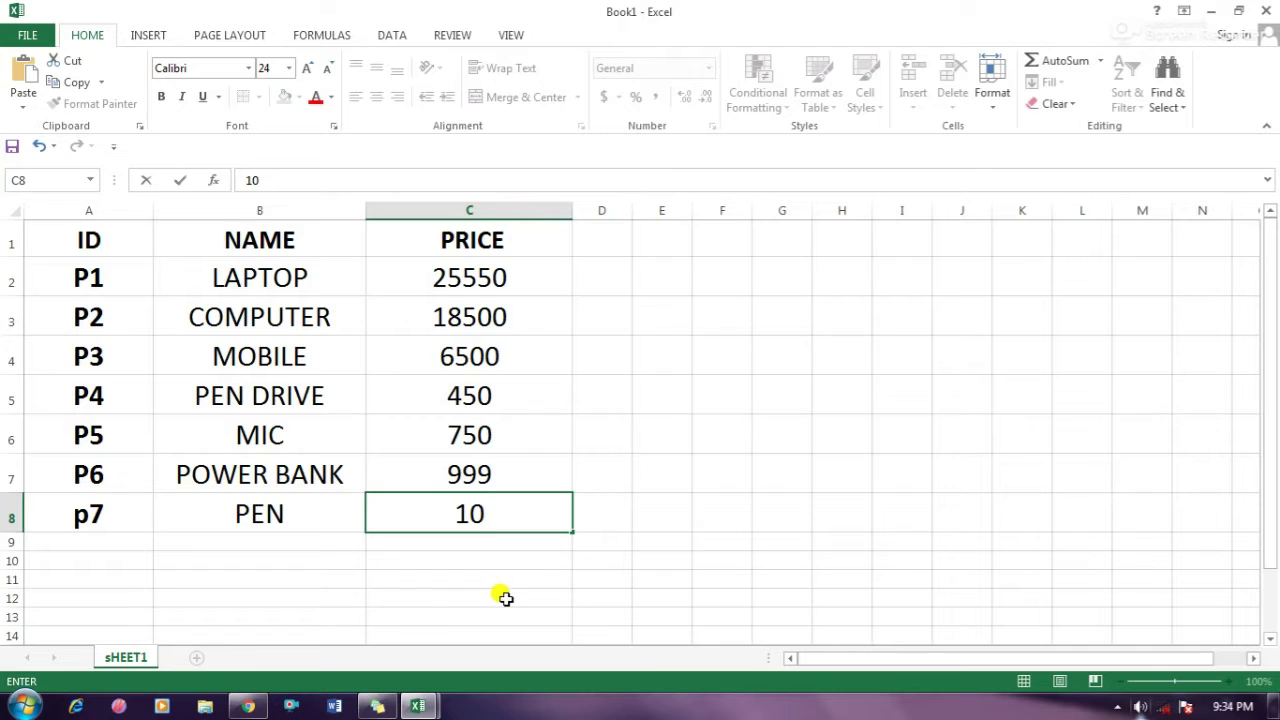
pyautogui.click(505, 598)
pyautogui.click(96, 537)
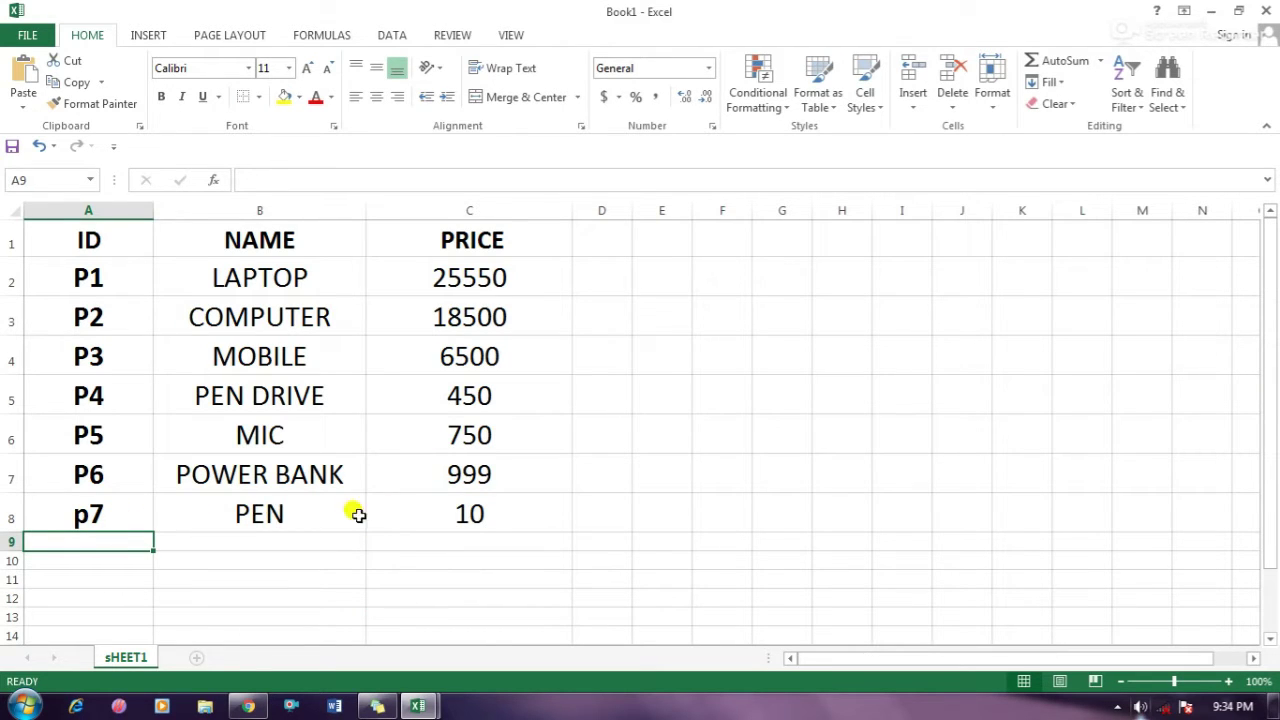
pyautogui.click(499, 516)
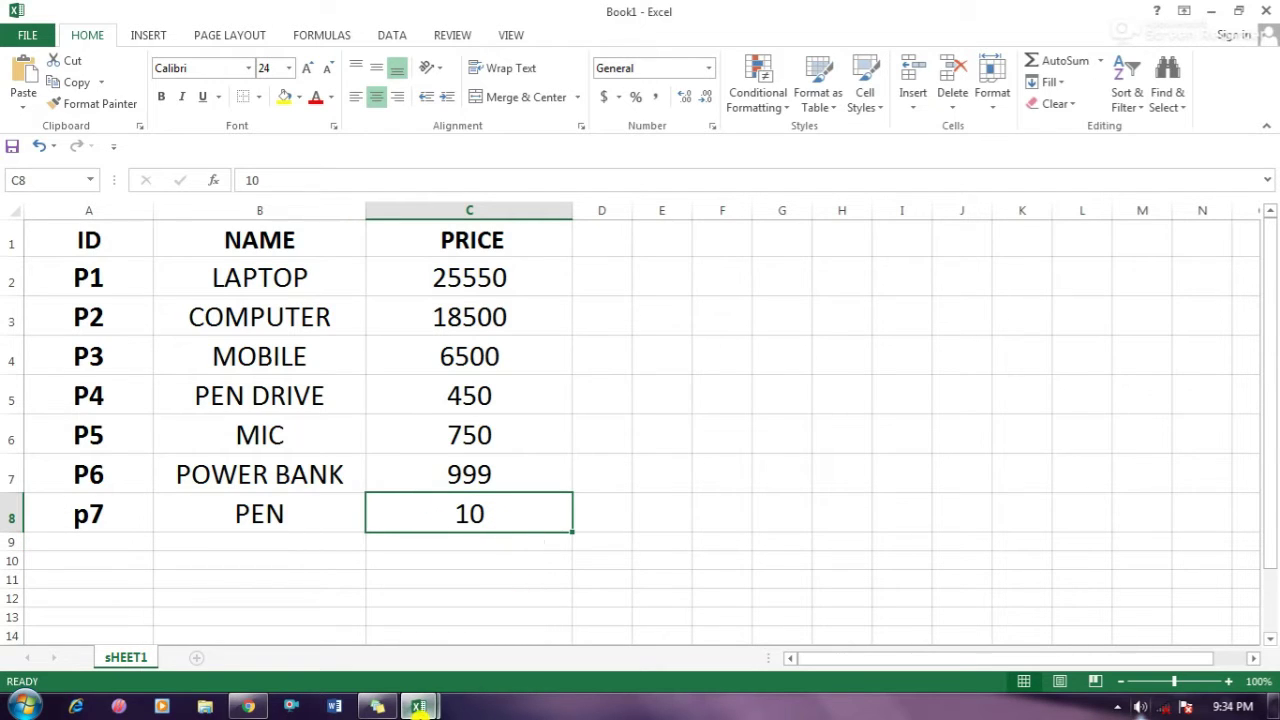
# Switch to the Book2 workbook and set the Enter Id value in D3 to p7.
pyautogui.moveTo(418, 706)
pyautogui.click(502, 638)
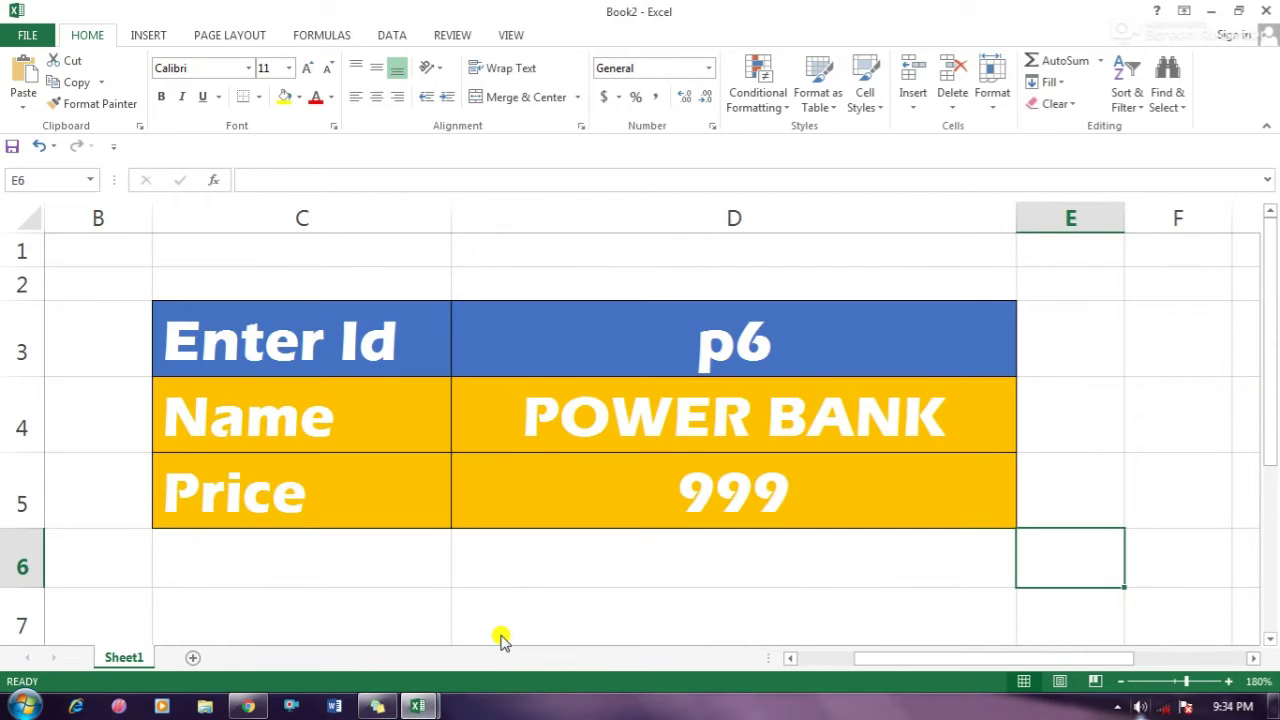
pyautogui.click(607, 624)
pyautogui.doubleClick(785, 333)
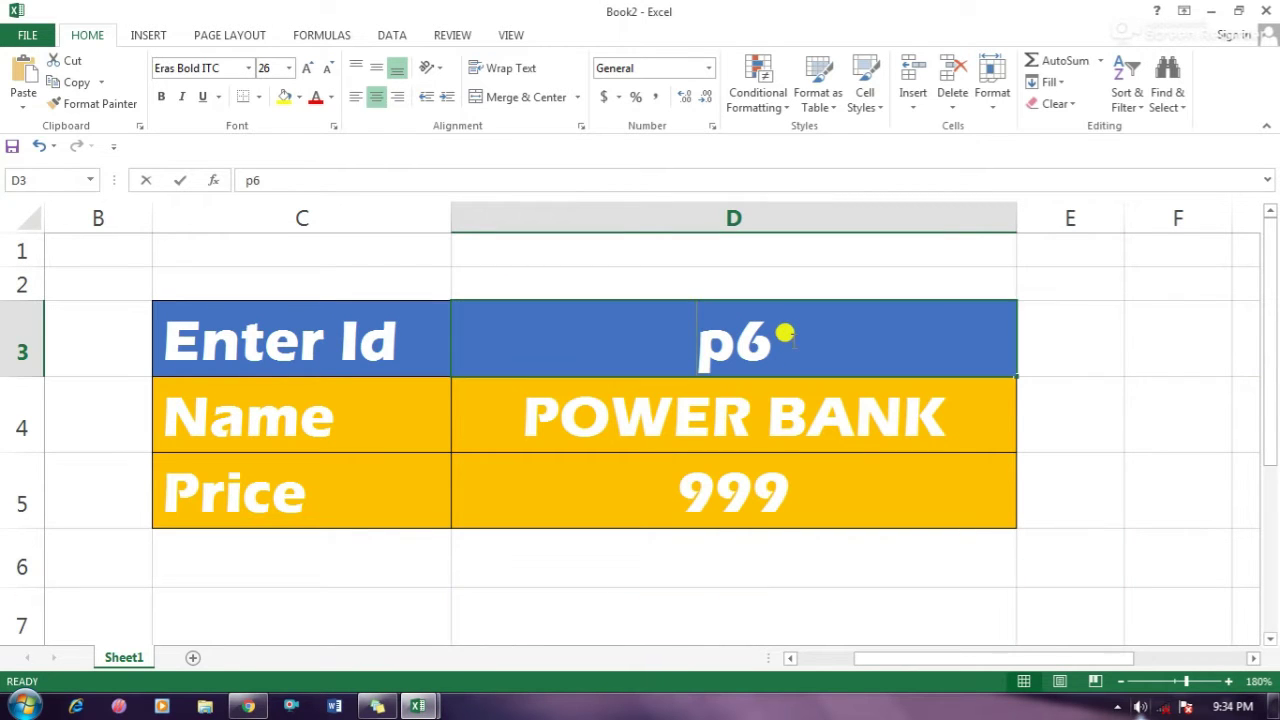
pyautogui.press('BackSpace')
pyautogui.write('7')
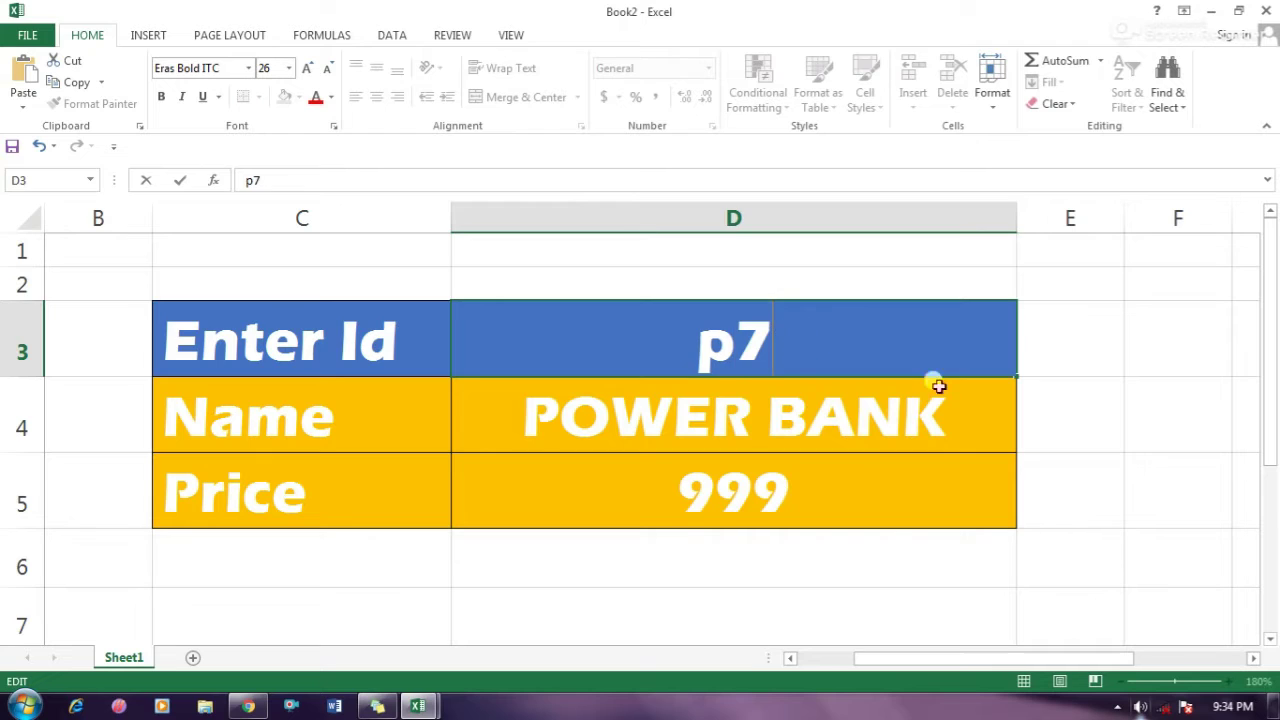
pyautogui.click(1100, 418)
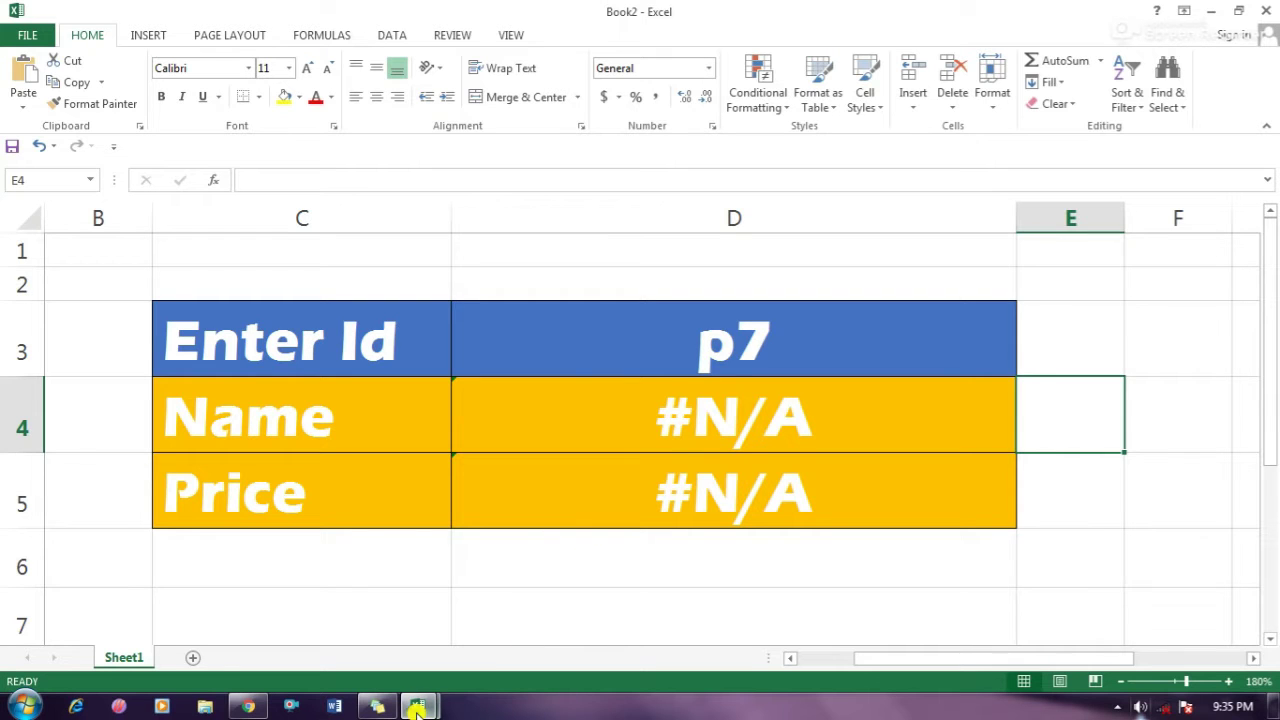
# Check the p7 row in Book1, then inspect the source range of the VLOOKUP formula in D4 of Book2.
pyautogui.moveTo(417, 708)
pyautogui.click(323, 651)
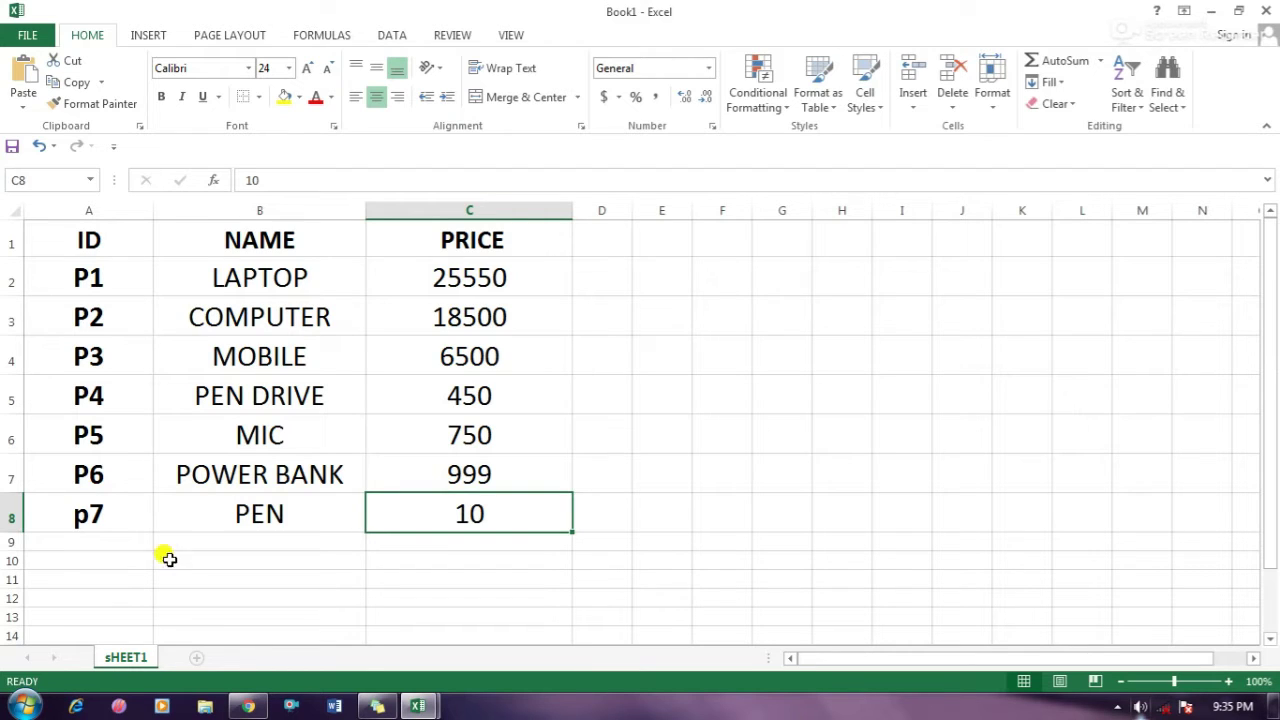
pyautogui.moveTo(414, 703)
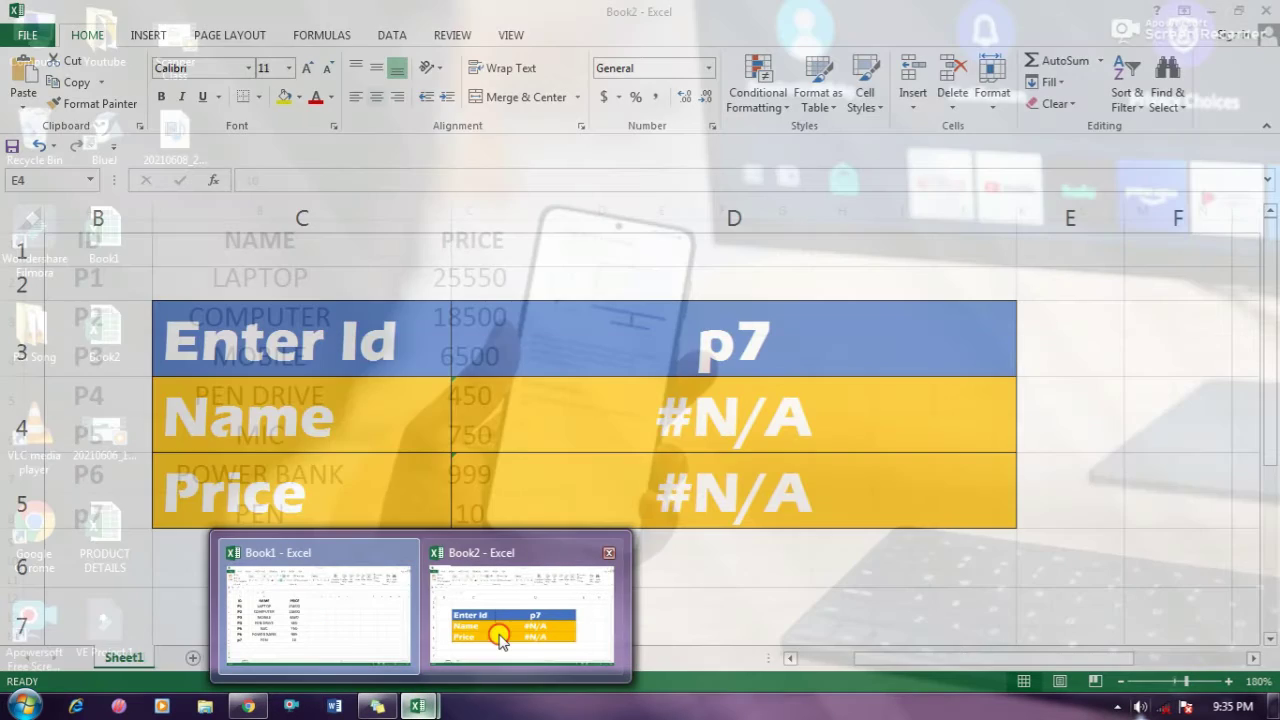
pyautogui.click(460, 625)
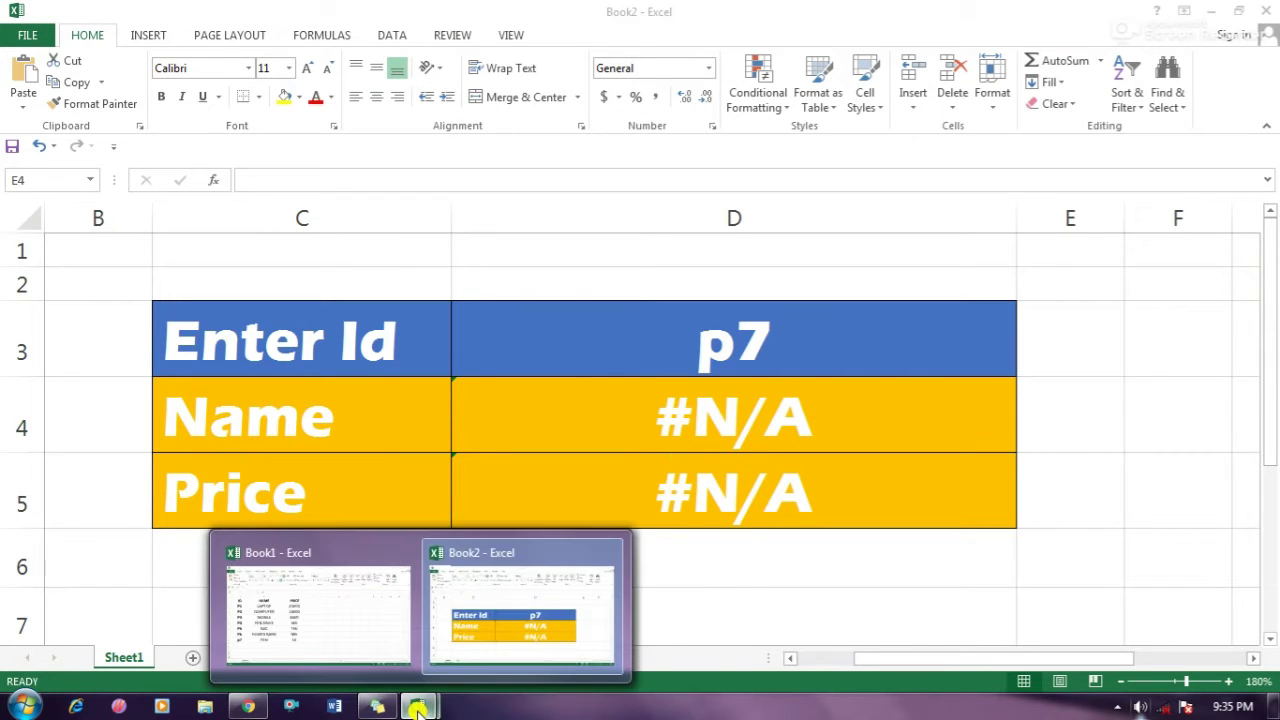
pyautogui.click(862, 398)
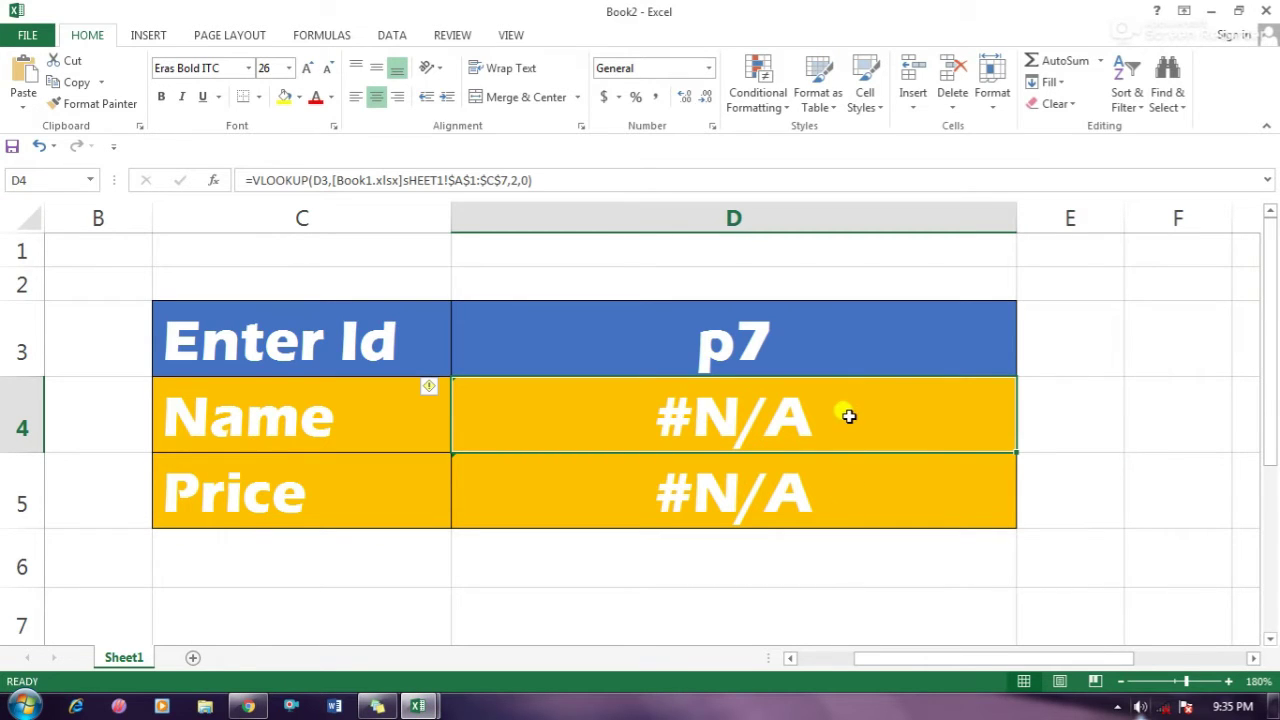
pyautogui.doubleClick(848, 416)
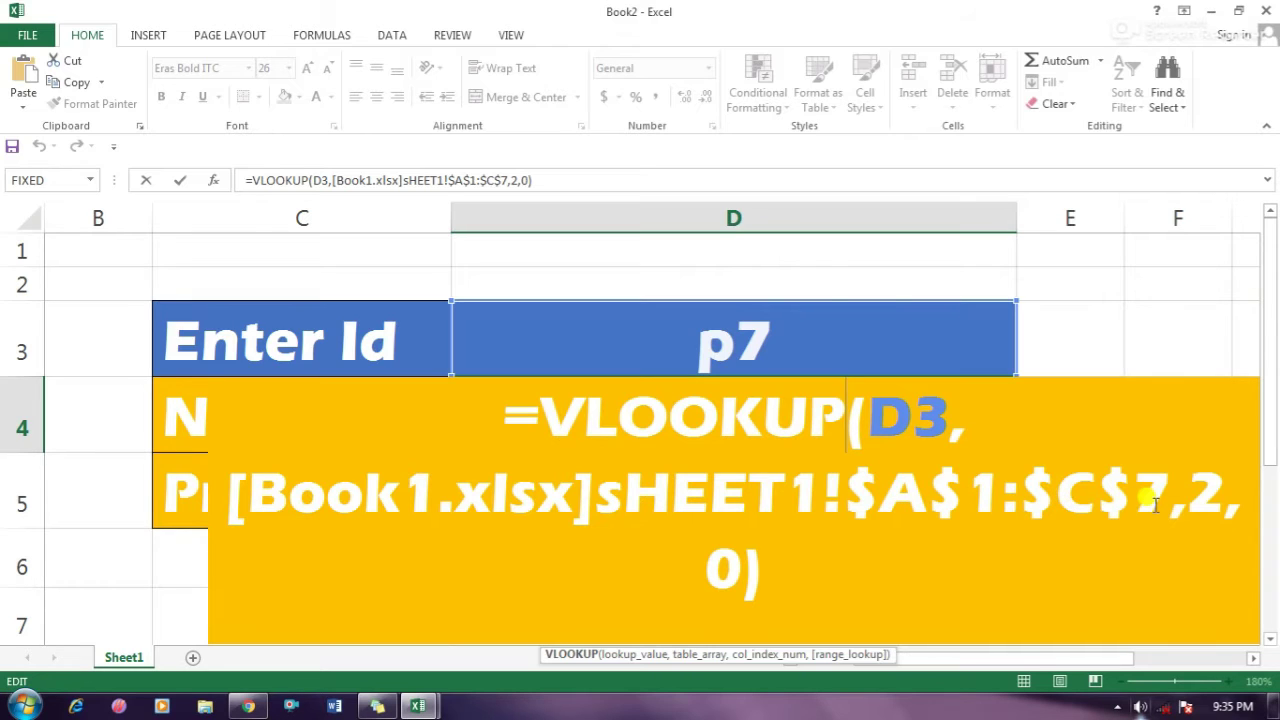
pyautogui.hotkey('ctrl', 'Return')
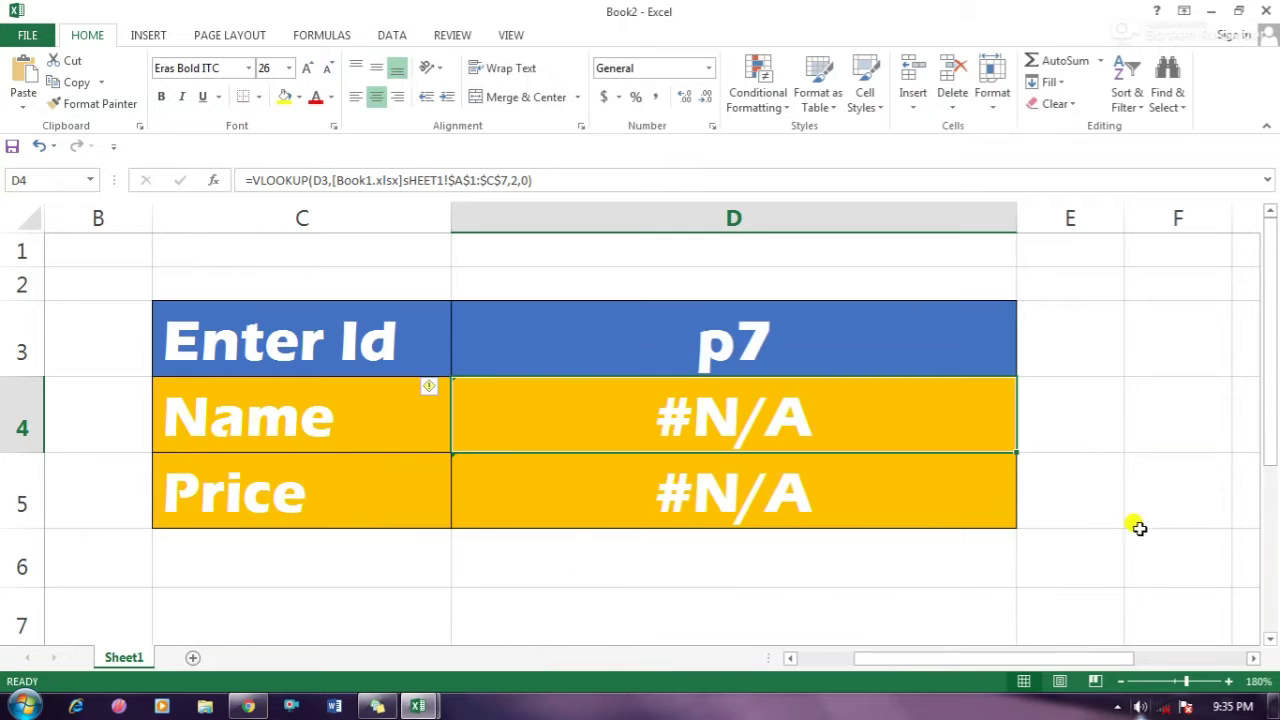
# Switch to Book1 and examine the lookup range from A1 to C7 against the newly added row 8.
pyautogui.moveTo(414, 708)
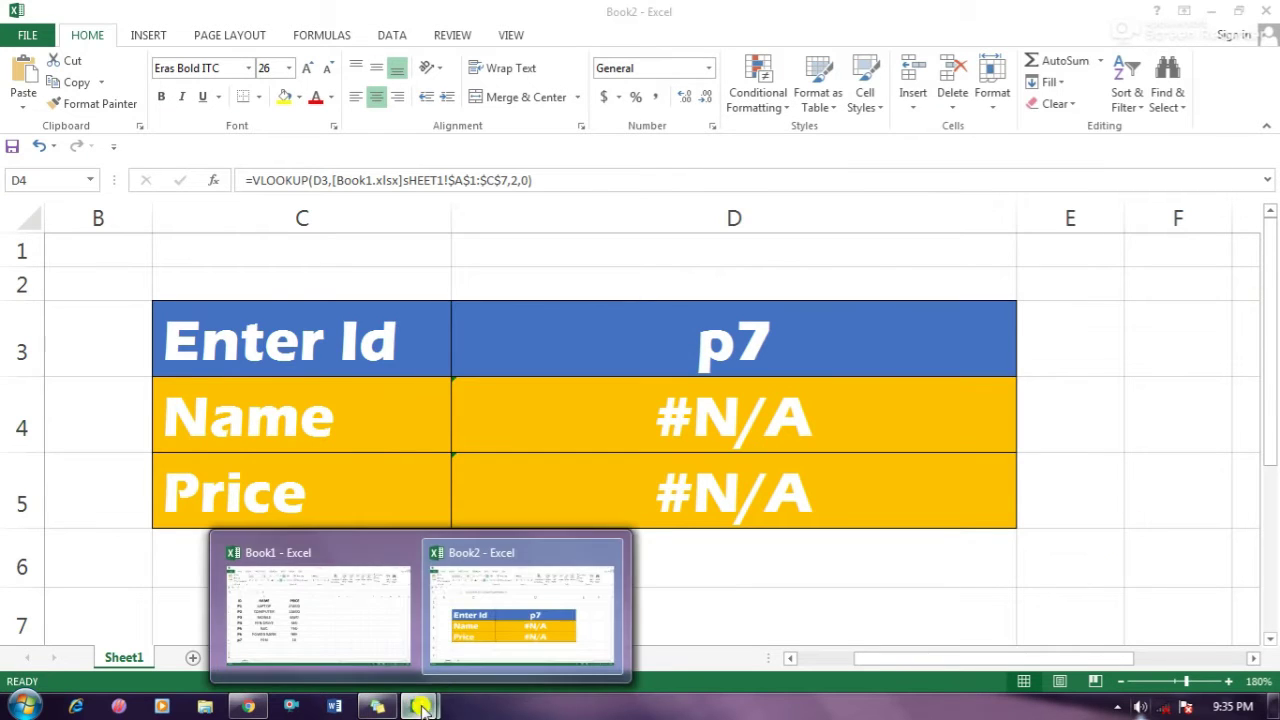
pyautogui.click(360, 615)
pyautogui.click(70, 233)
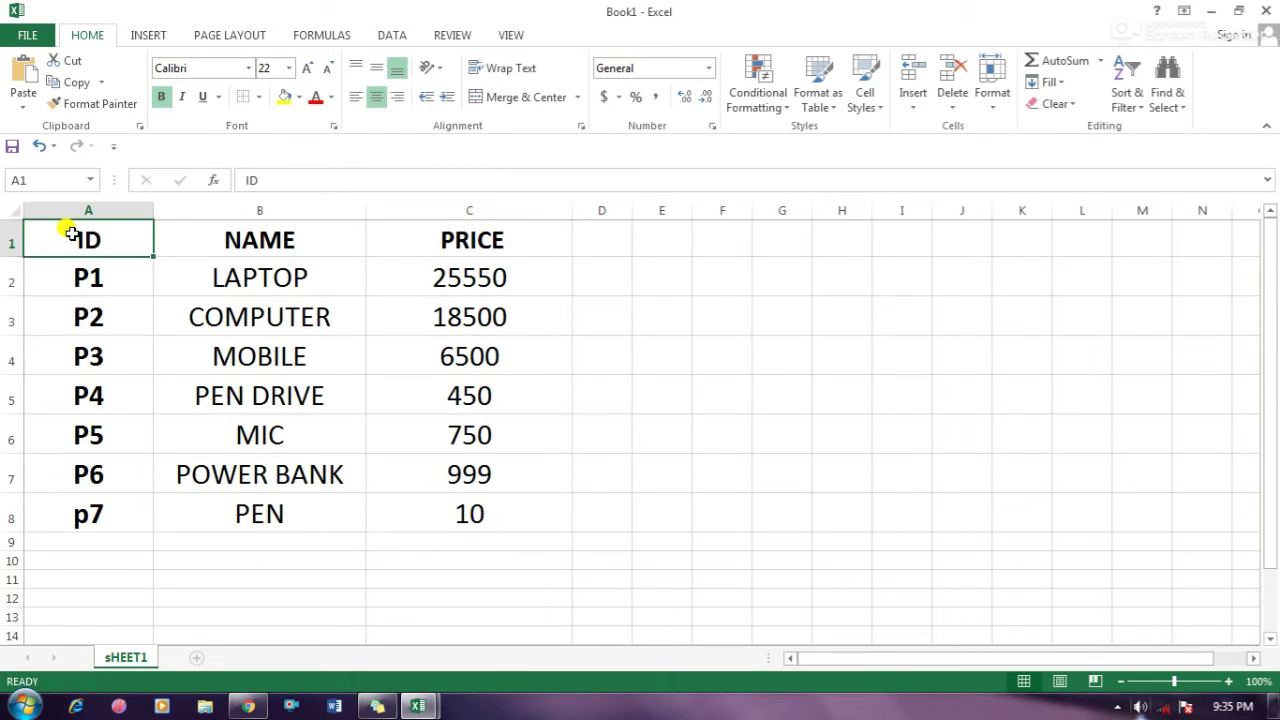
pyautogui.click(508, 477)
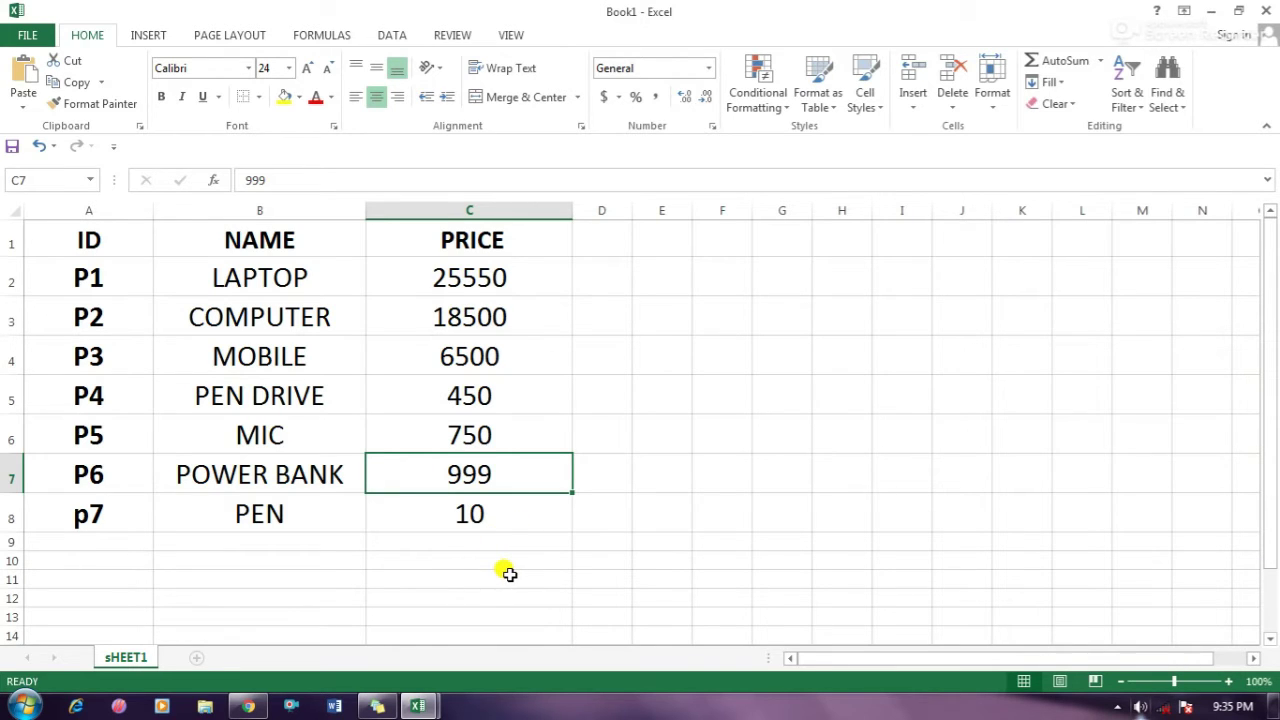
pyautogui.click(112, 541)
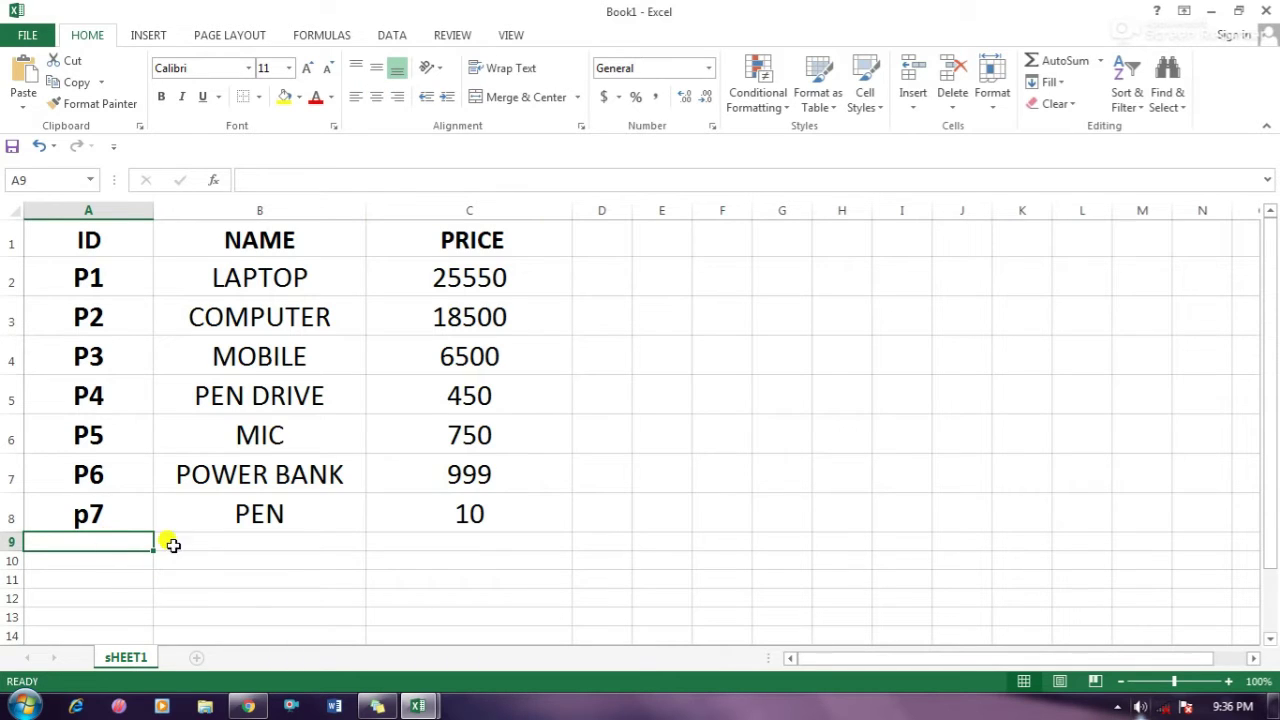
pyautogui.click(339, 583)
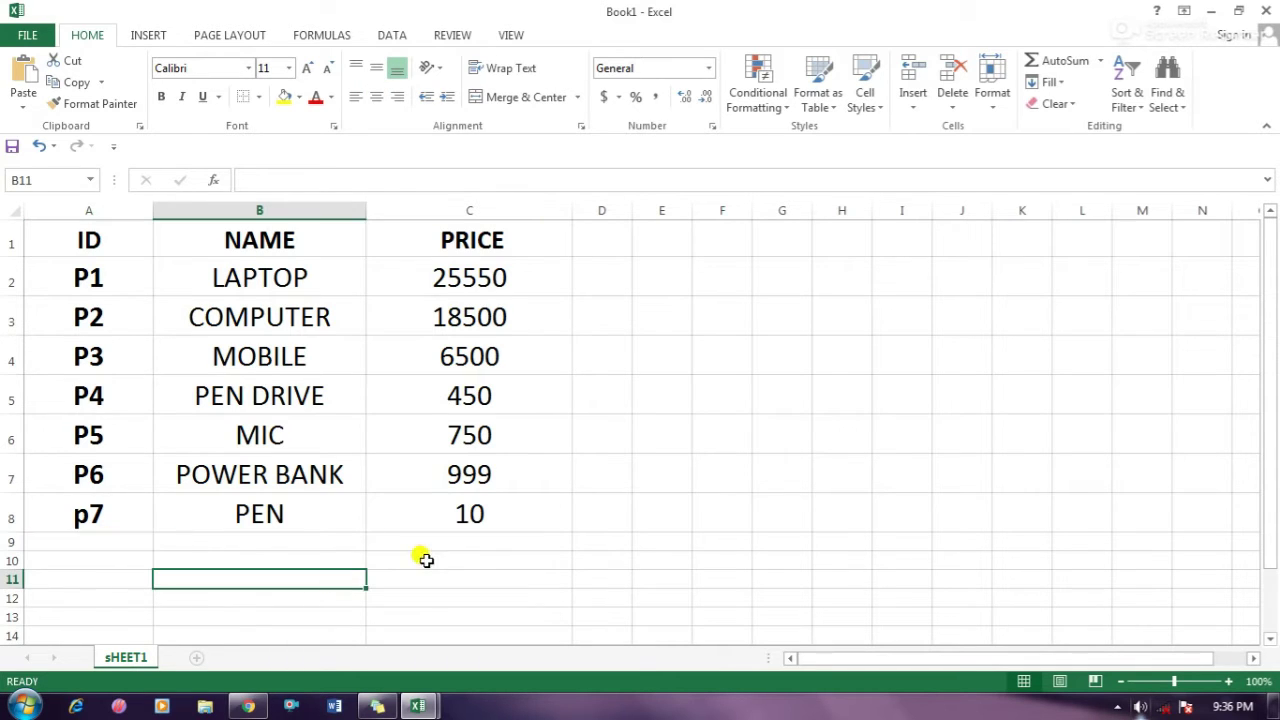
pyautogui.click(695, 558)
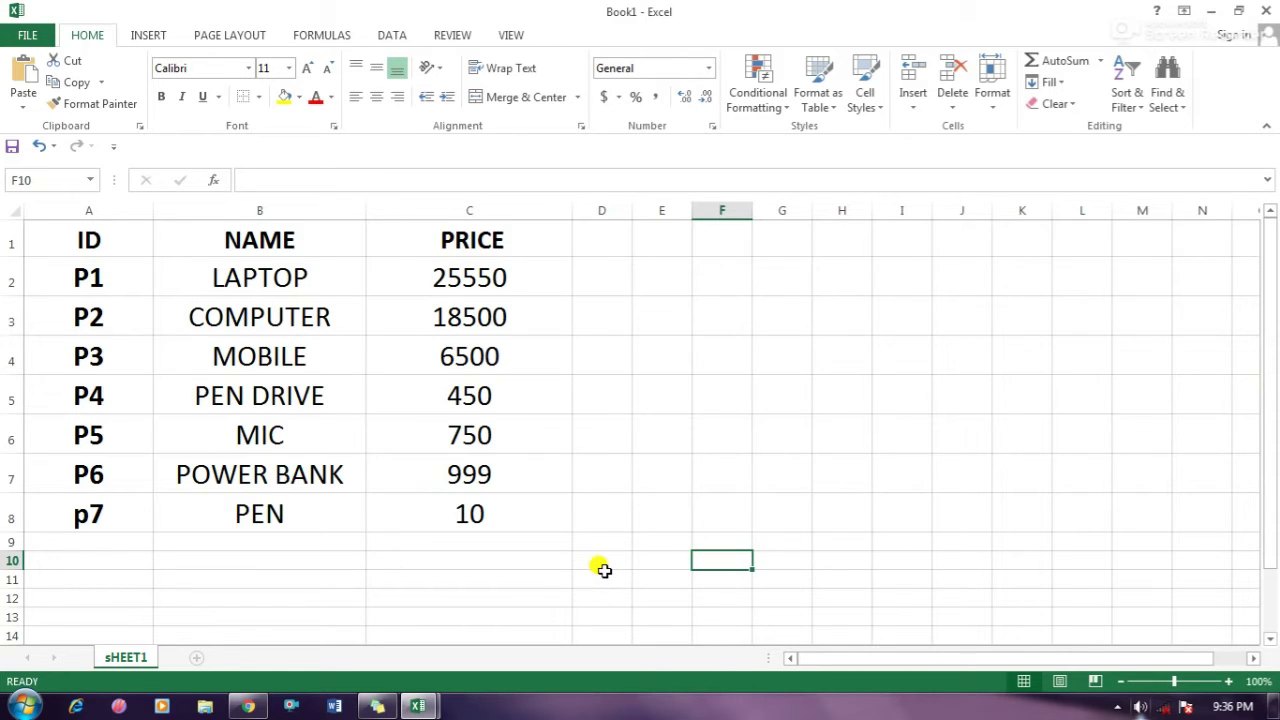
pyautogui.click(605, 577)
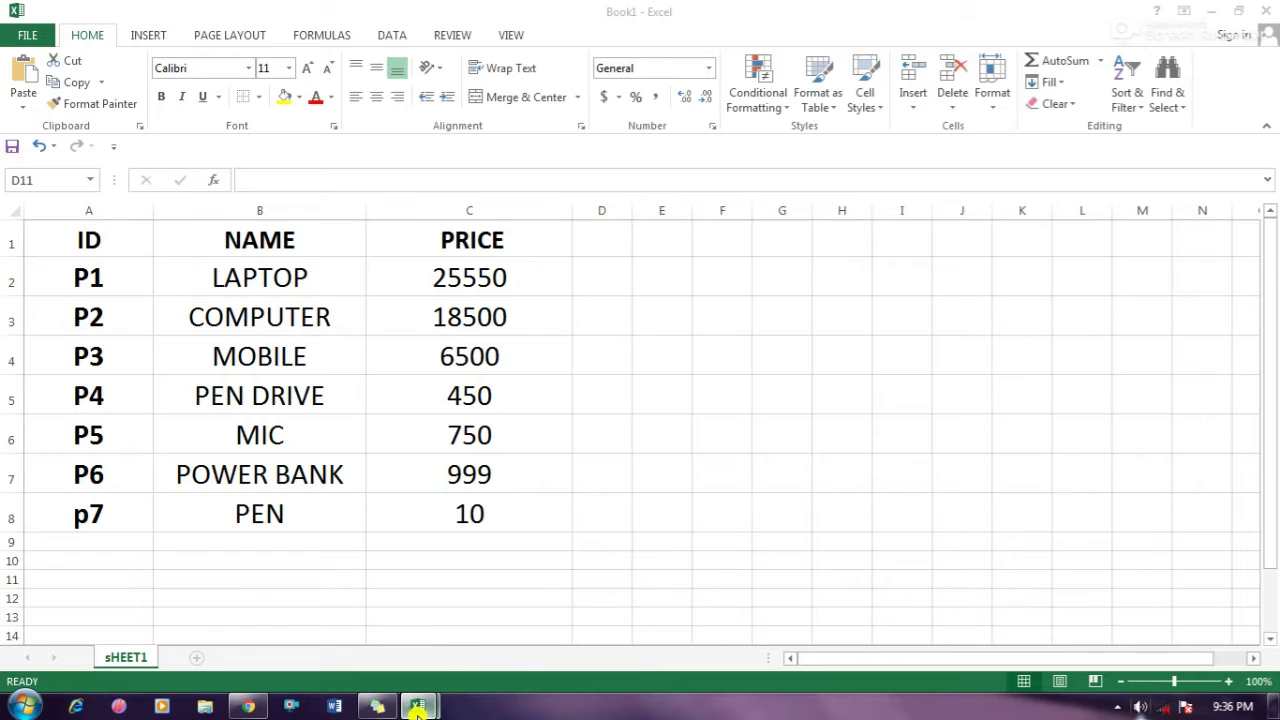
# Review the VLOOKUP formula in D4 of Book2 again and compare the Book1 and Book2 workbooks.
pyautogui.moveTo(420, 703)
pyautogui.click(480, 652)
pyautogui.doubleClick(784, 406)
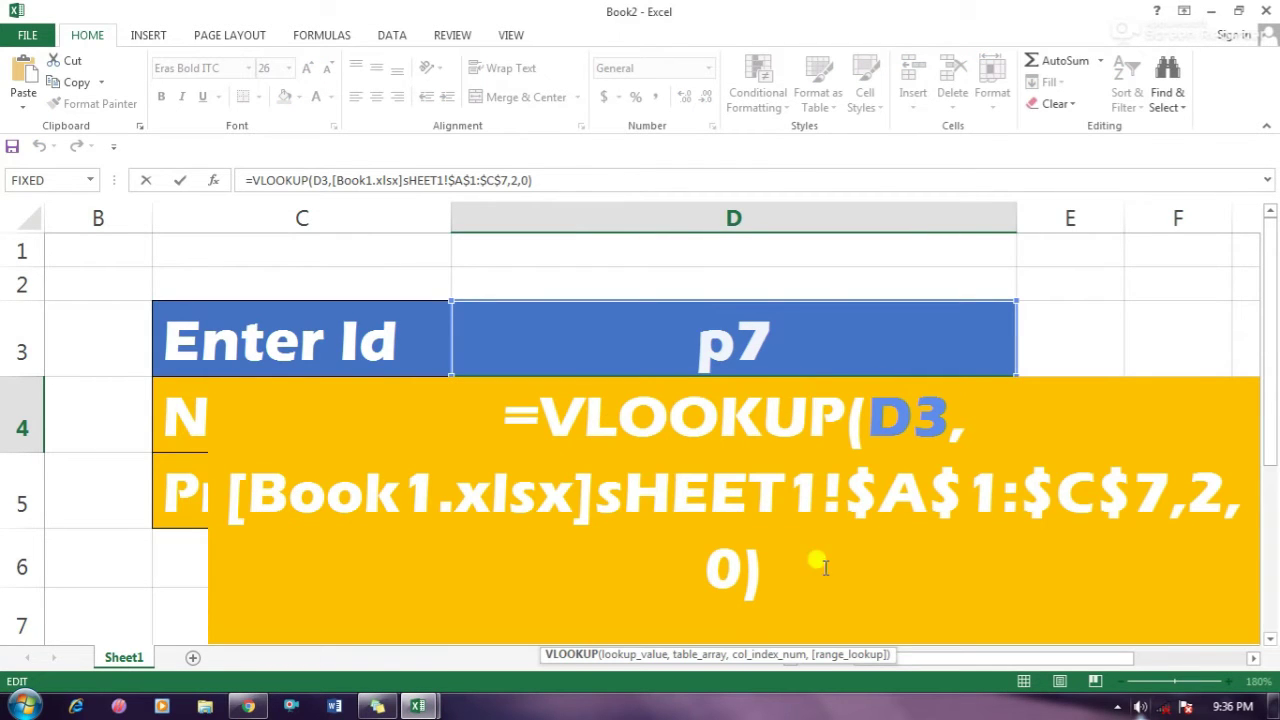
pyautogui.press('Escape')
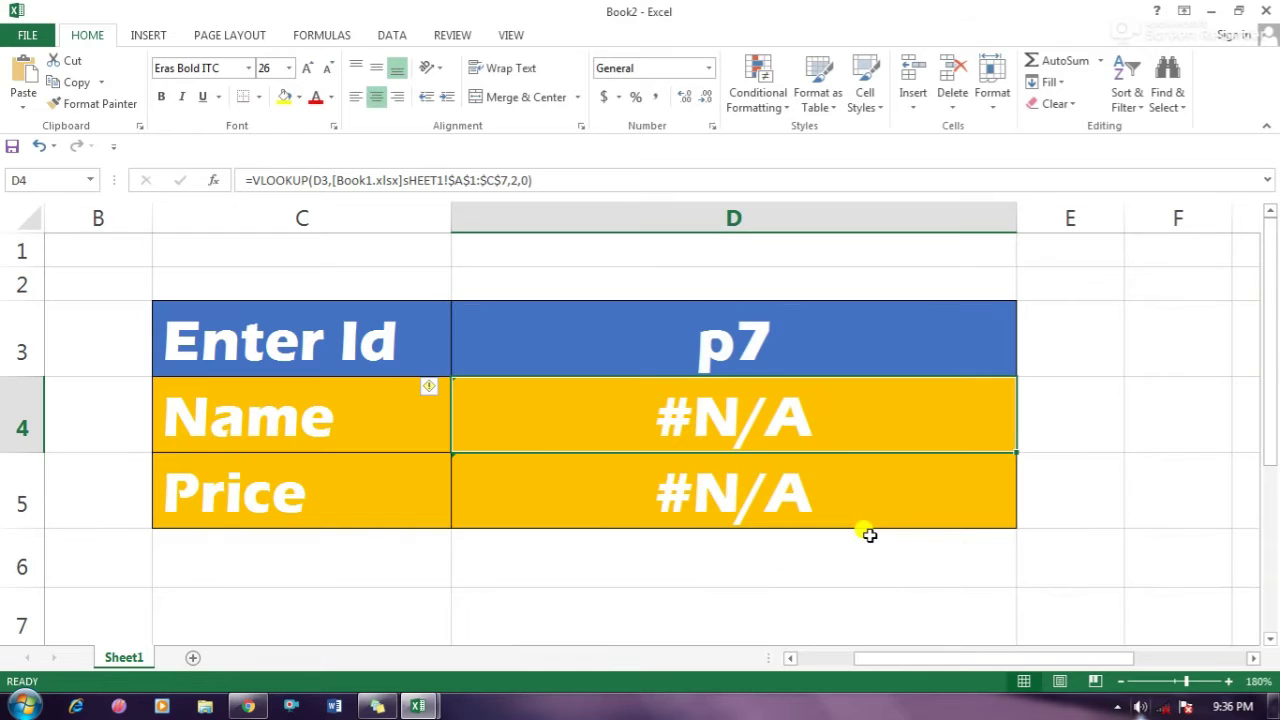
pyautogui.moveTo(410, 708)
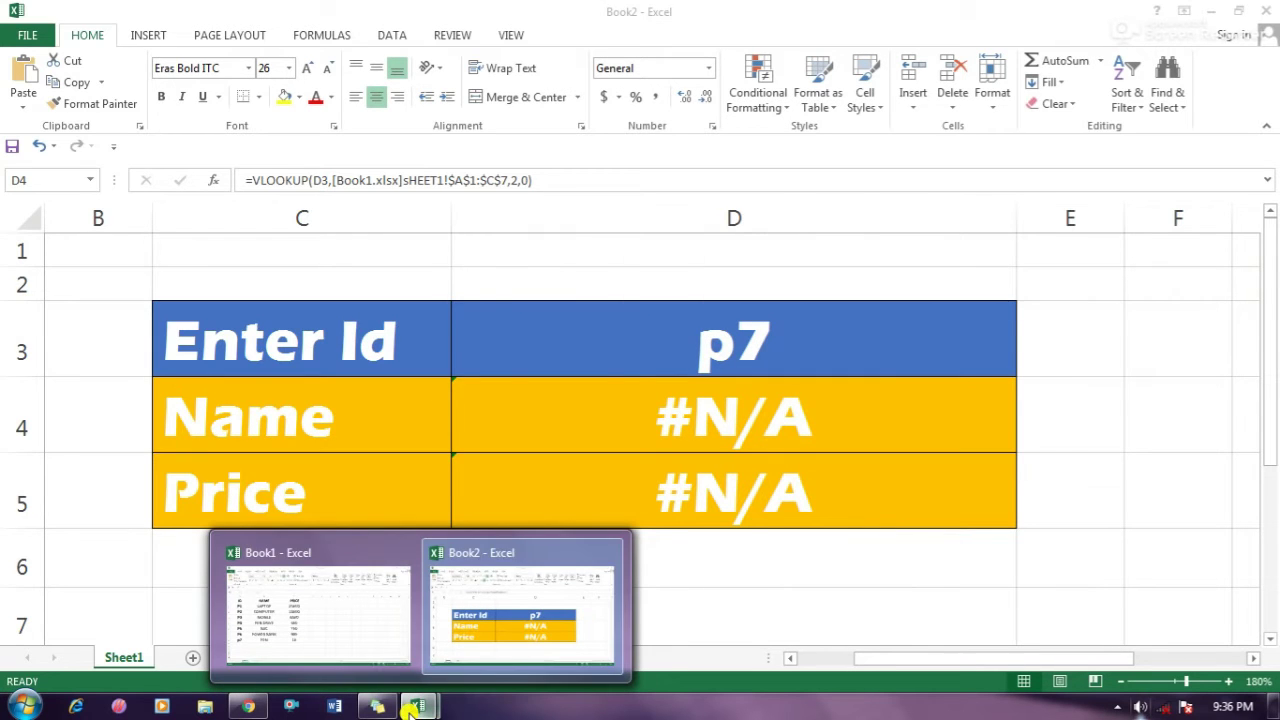
pyautogui.click(341, 609)
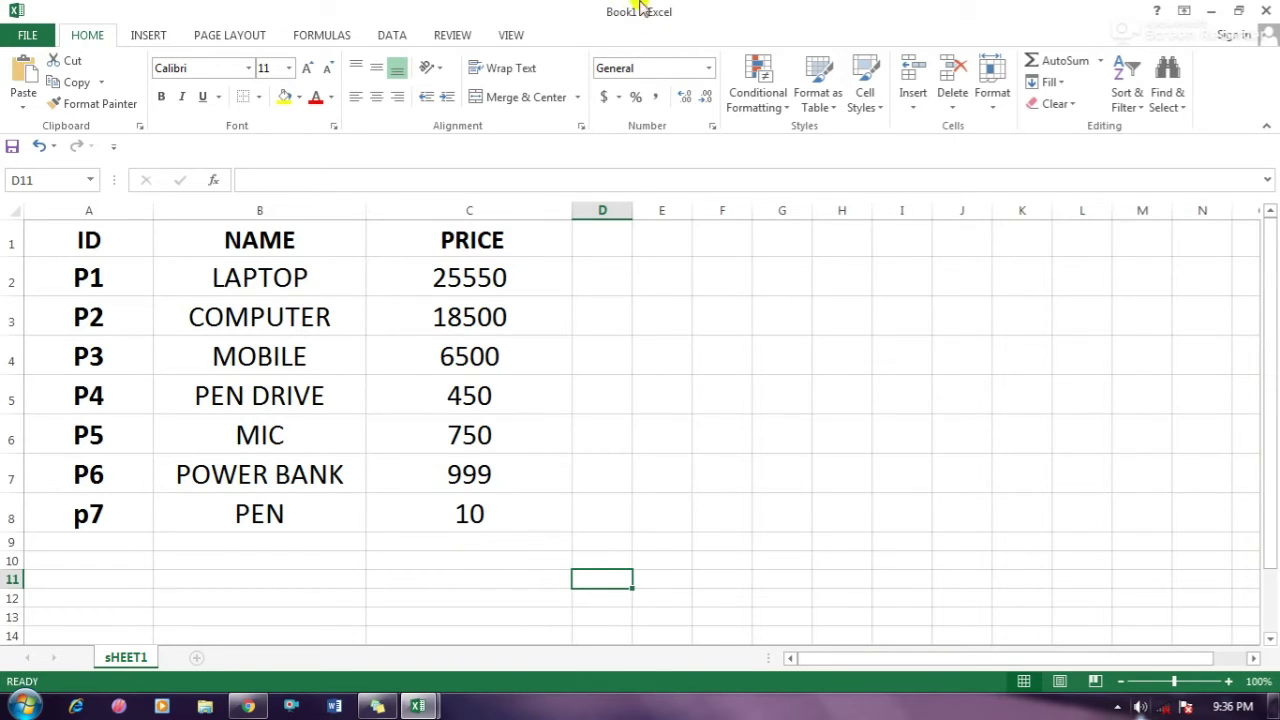
pyautogui.click(418, 707)
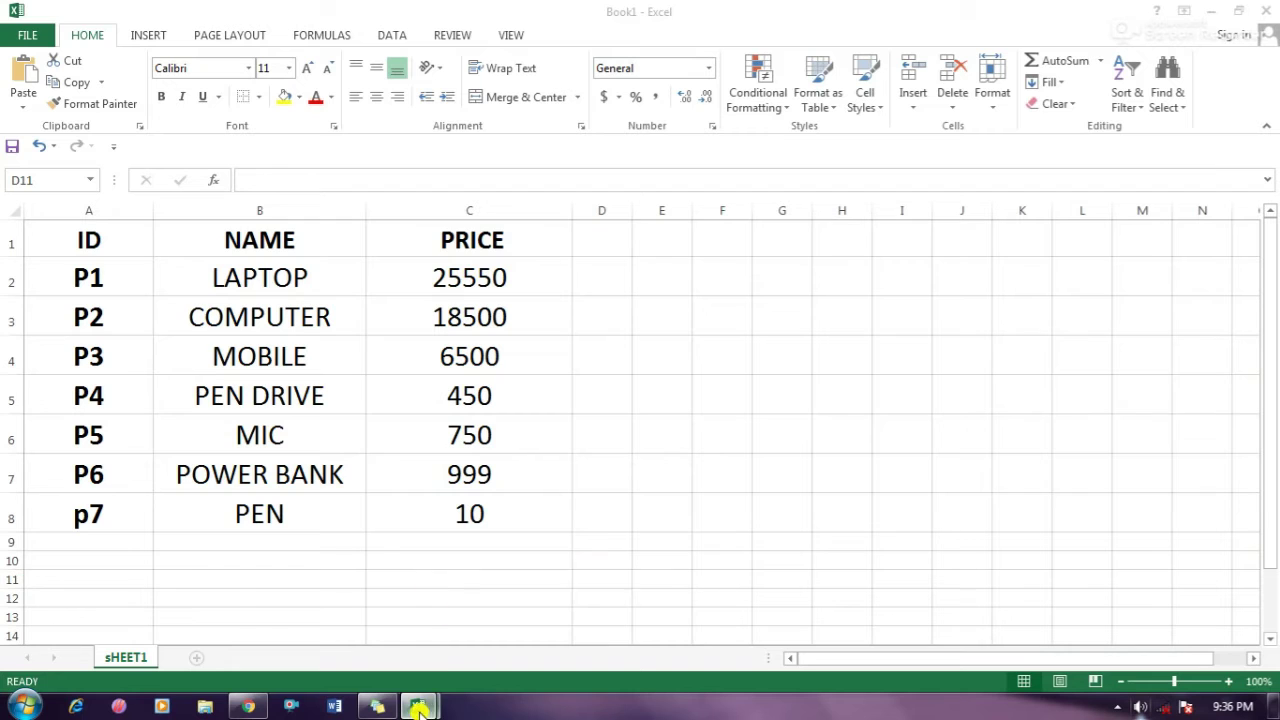
pyautogui.click(440, 620)
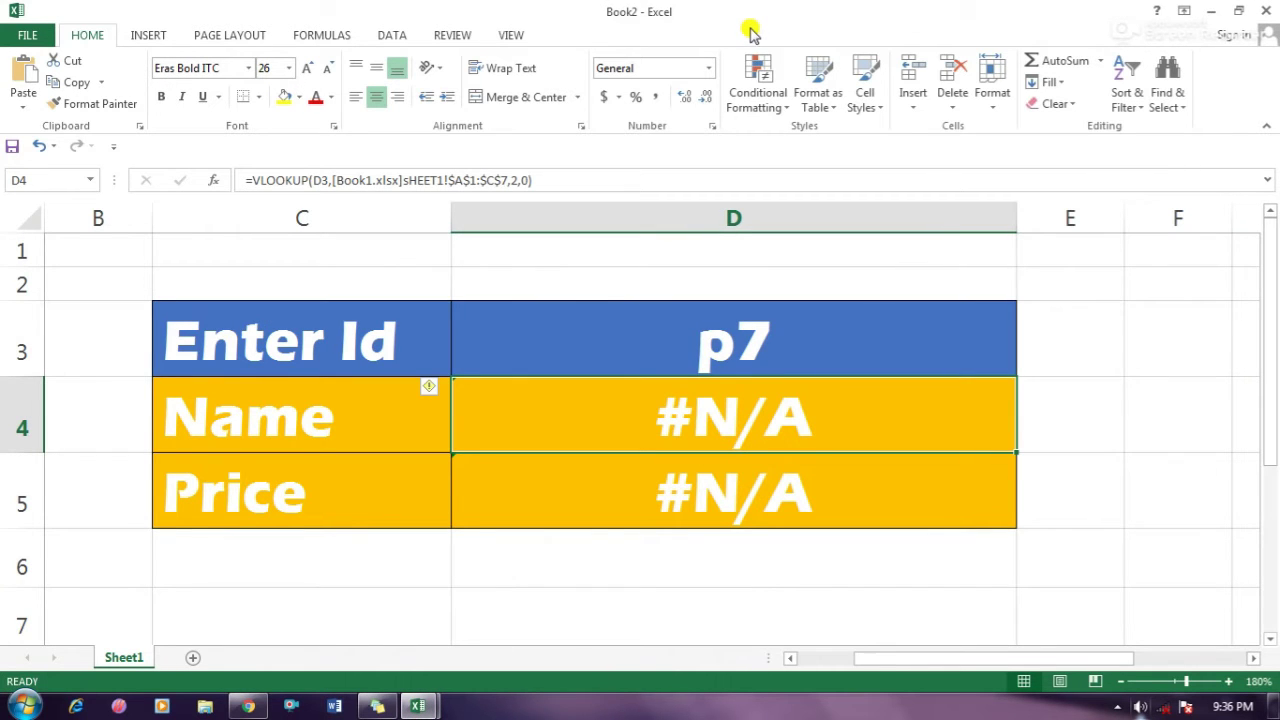
# Format the range A1:C8 in Book1 as a table with headers, using the light table style with a solid blue header.
pyautogui.moveTo(418, 707)
pyautogui.click(335, 655)
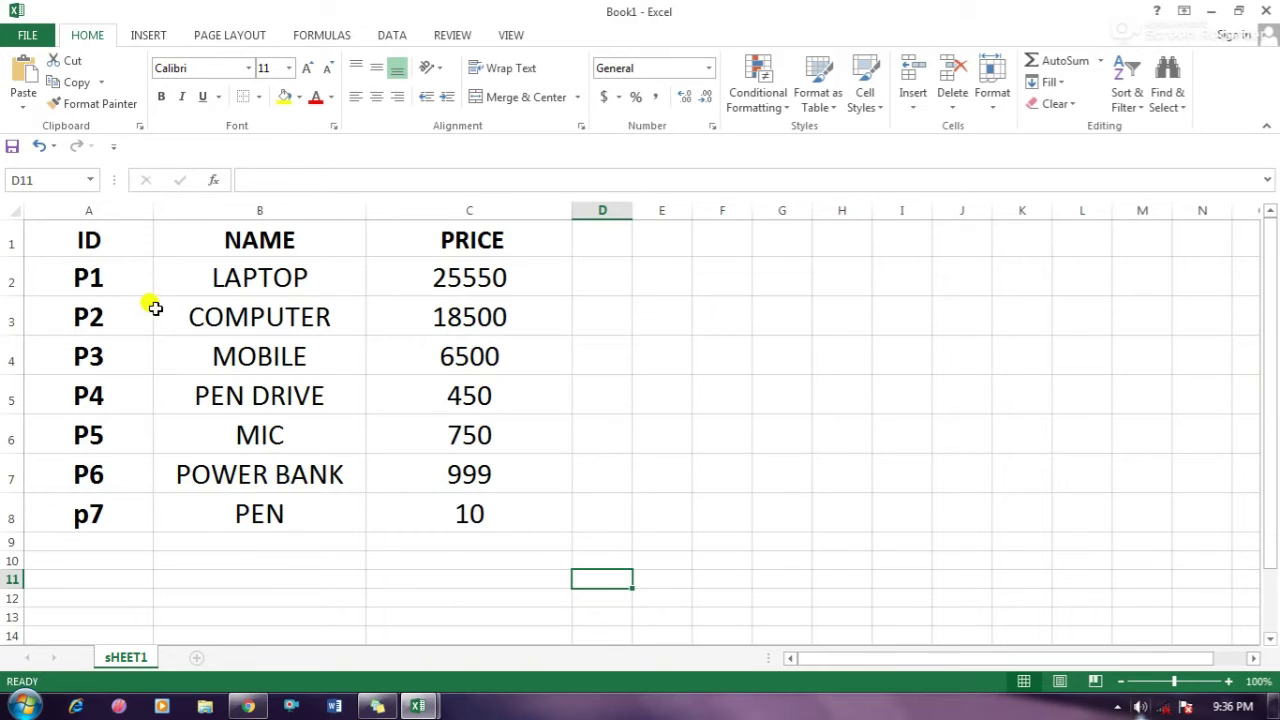
pyautogui.moveTo(69, 234); pyautogui.dragTo(493, 508)
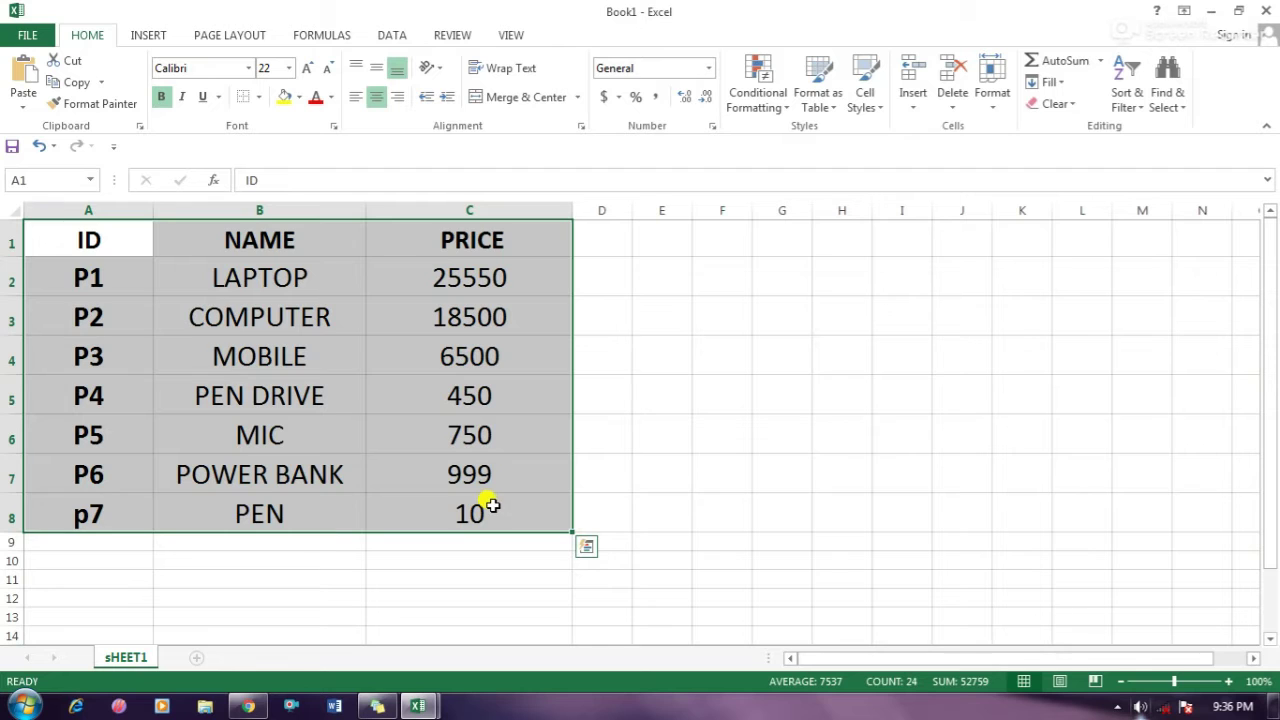
pyautogui.click(818, 97)
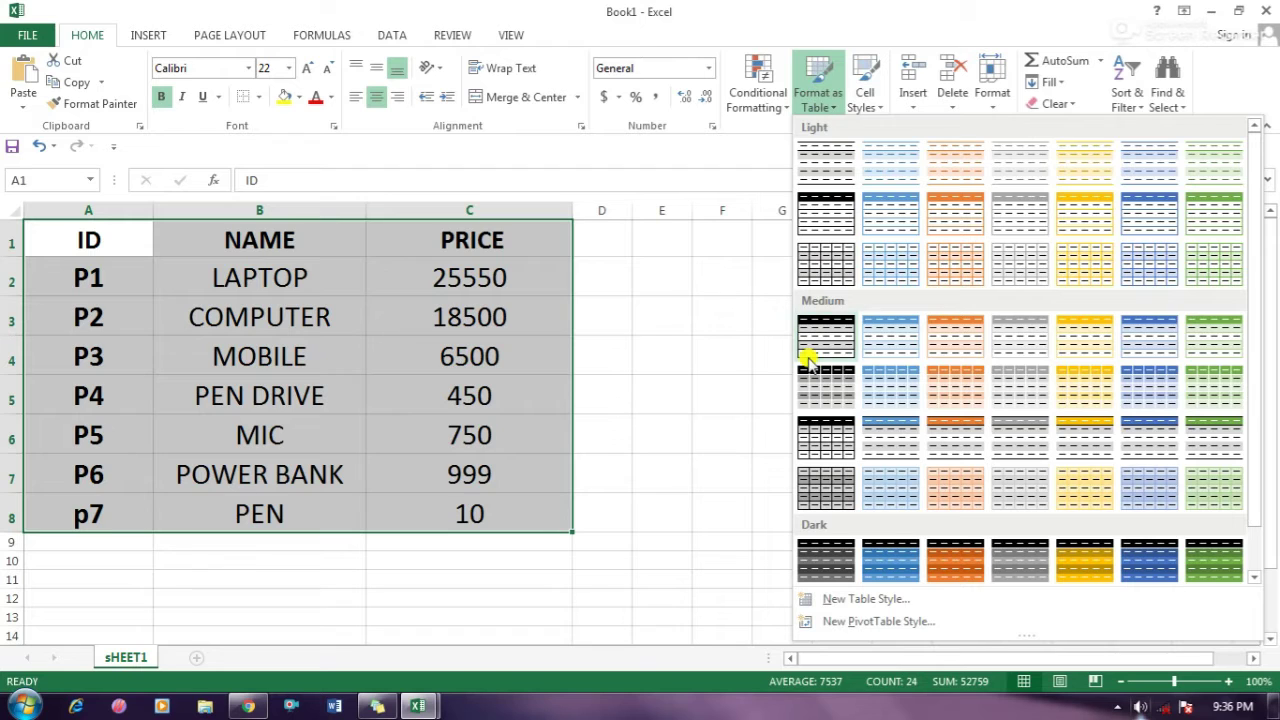
pyautogui.click(1145, 210)
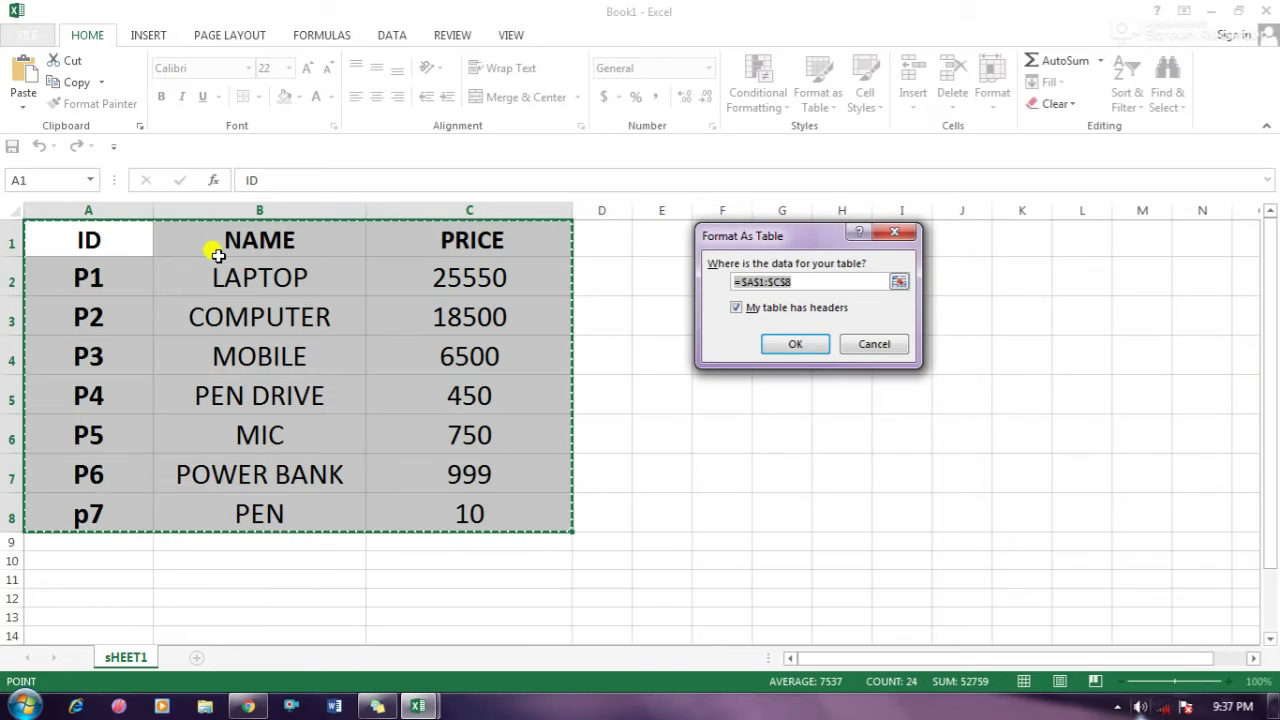
pyautogui.click(737, 308)
pyautogui.click(795, 346)
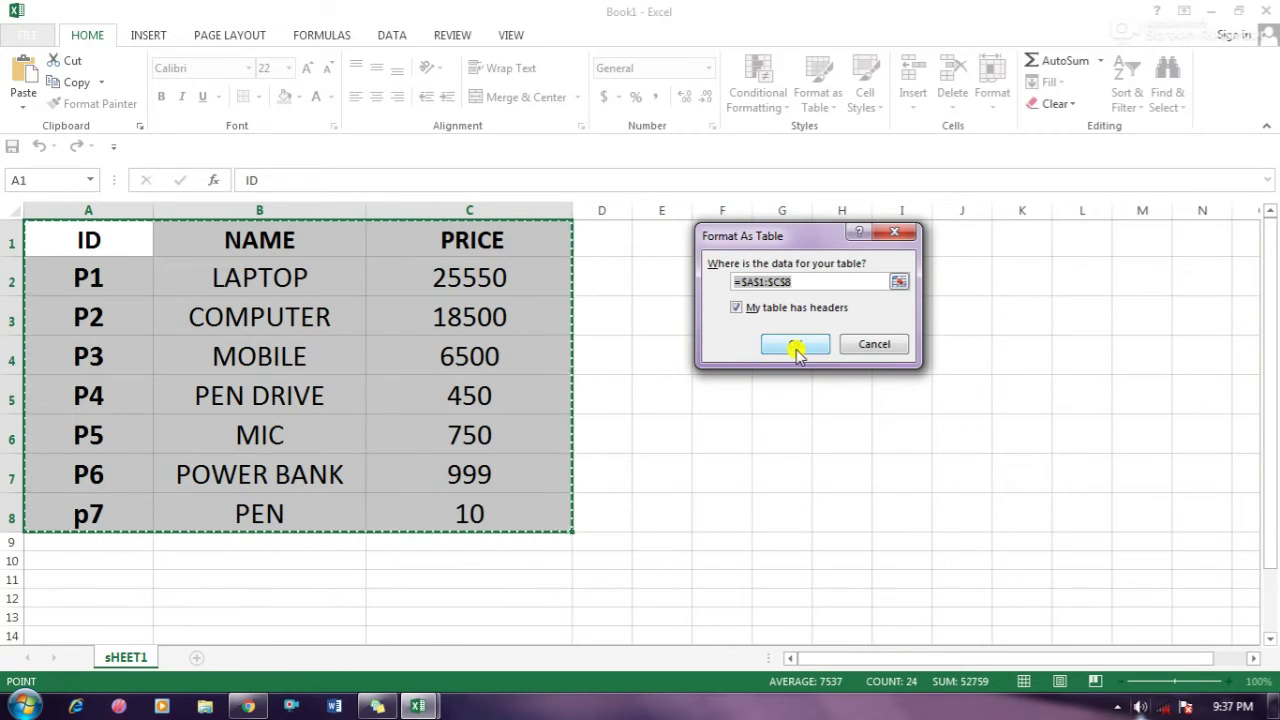
pyautogui.click(795, 360)
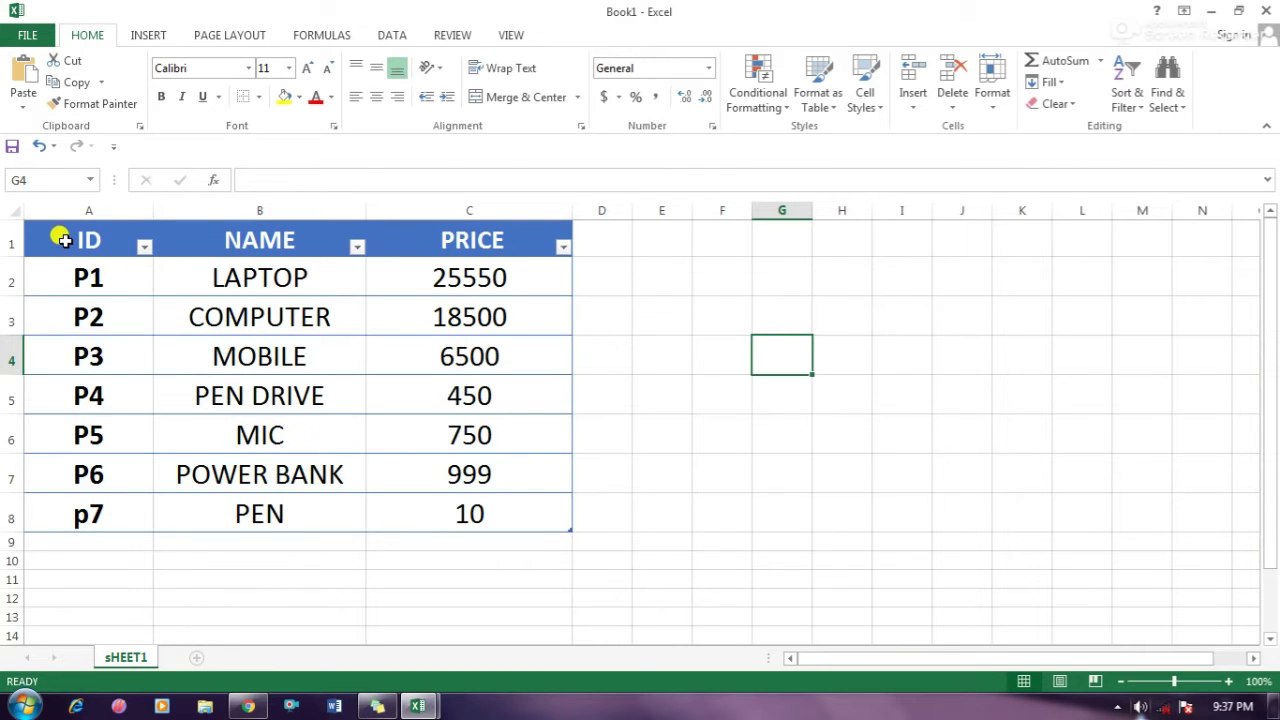
pyautogui.moveTo(64, 240); pyautogui.dragTo(546, 514)
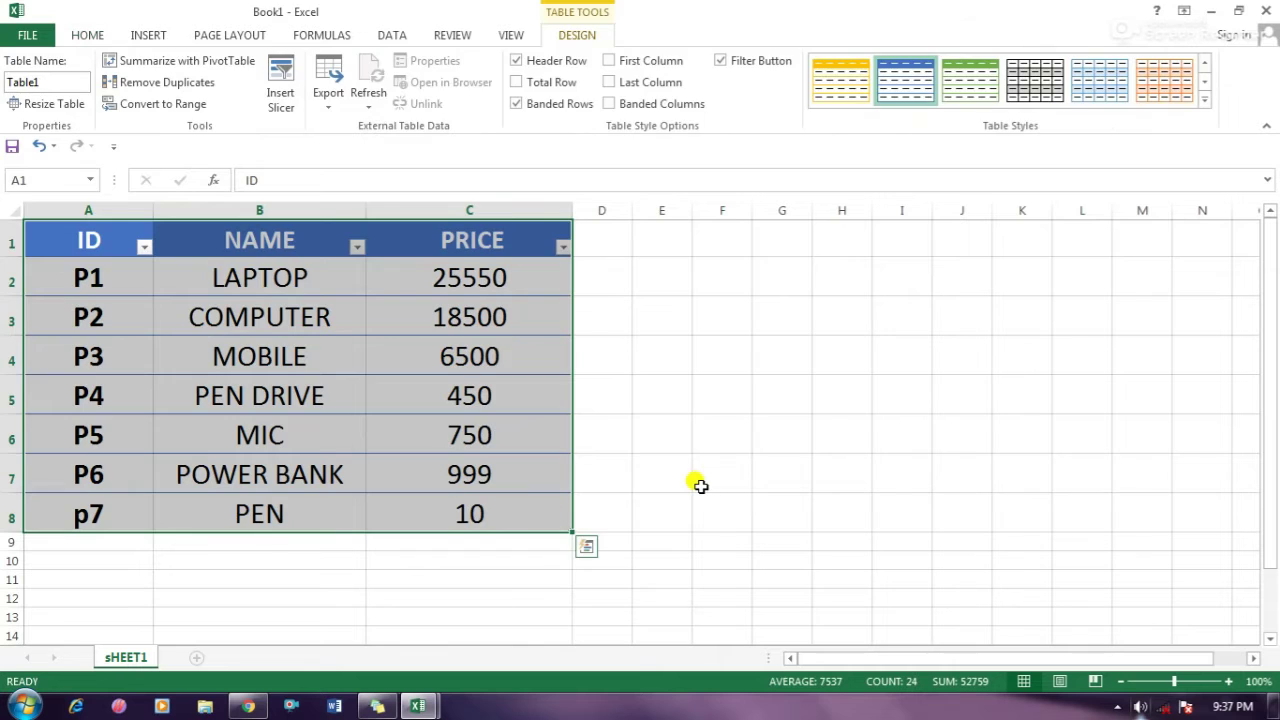
pyautogui.click(700, 485)
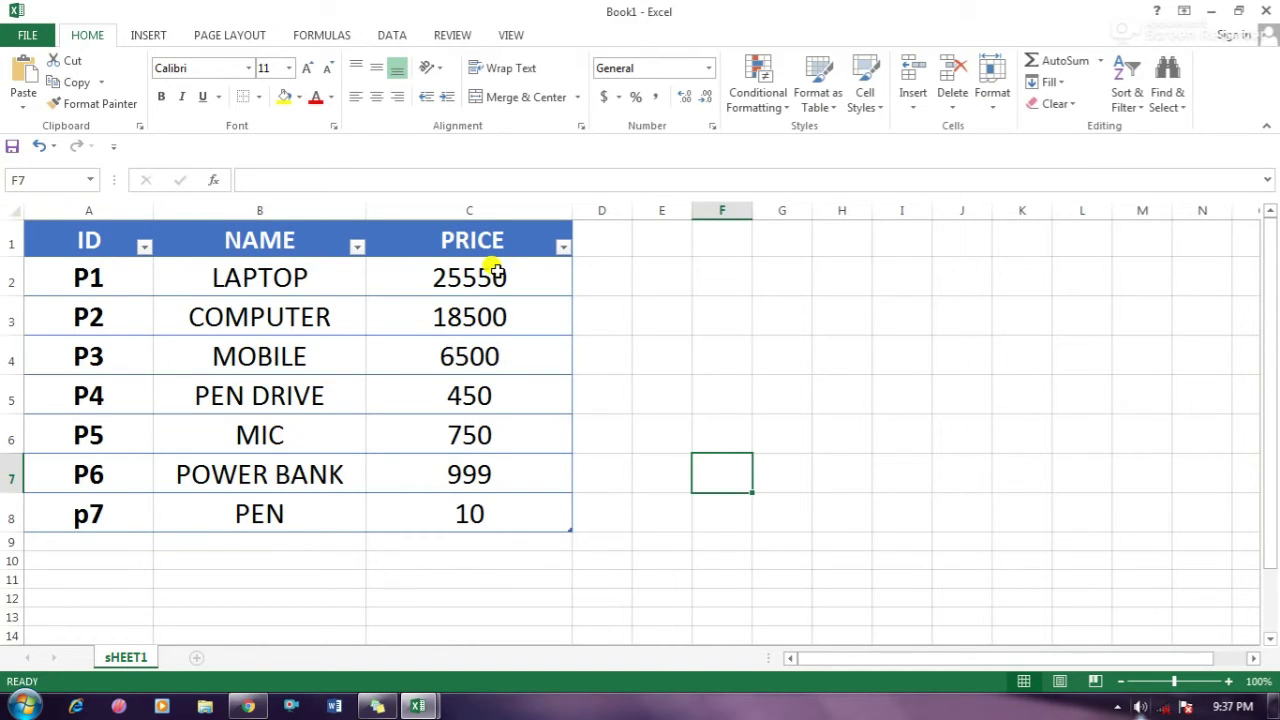
# Switch to Book2 and clear the old VLOOKUP formulas from the Name and Price cells, D4 and D5.
pyautogui.moveTo(424, 700)
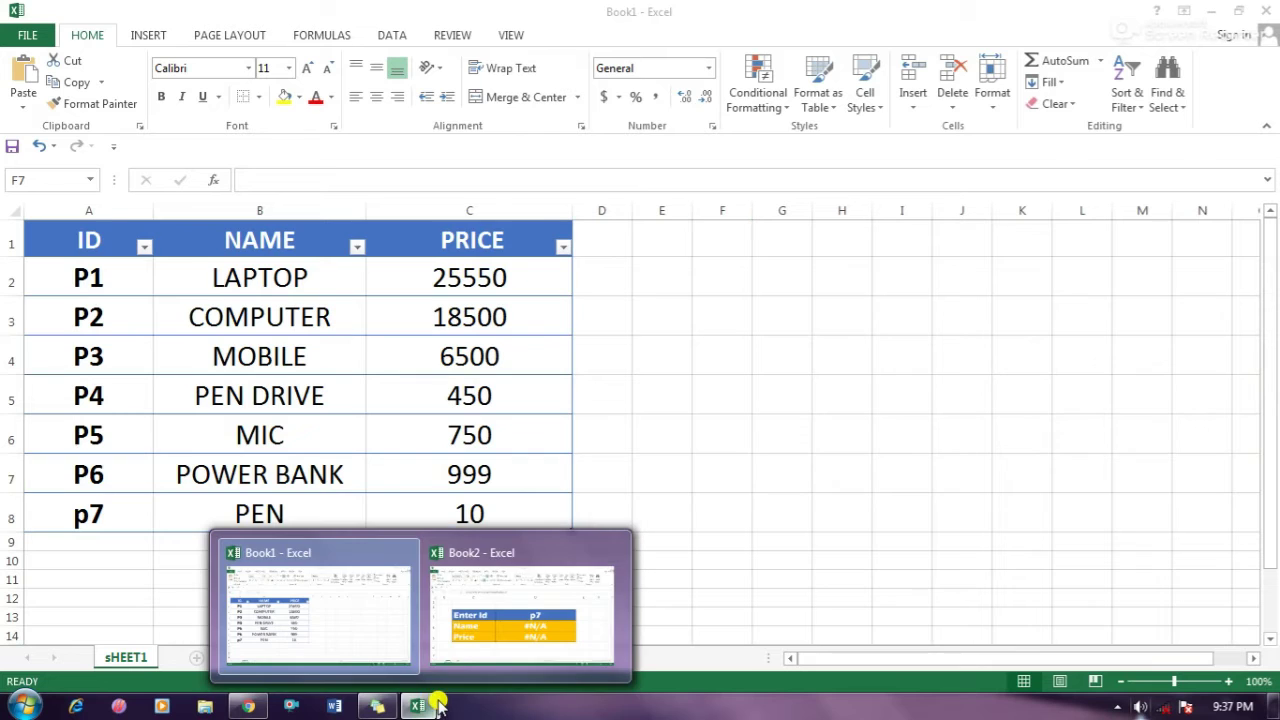
pyautogui.click(508, 621)
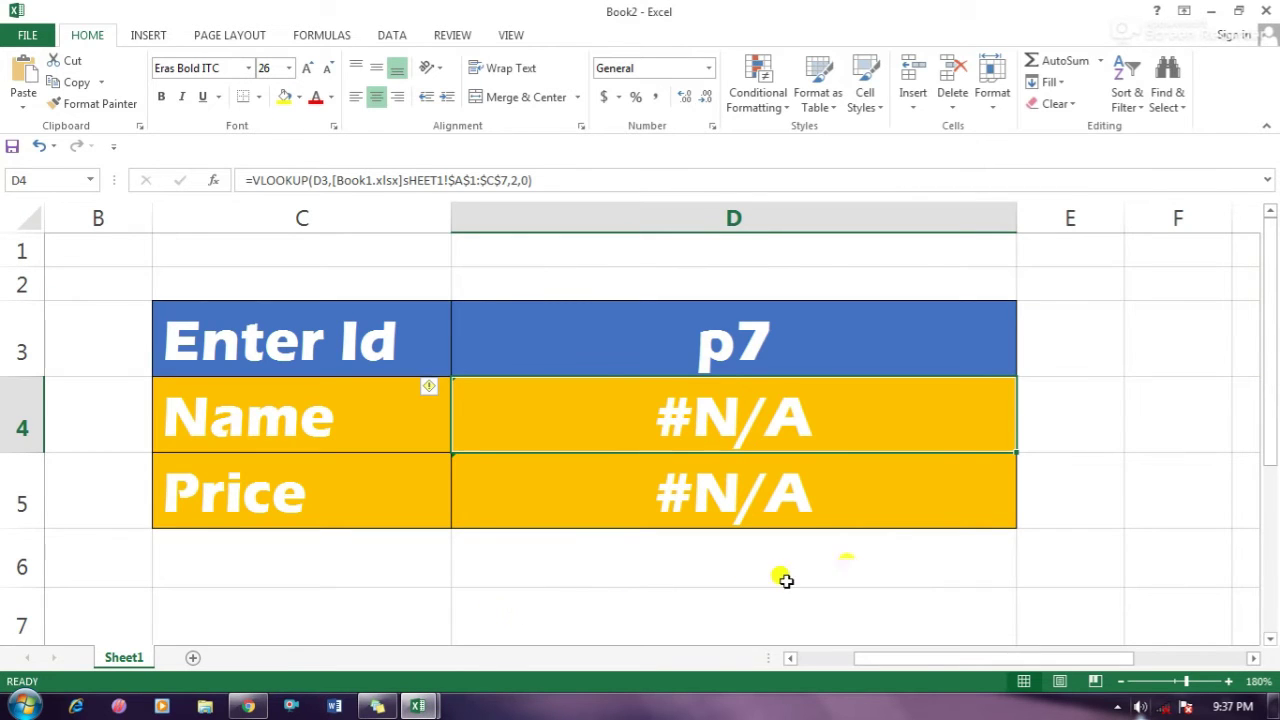
pyautogui.click(981, 548)
pyautogui.click(877, 426)
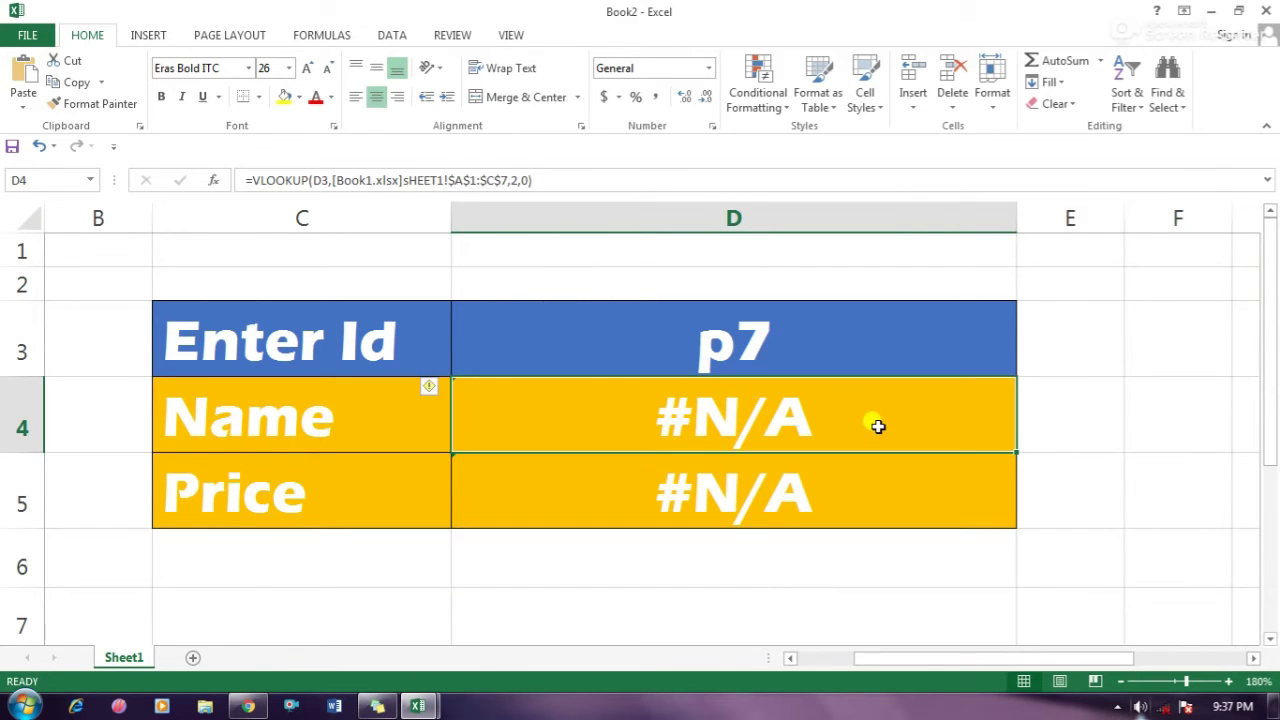
pyautogui.press('BackSpace')
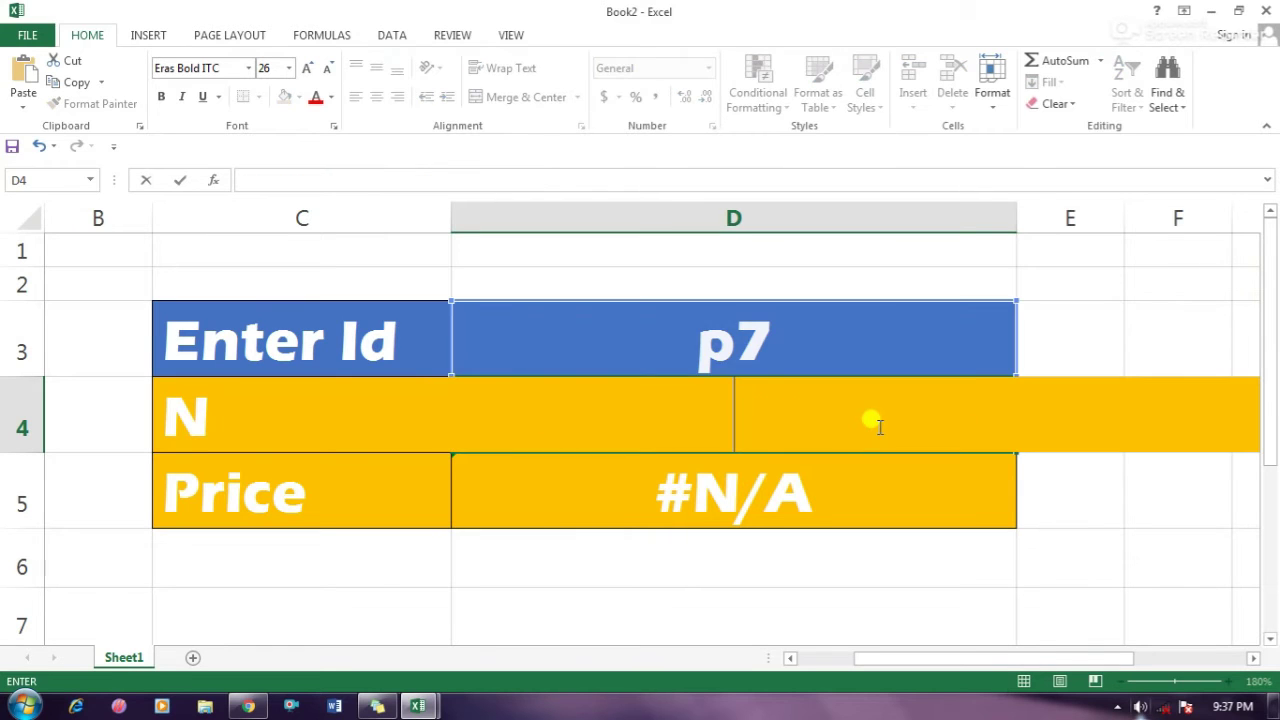
pyautogui.click(860, 494)
pyautogui.press('BackSpace')
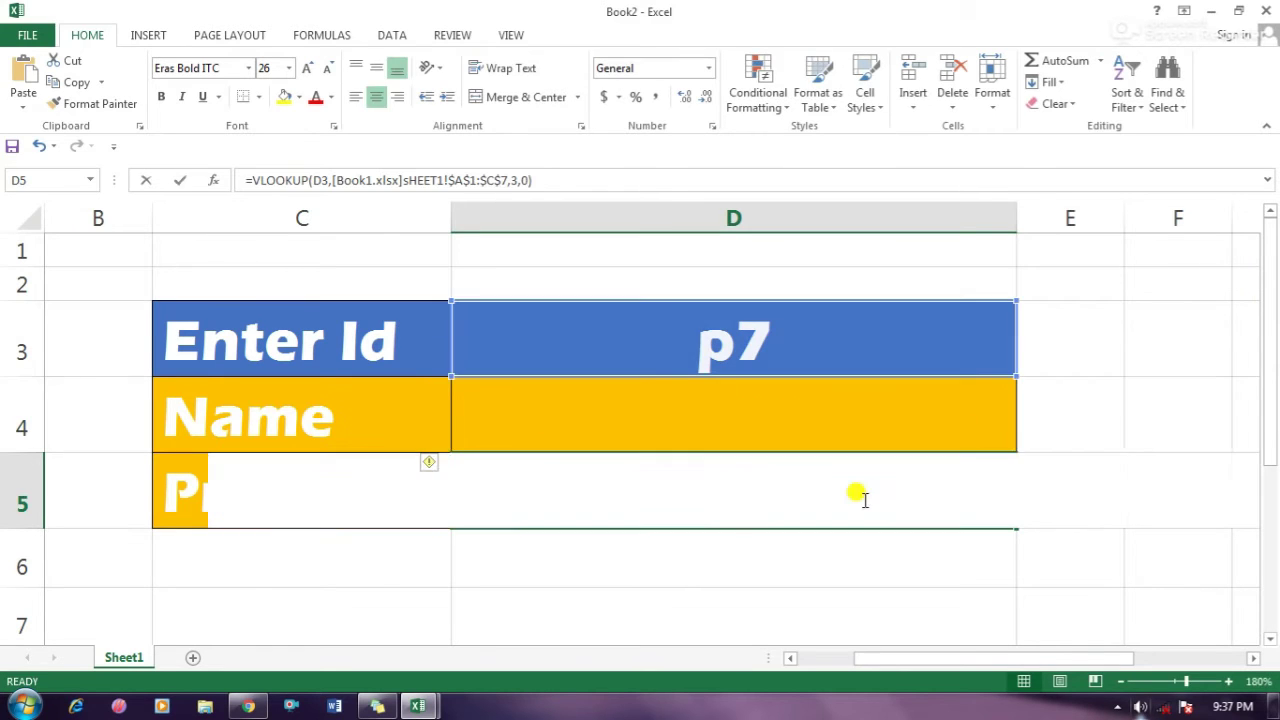
# Begin a new VLOOKUP formula in D4 of Book2 with D3 as the lookup value.
pyautogui.click(797, 432)
pyautogui.press('BackSpace')
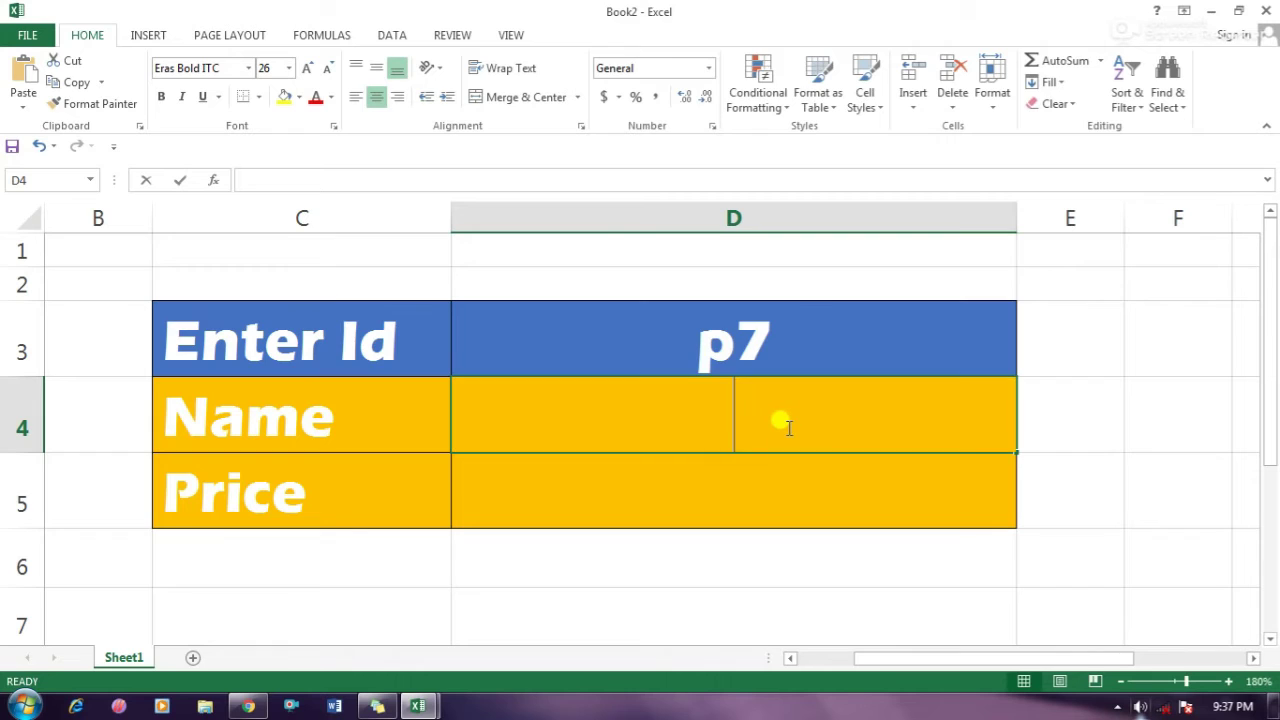
pyautogui.write('=')
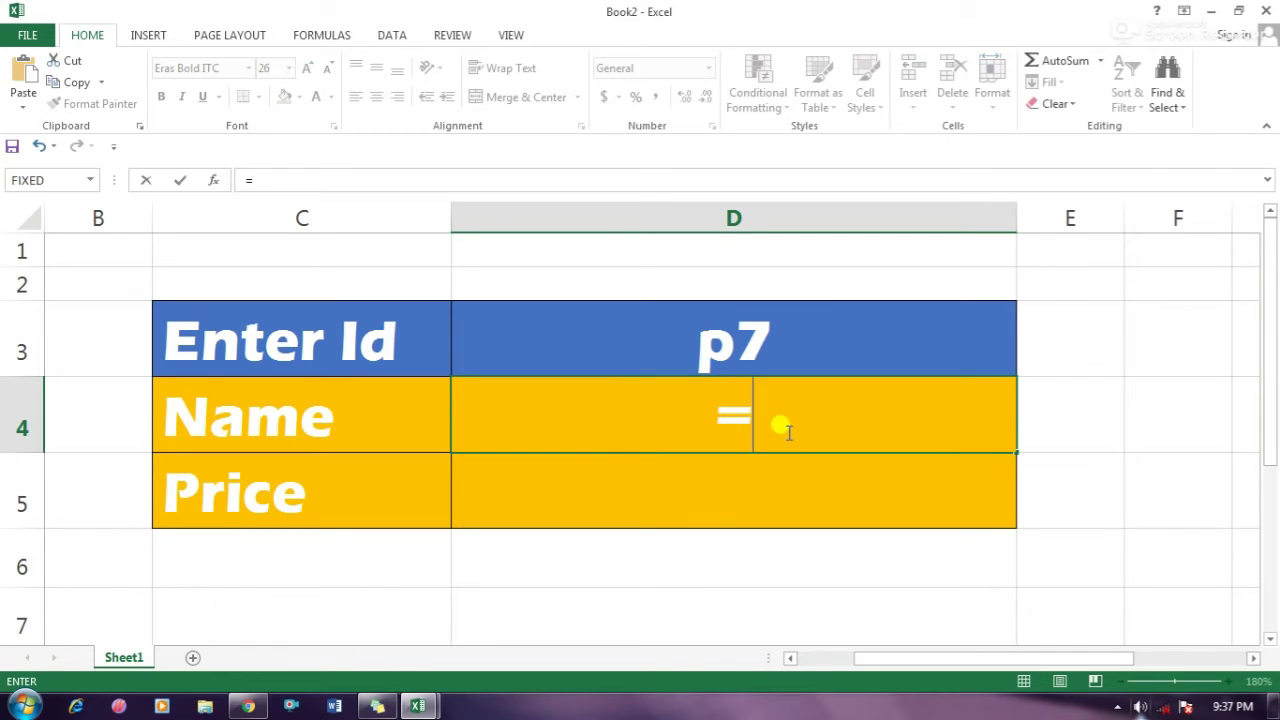
pyautogui.write('v')
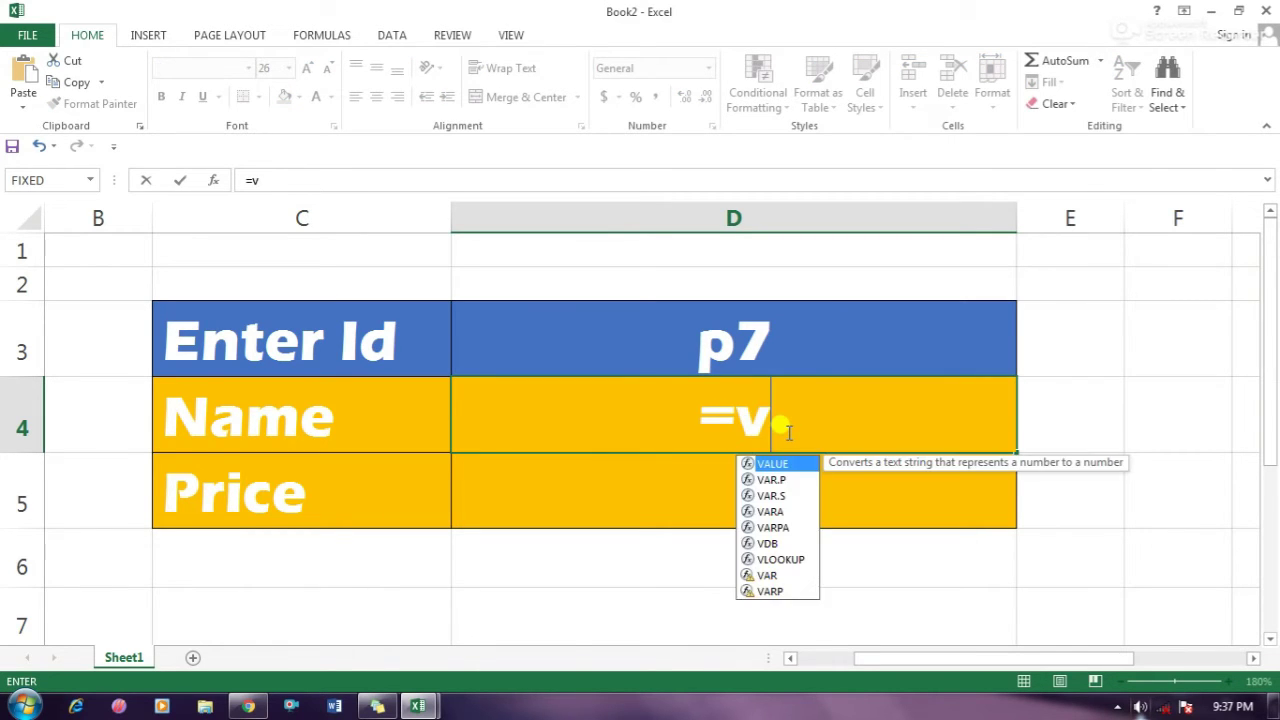
pyautogui.write('lookup(')
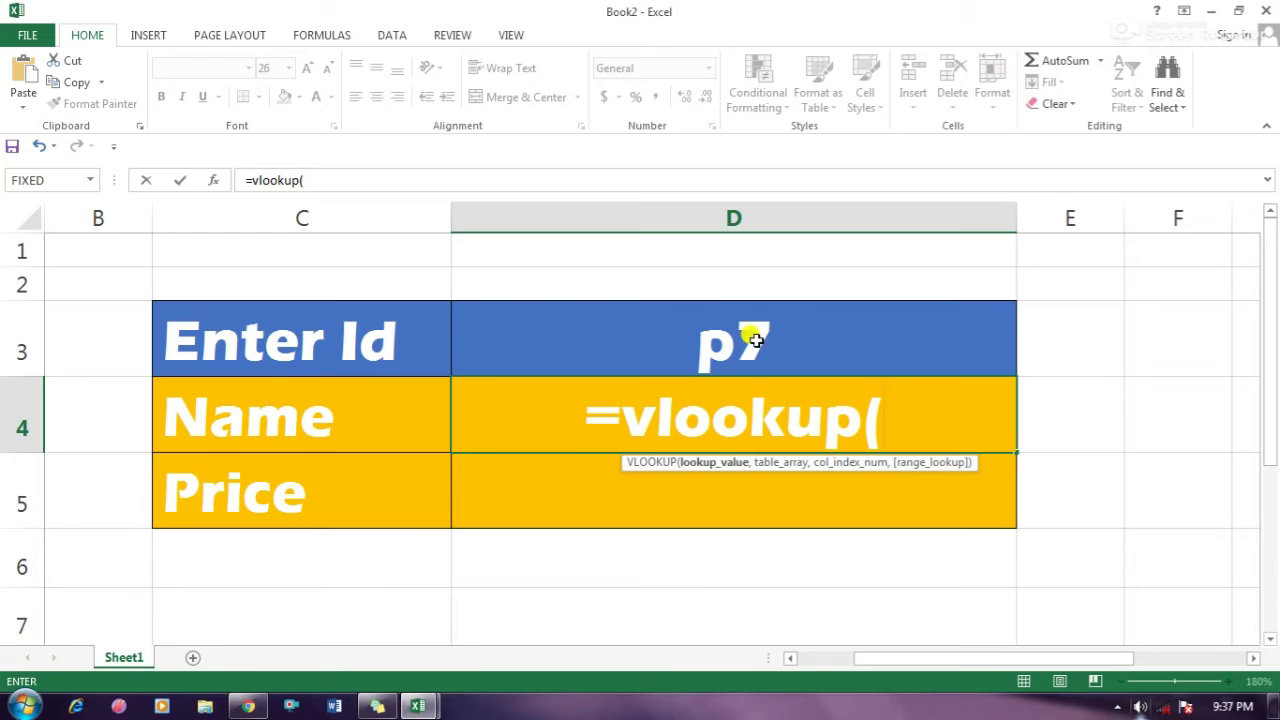
pyautogui.click(724, 325)
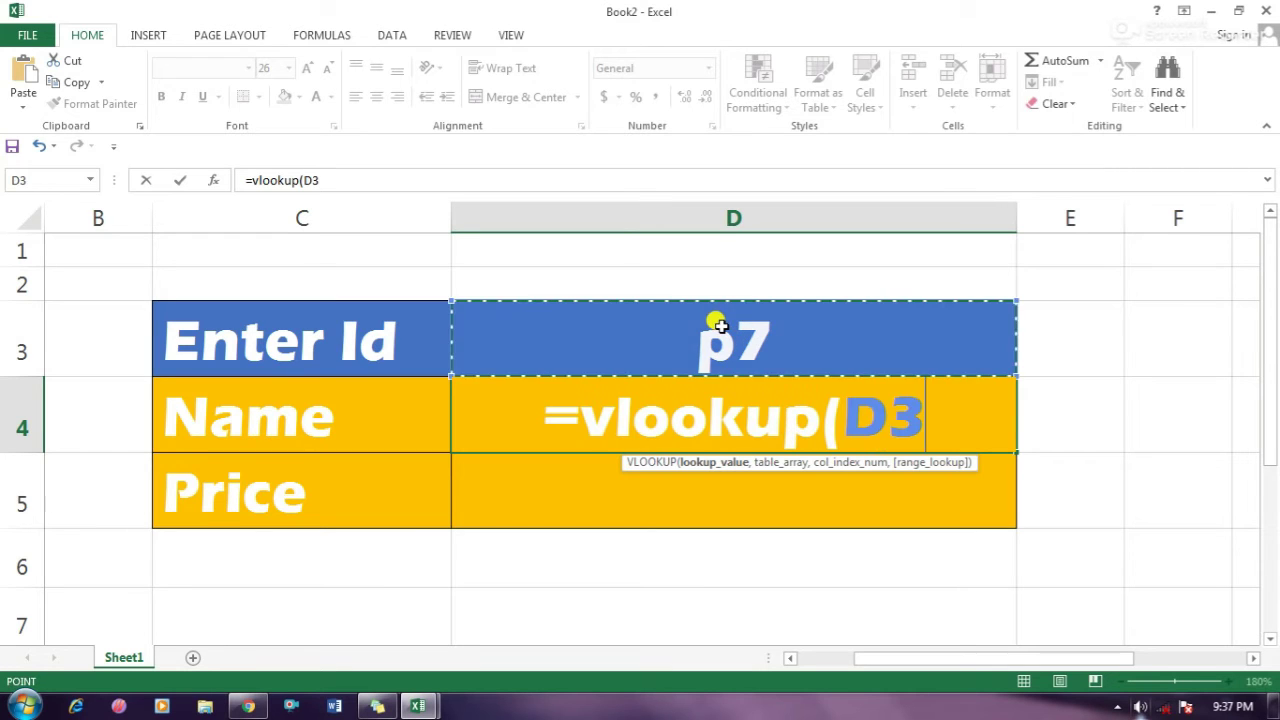
pyautogui.press('F8')
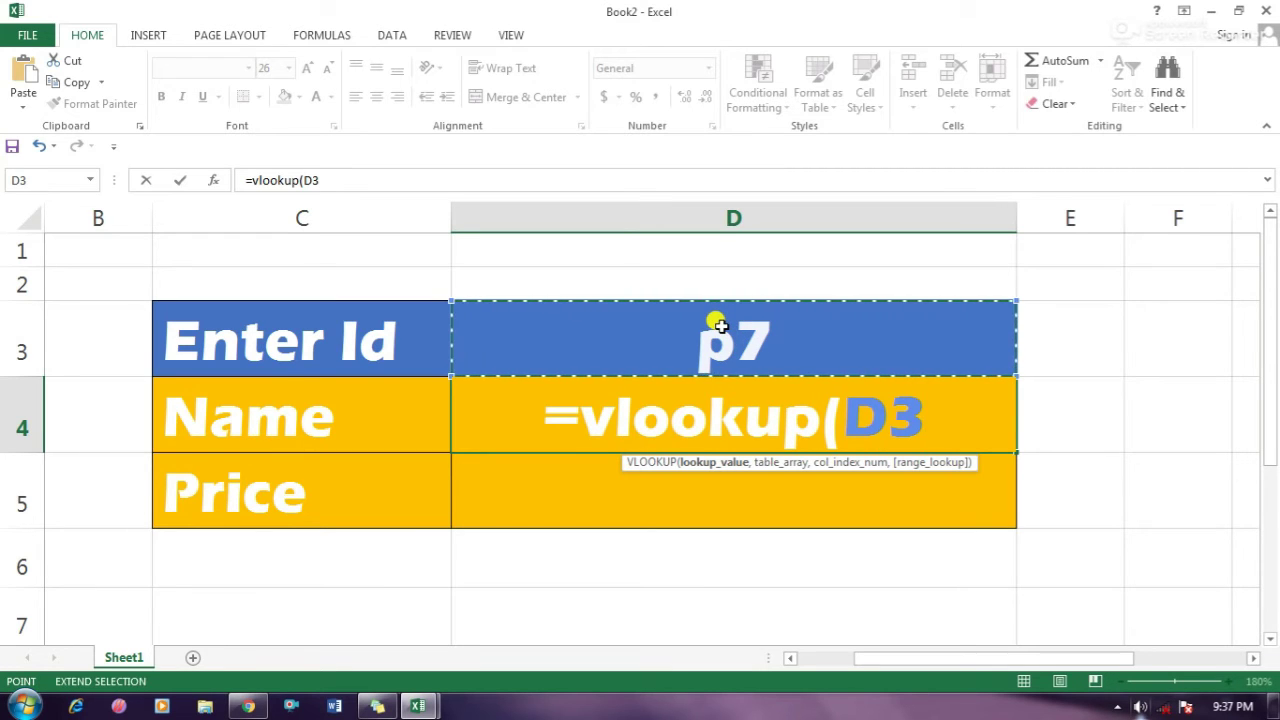
pyautogui.press('BackSpace')
pyautogui.press('BackSpace')
pyautogui.press('BackSpace')
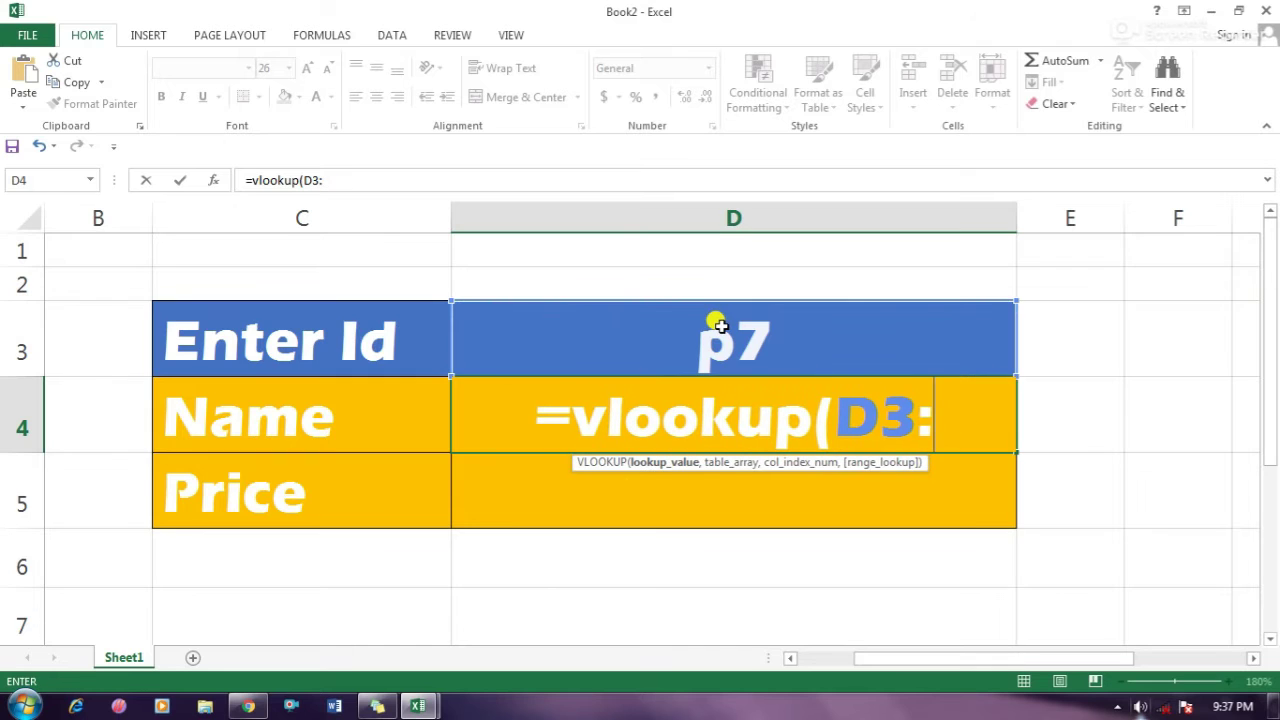
pyautogui.press('Return')
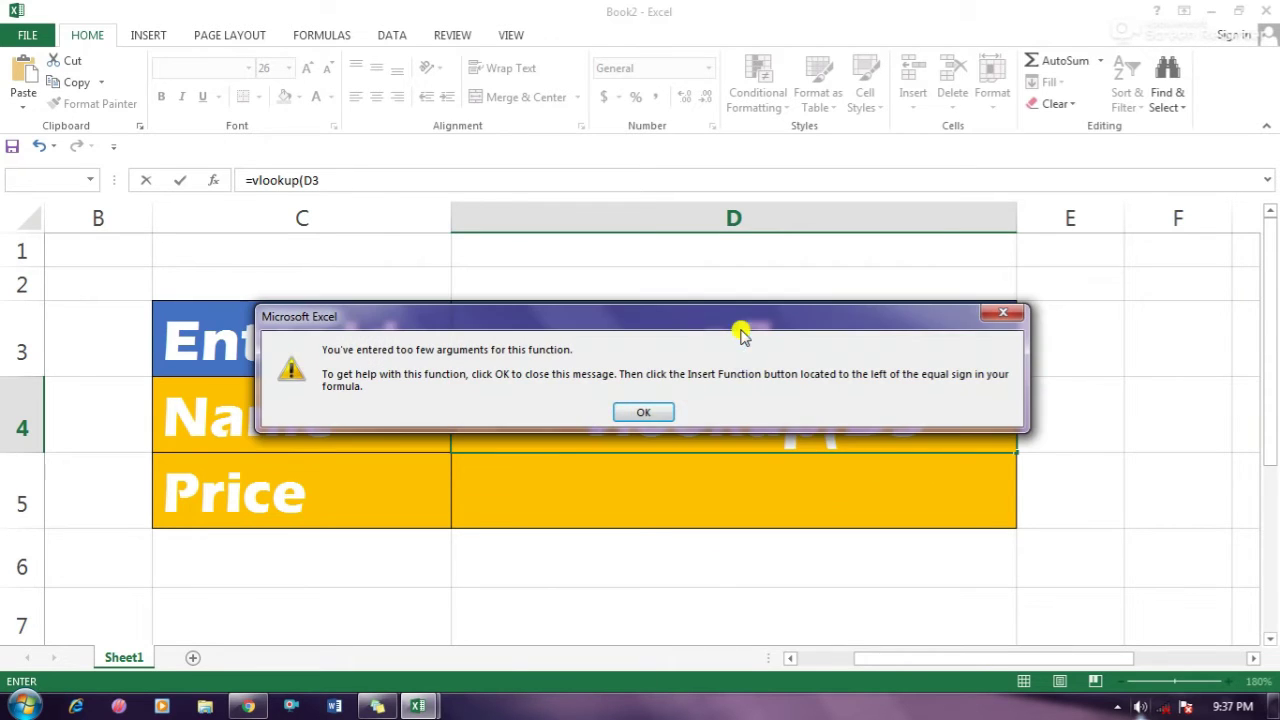
pyautogui.click(660, 412)
pyautogui.click(958, 427)
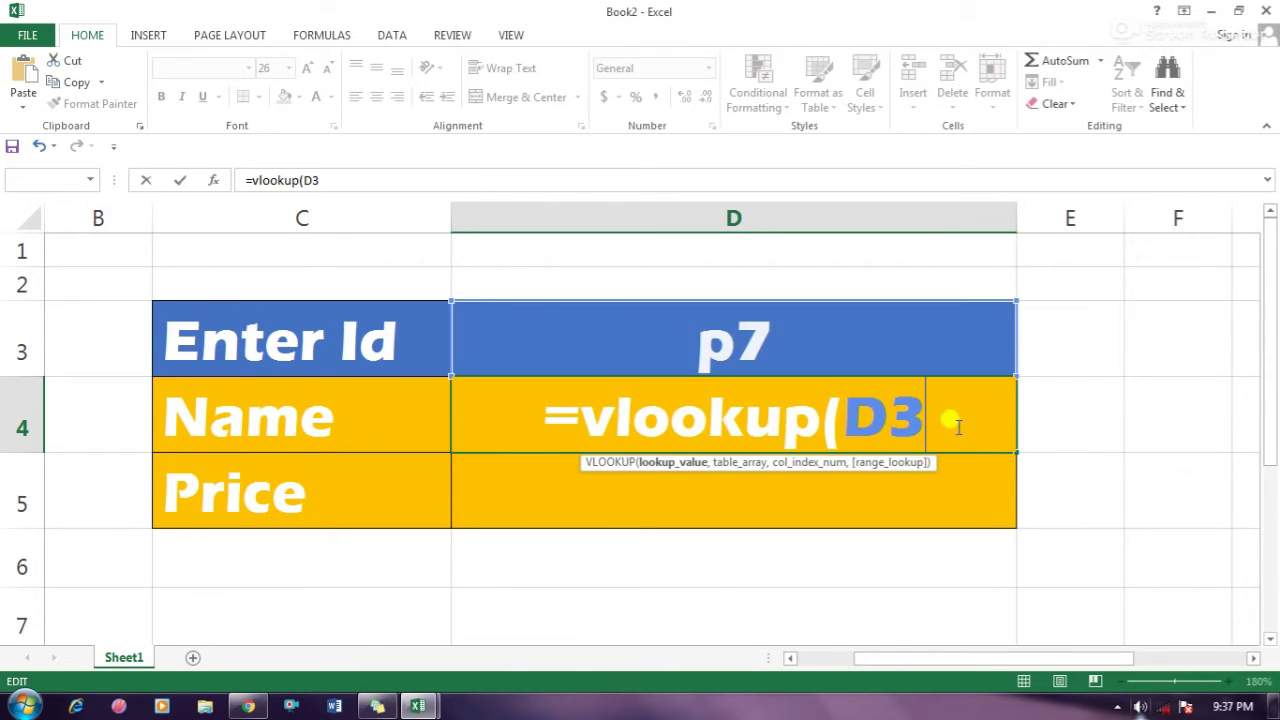
# Add the whole Book1 table, A1:C8 with its headers, as the table array of the VLOOKUP in D4.
pyautogui.write(',')
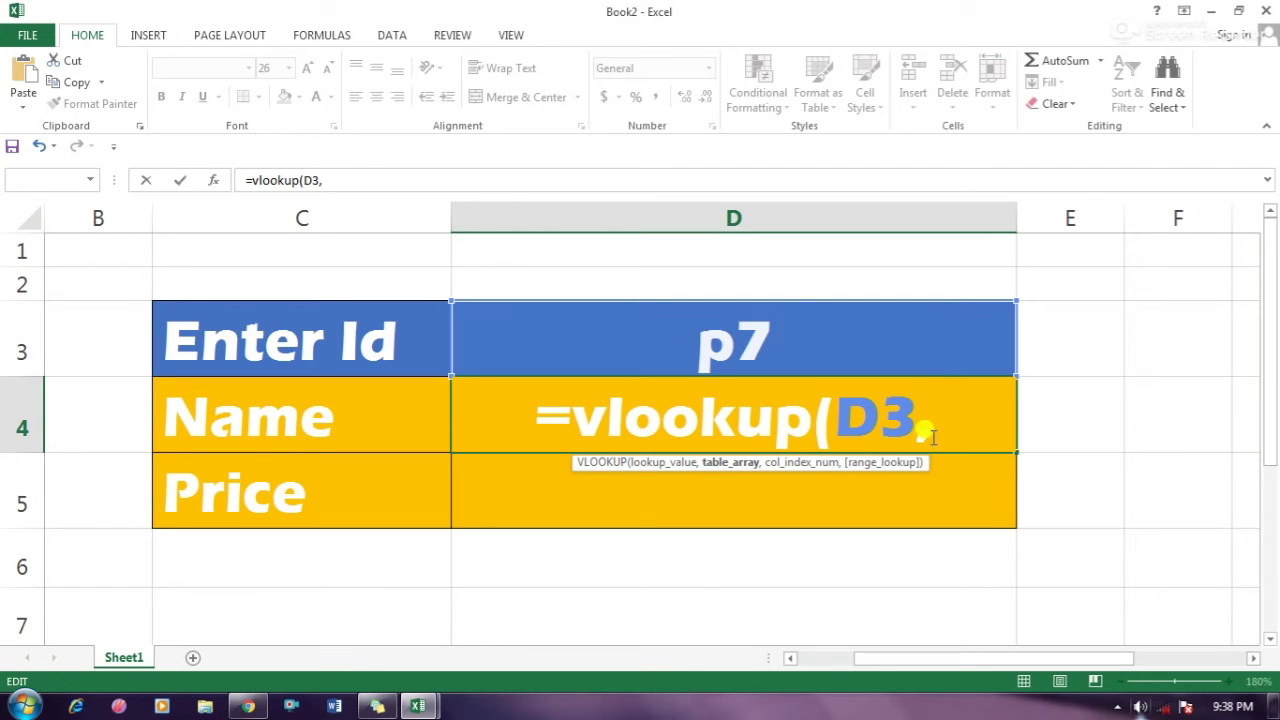
pyautogui.click(420, 706)
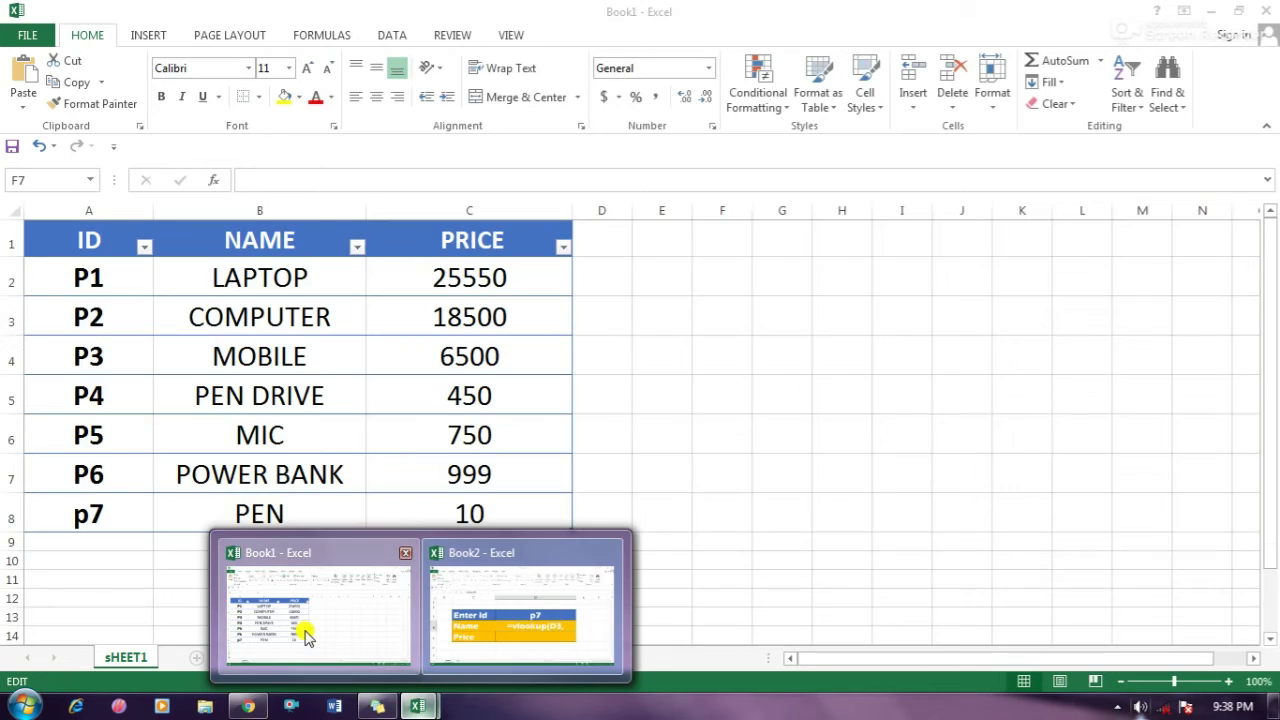
pyautogui.click(305, 630)
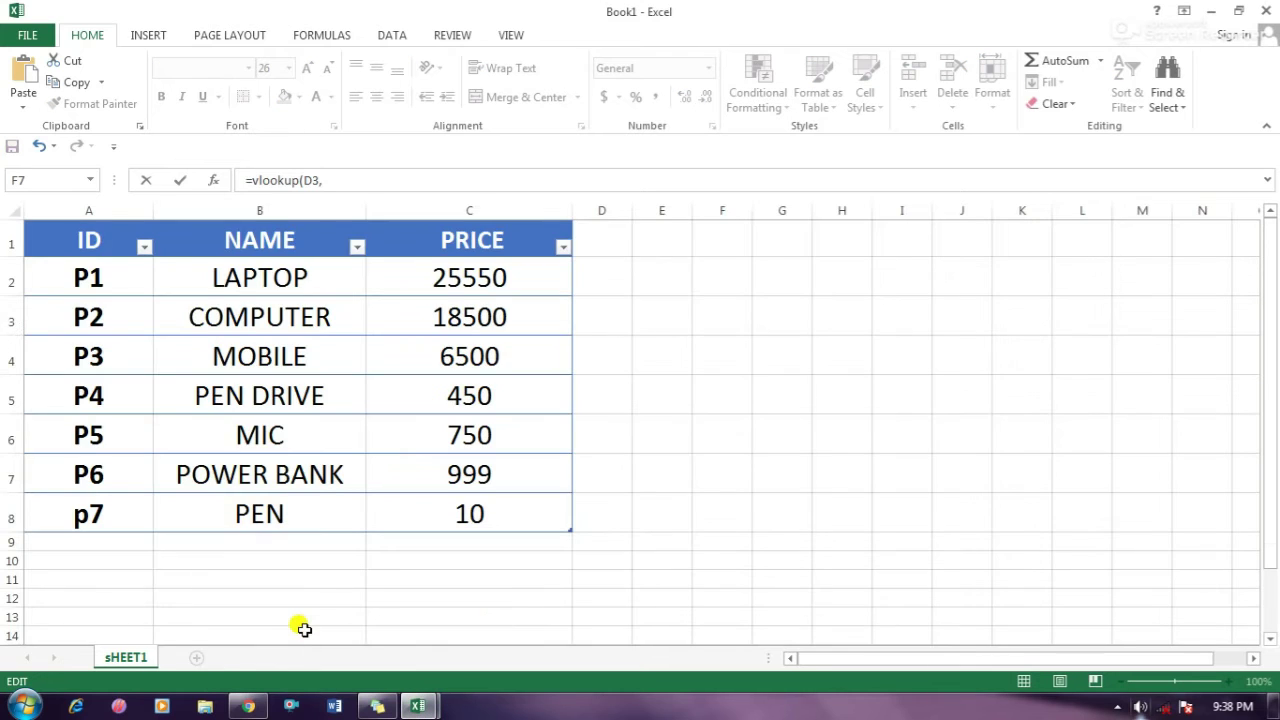
pyautogui.moveTo(34, 229); pyautogui.dragTo(497, 511)
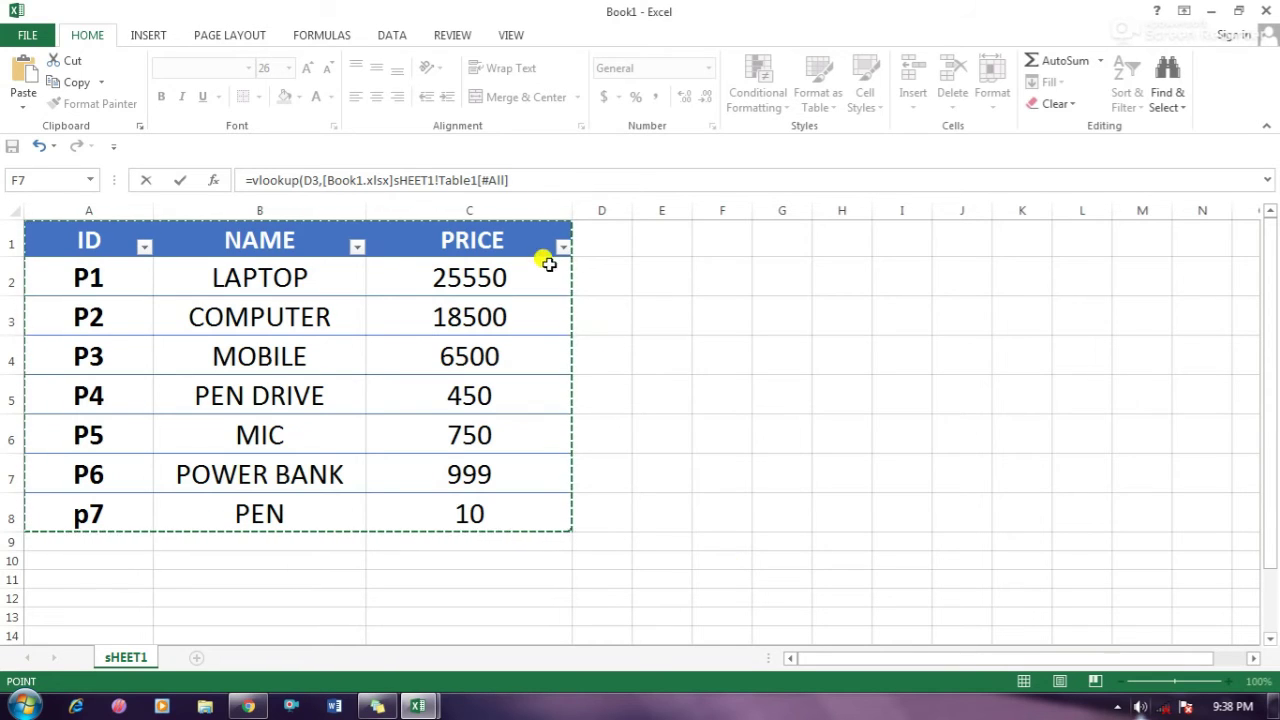
pyautogui.click(533, 182)
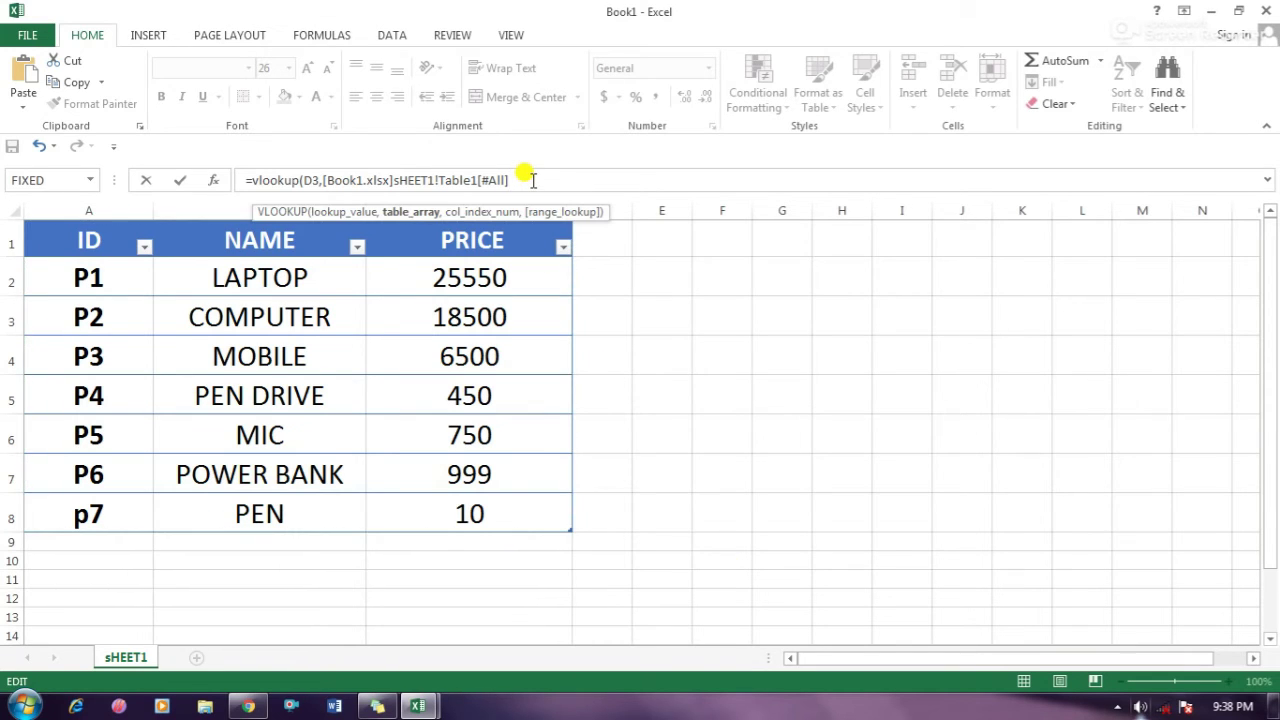
# Complete the D4 VLOOKUP with column index 2 and range lookup 0, and review the entered formula.
pyautogui.write(',2')
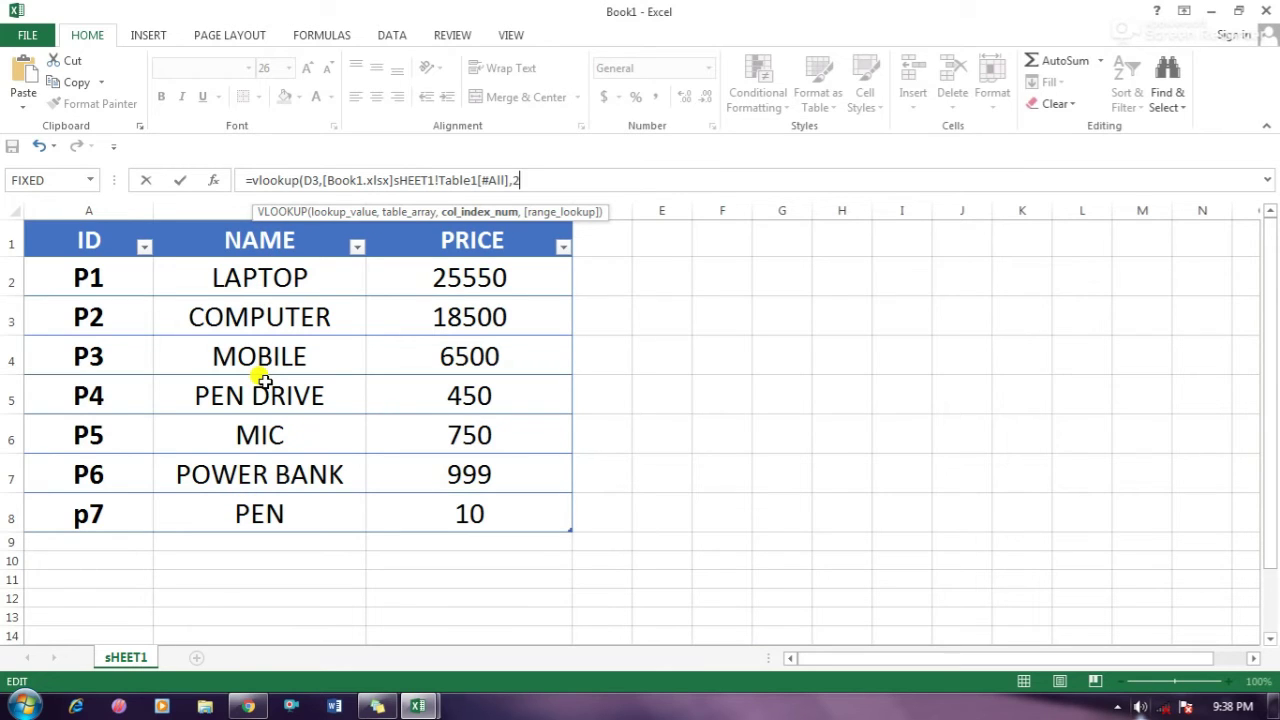
pyautogui.write(',')
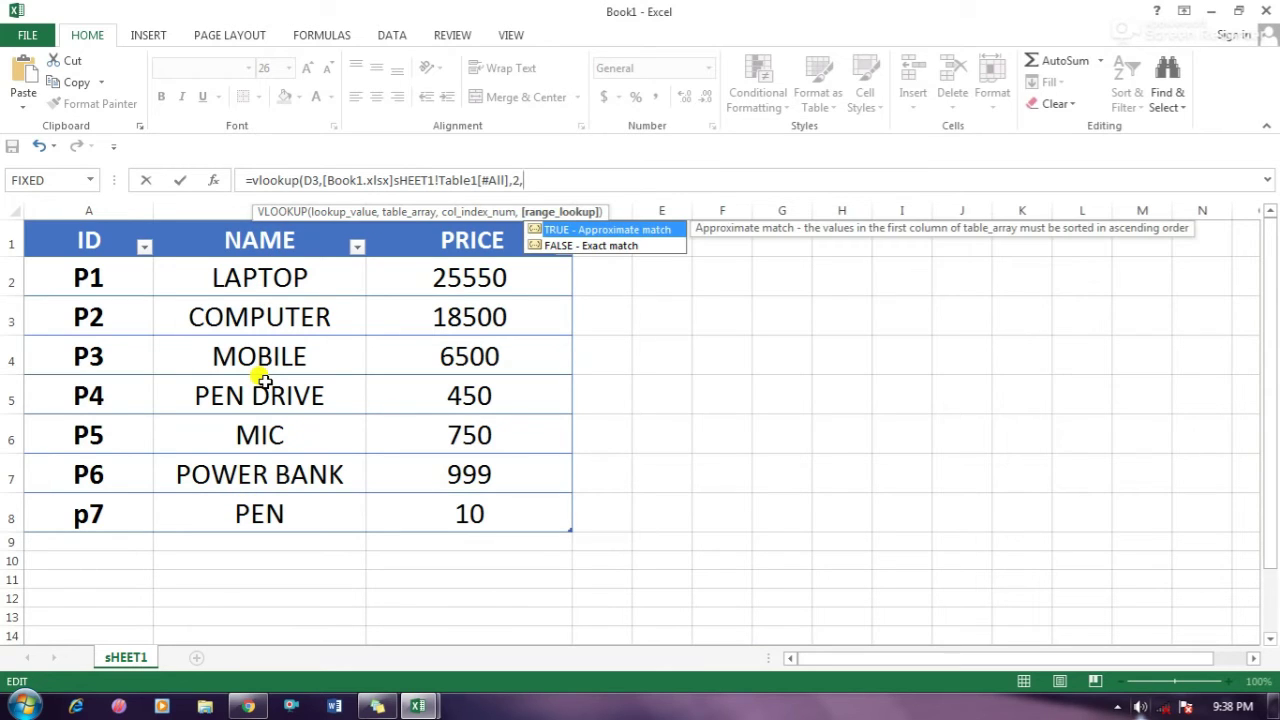
pyautogui.write('0)')
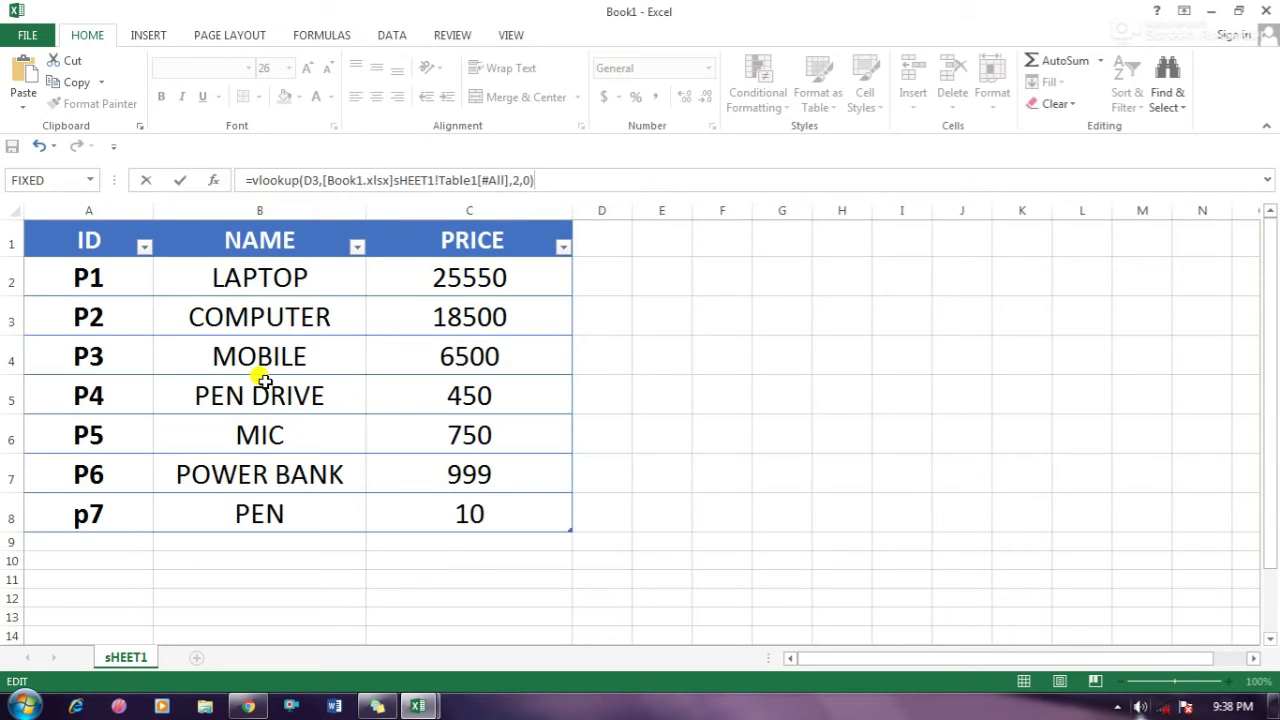
pyautogui.press('Return')
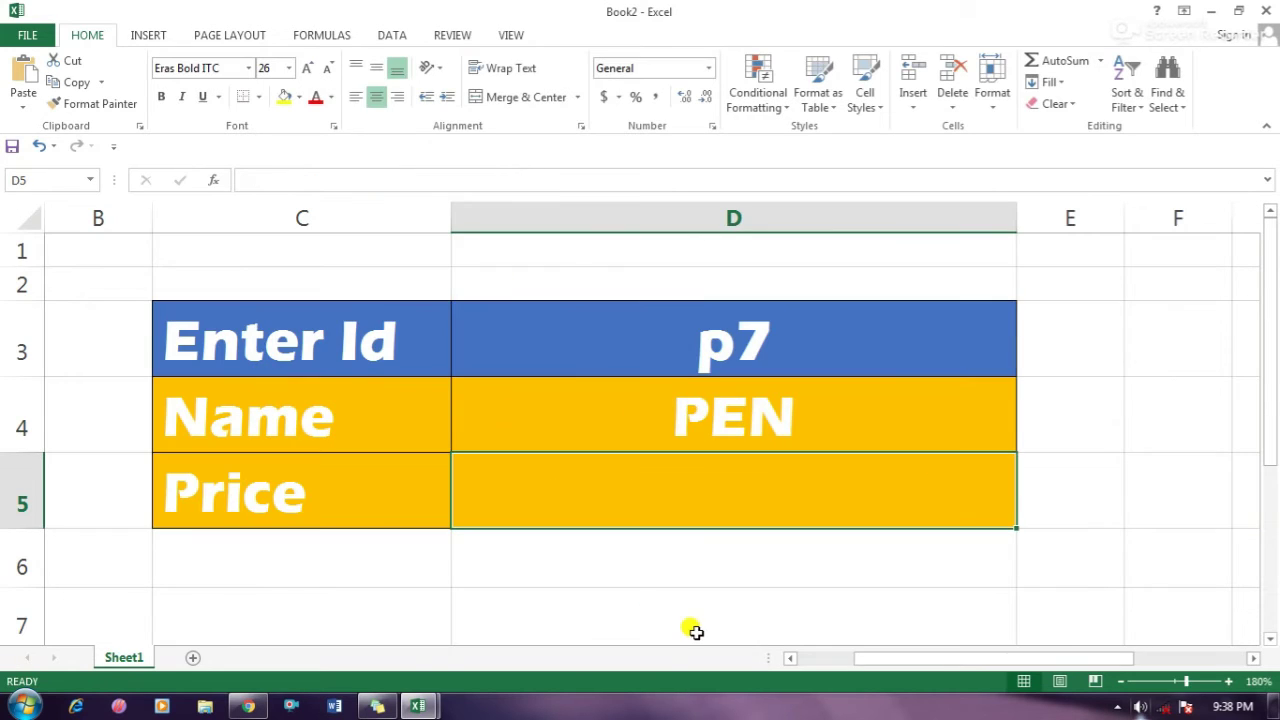
pyautogui.press('Down')
pyautogui.press('Down')
pyautogui.click(734, 400)
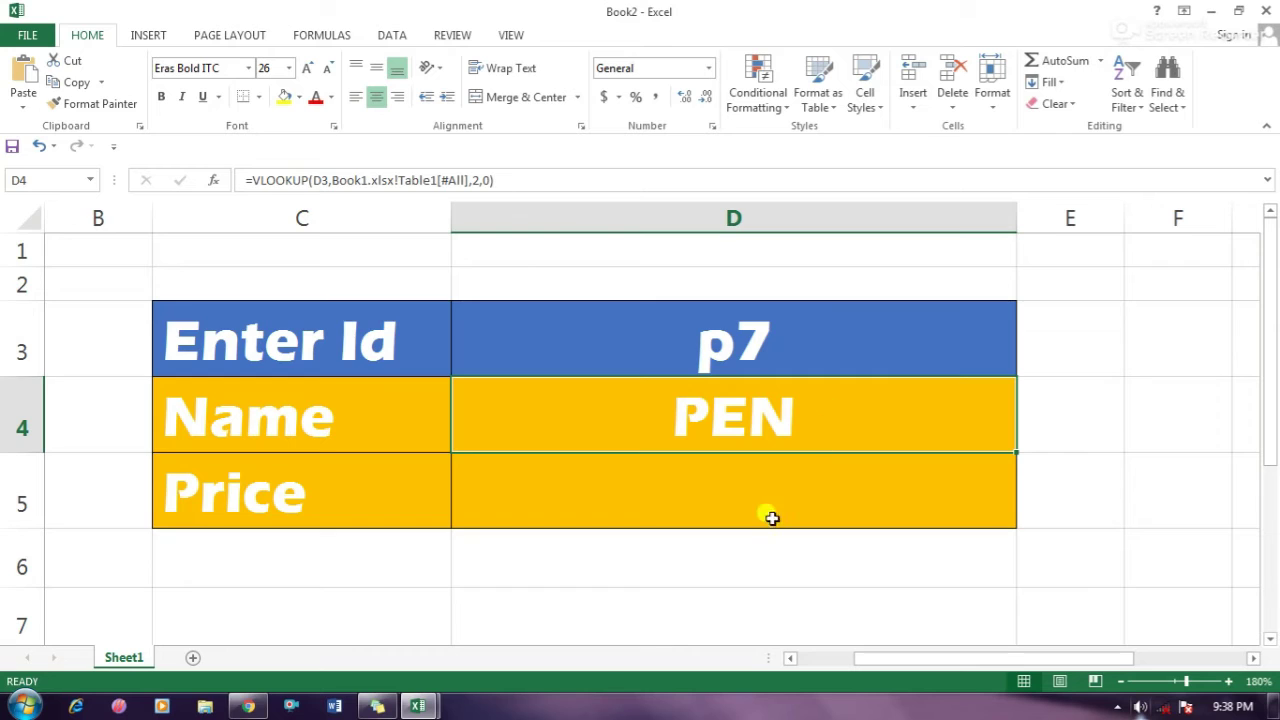
# Begin a VLOOKUP formula in the Price cell D5 of Book2 with D3 as the lookup value.
pyautogui.doubleClick(696, 508)
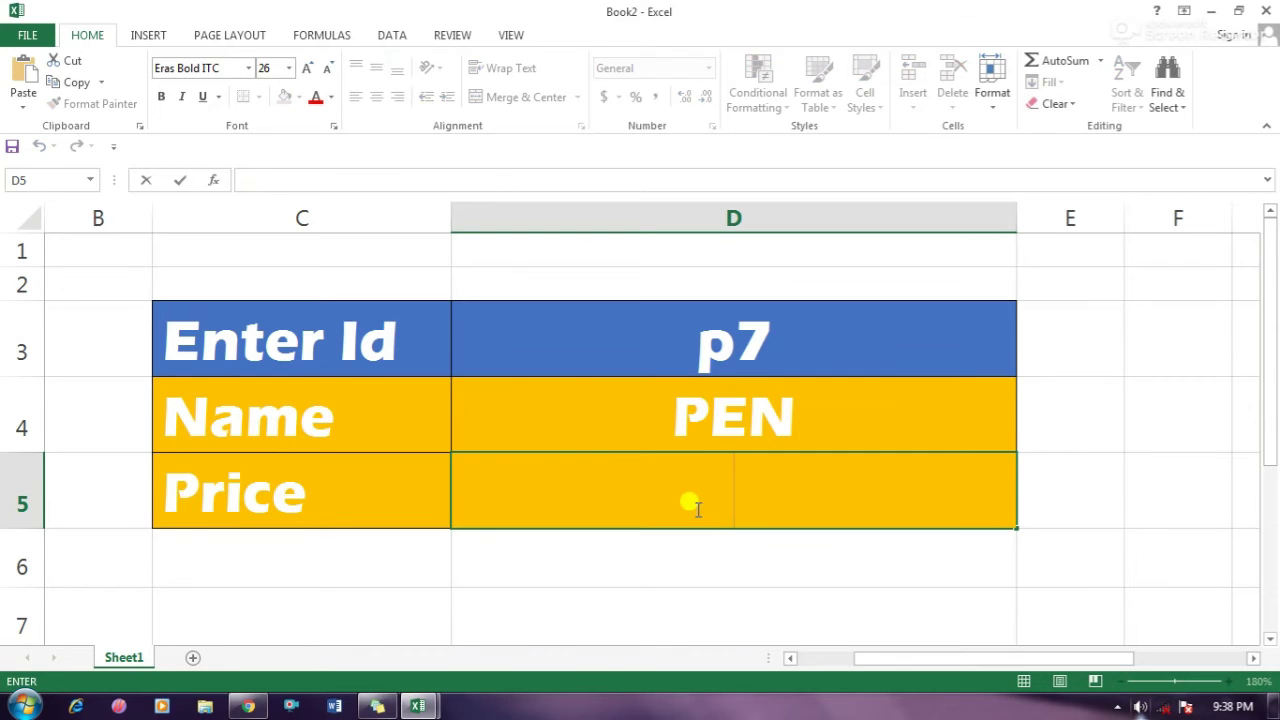
pyautogui.write('=v')
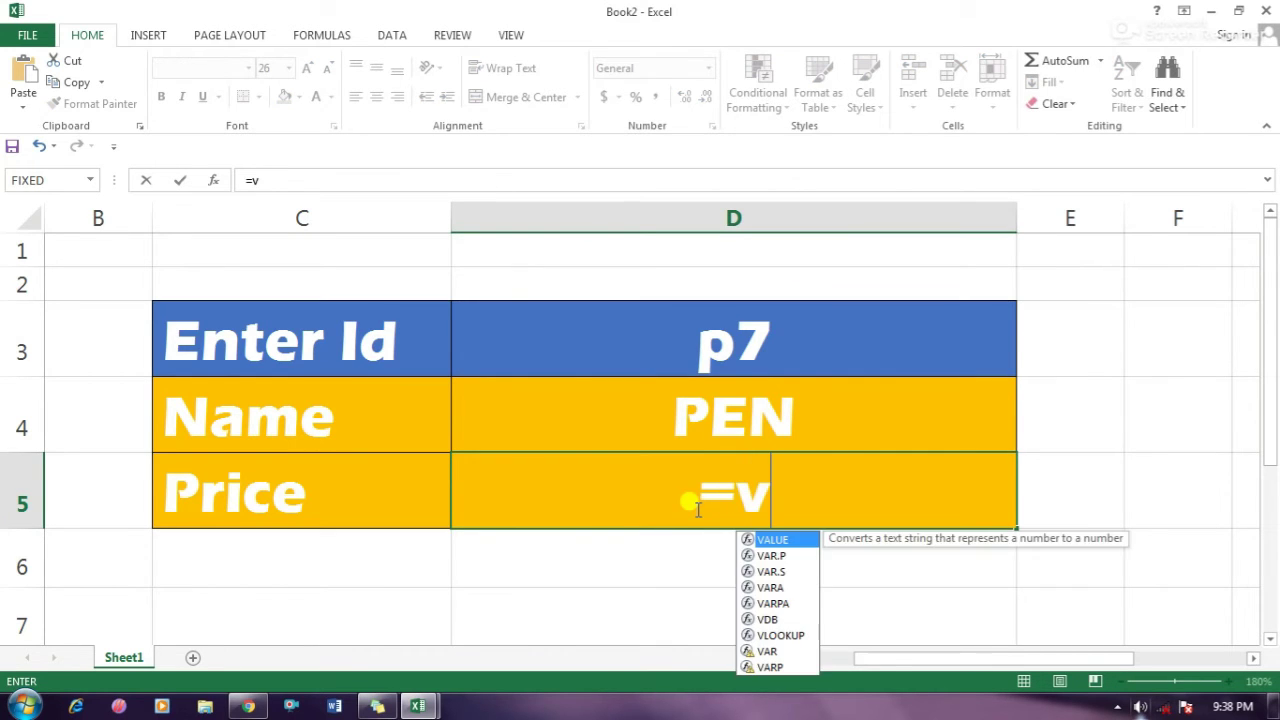
pyautogui.write('oloo')
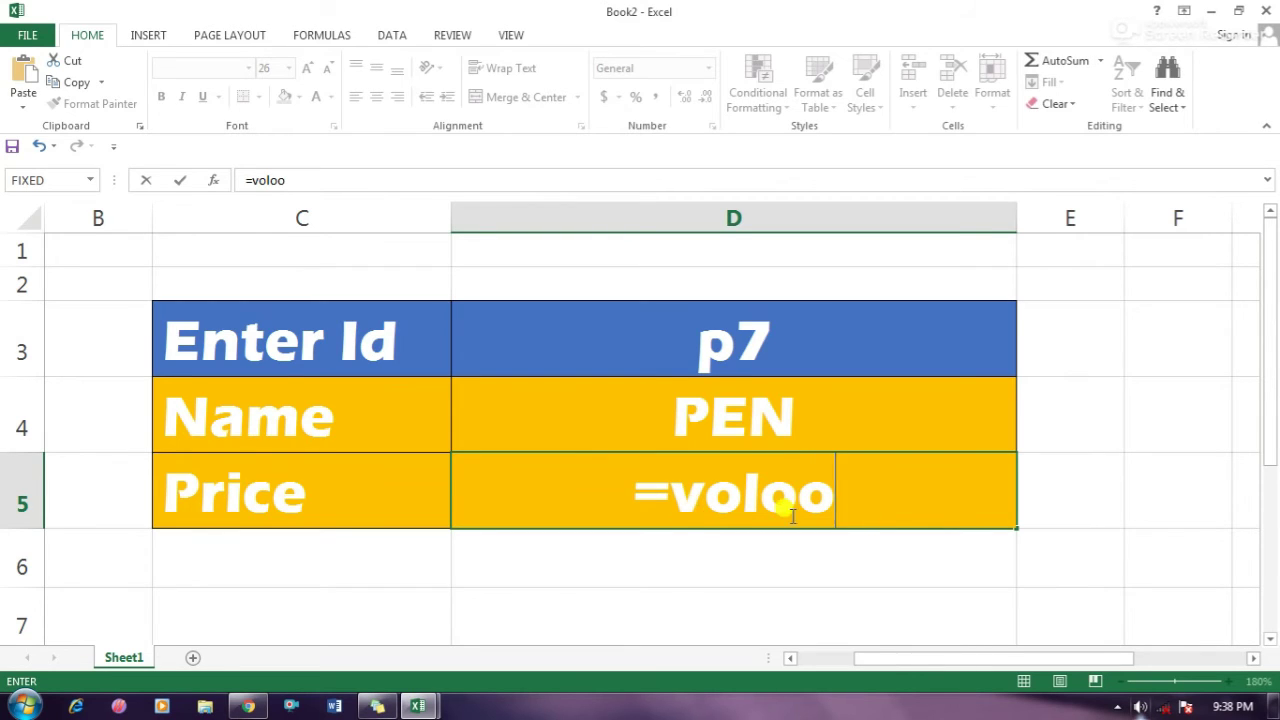
pyautogui.click(856, 503)
pyautogui.press('BackSpace')
pyautogui.press('BackSpace')
pyautogui.press('BackSpace')
pyautogui.press('BackSpace')
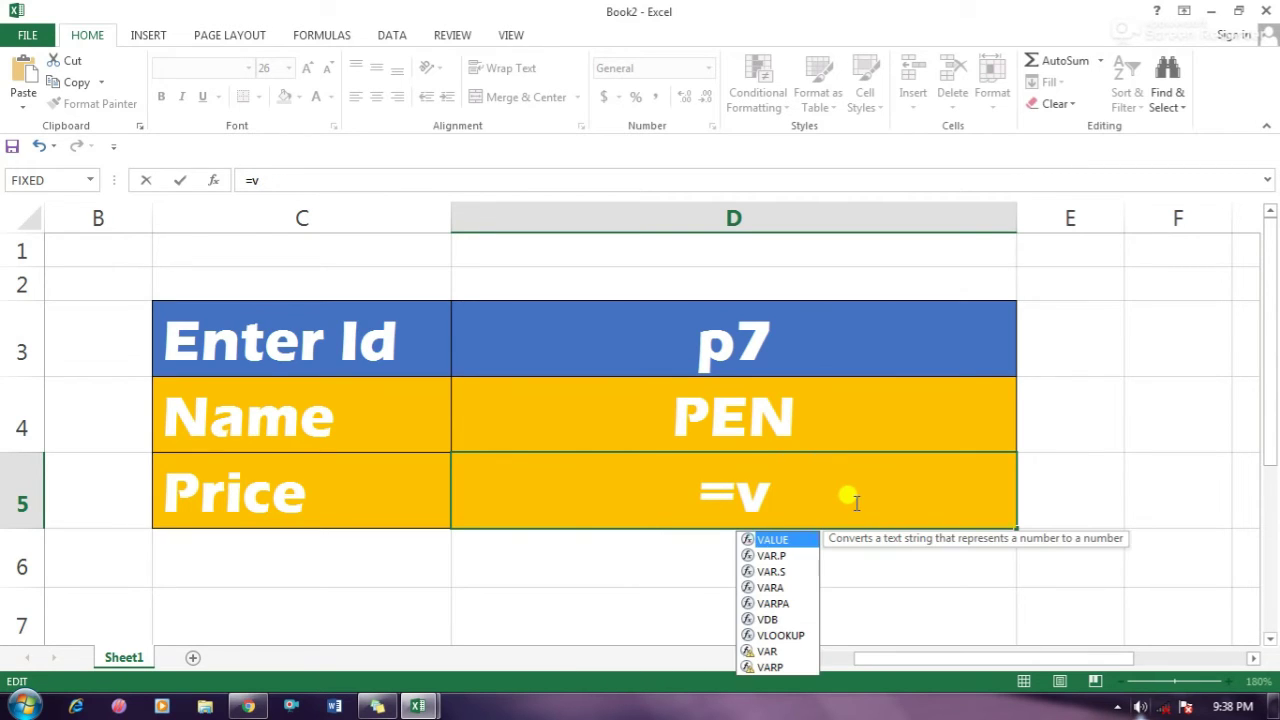
pyautogui.write('look')
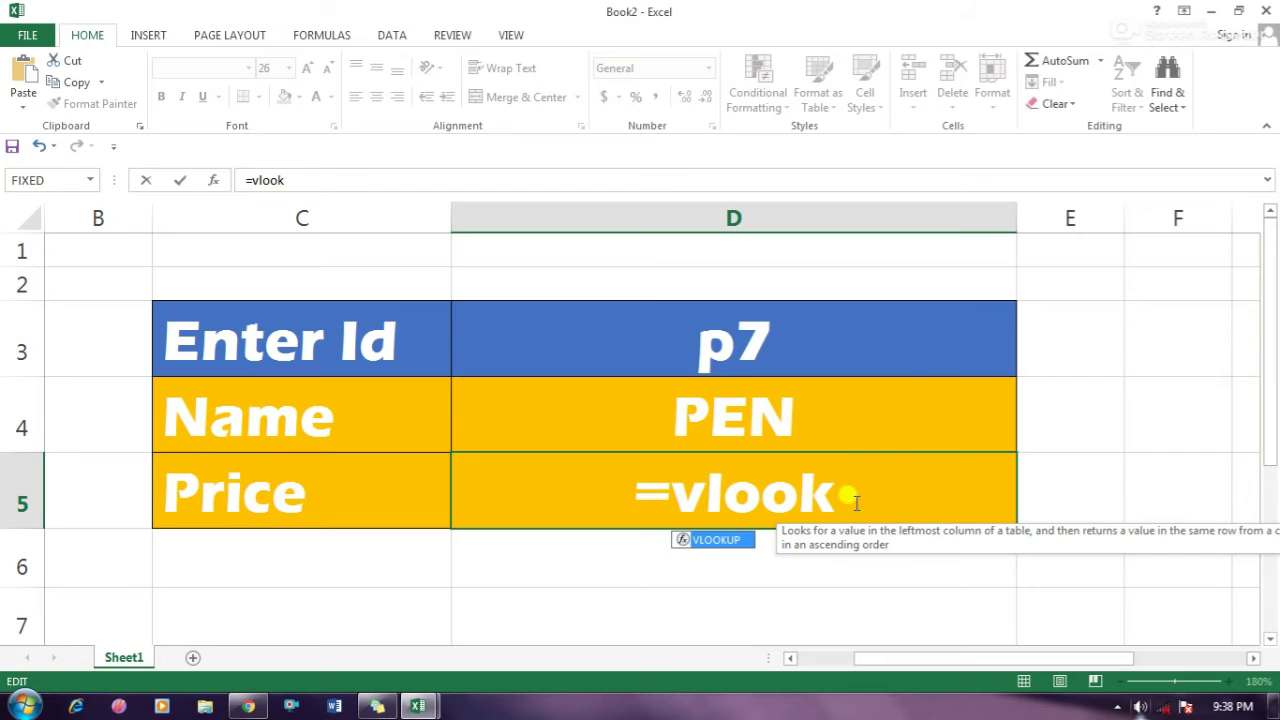
pyautogui.write('up(')
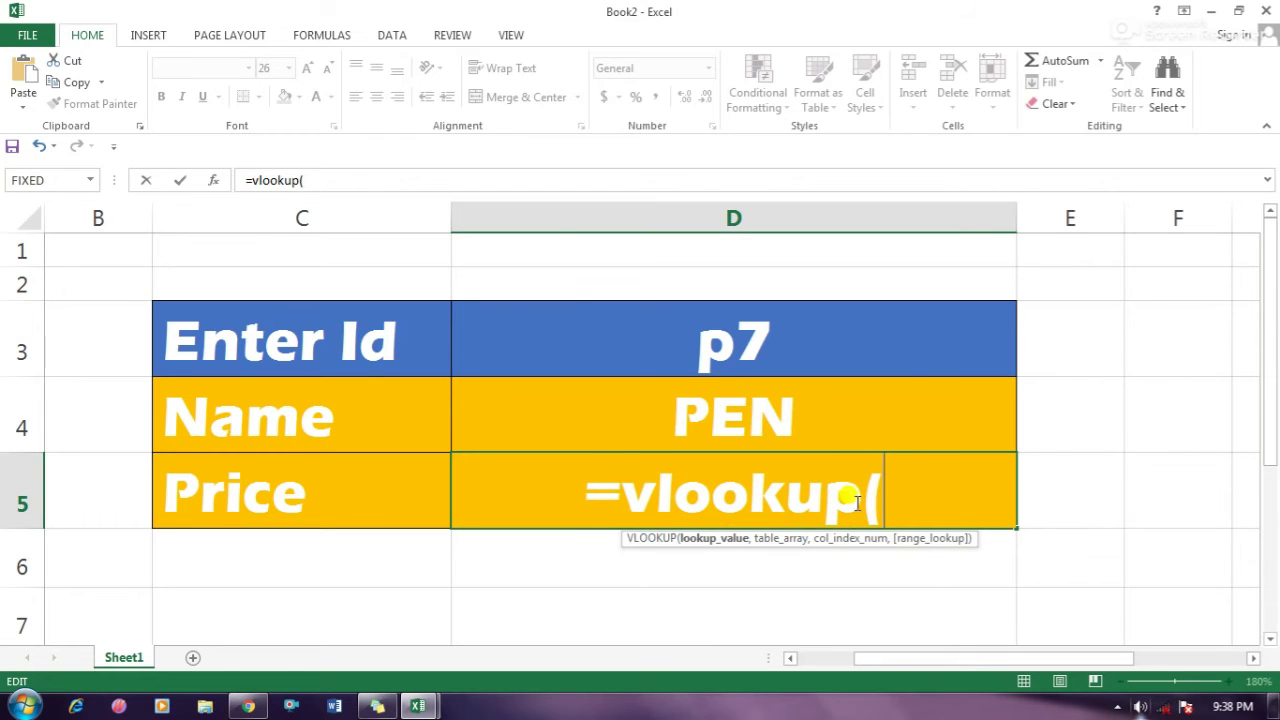
pyautogui.click(753, 336)
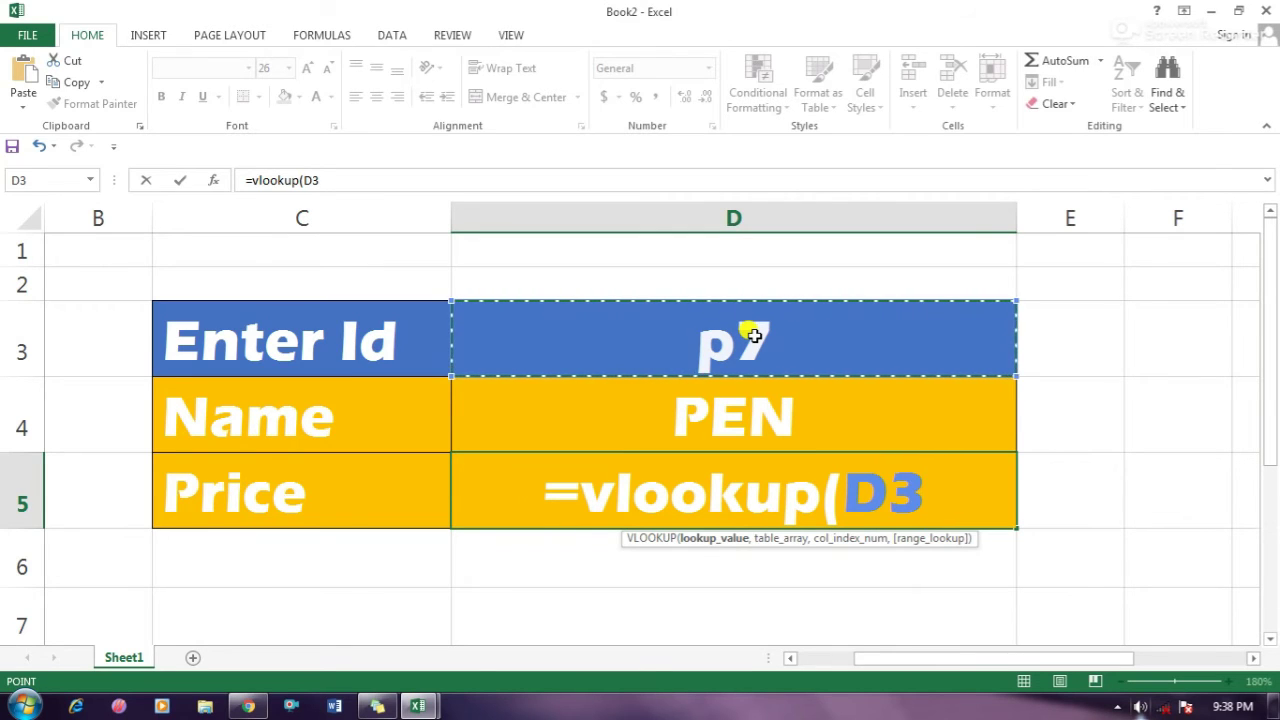
# Add the whole Book1 table, A1:C8 with its headers, as the table array of the VLOOKUP in D5.
pyautogui.write(',')
pyautogui.click(418, 706)
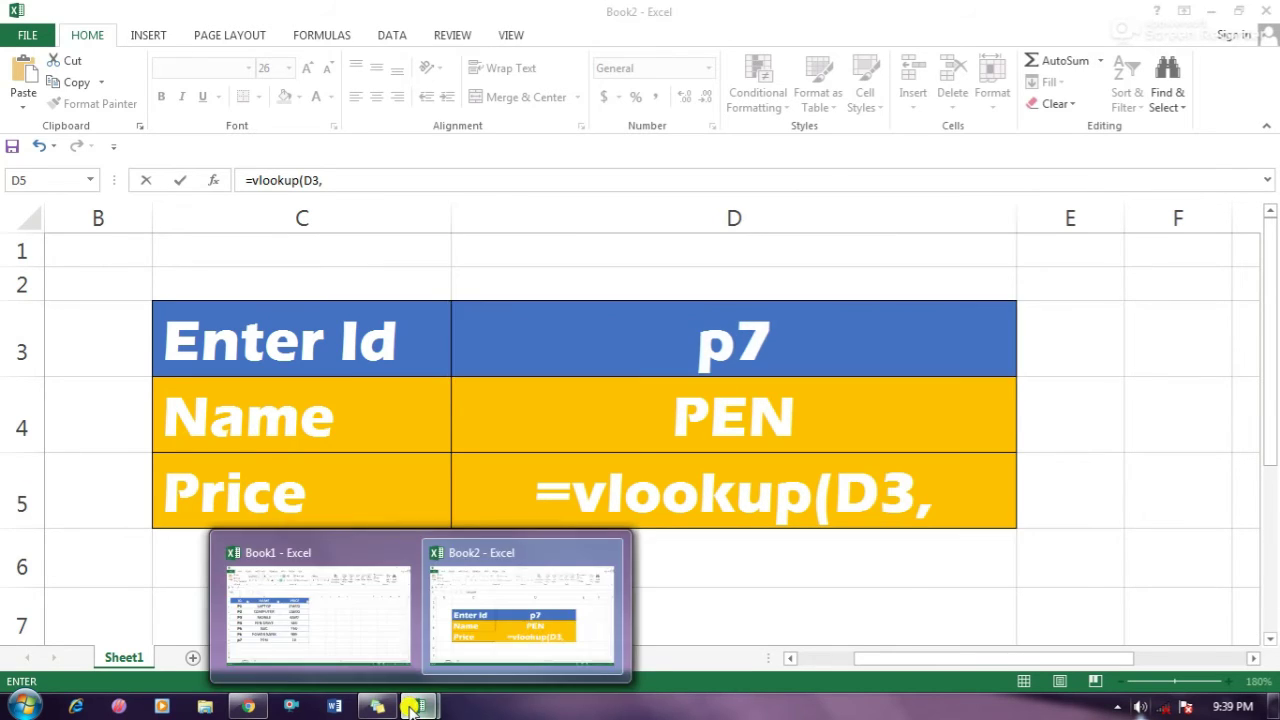
pyautogui.click(360, 678)
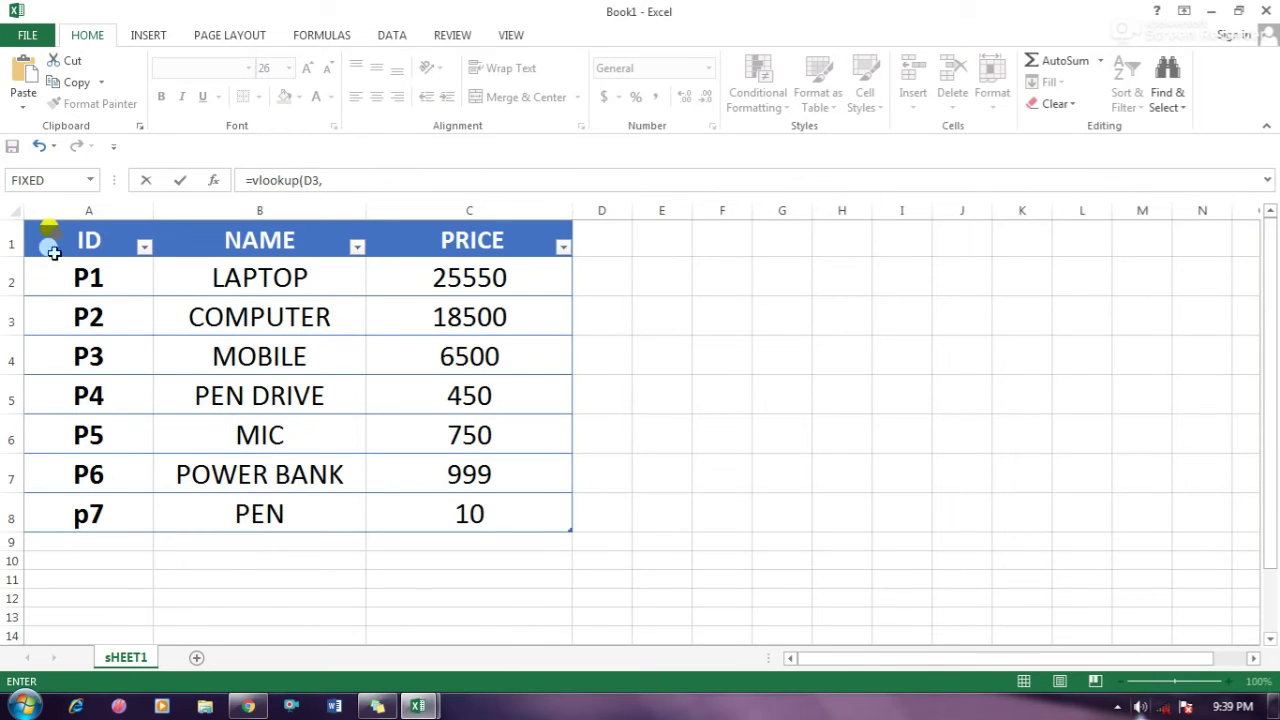
pyautogui.moveTo(54, 230); pyautogui.dragTo(494, 516)
pyautogui.write(',')
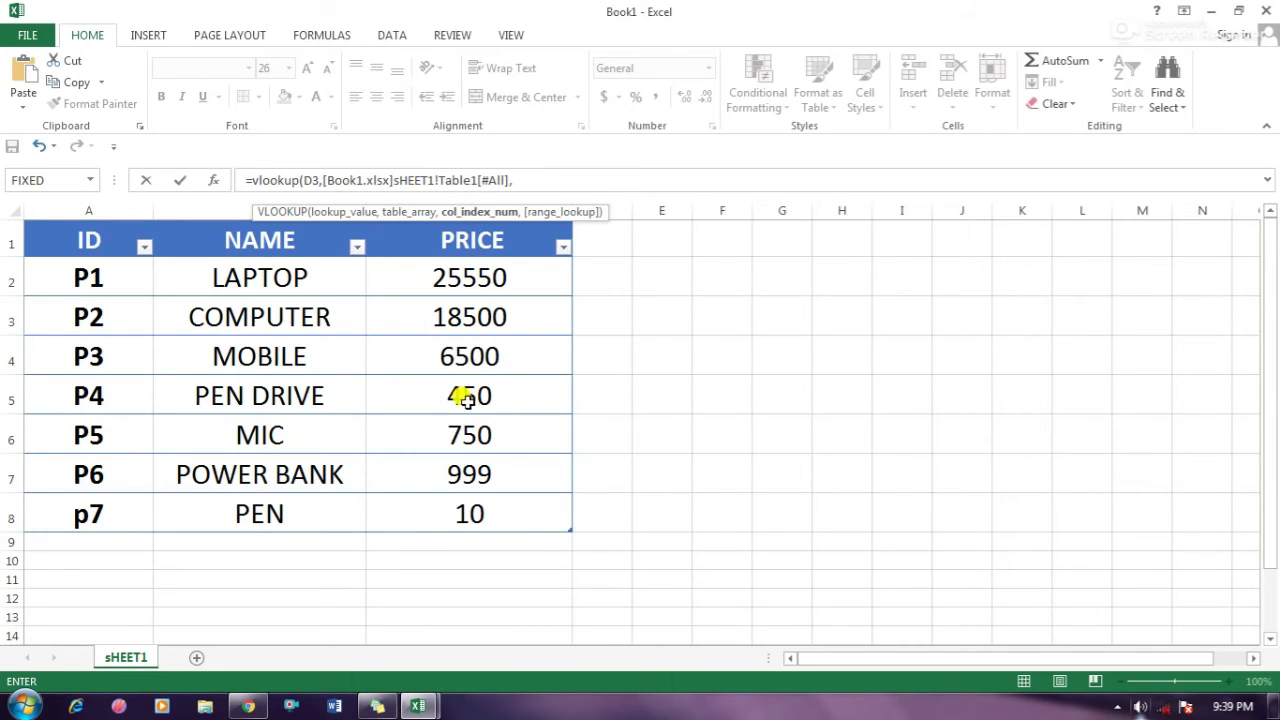
# Complete the D5 VLOOKUP with column index 3 and range lookup 0, and review the entered formula.
pyautogui.write('3,0')
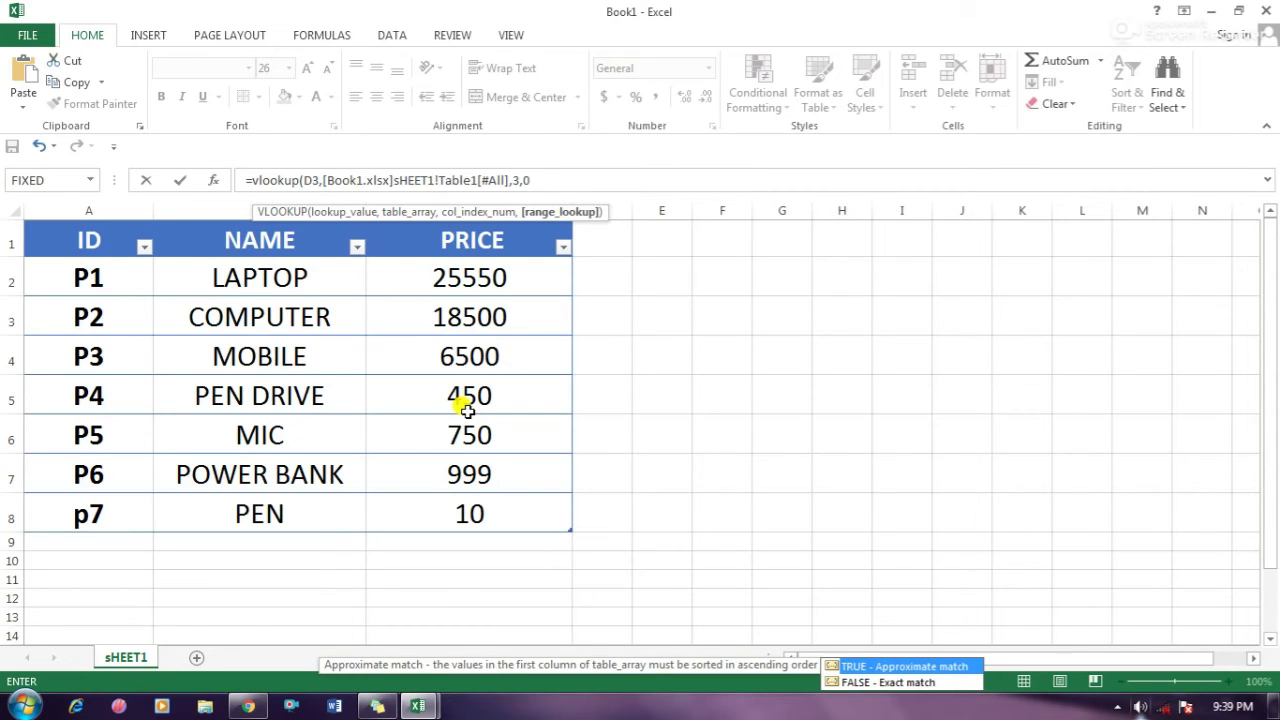
pyautogui.write(')')
pyautogui.hotkey('ctrl', 'Tab')
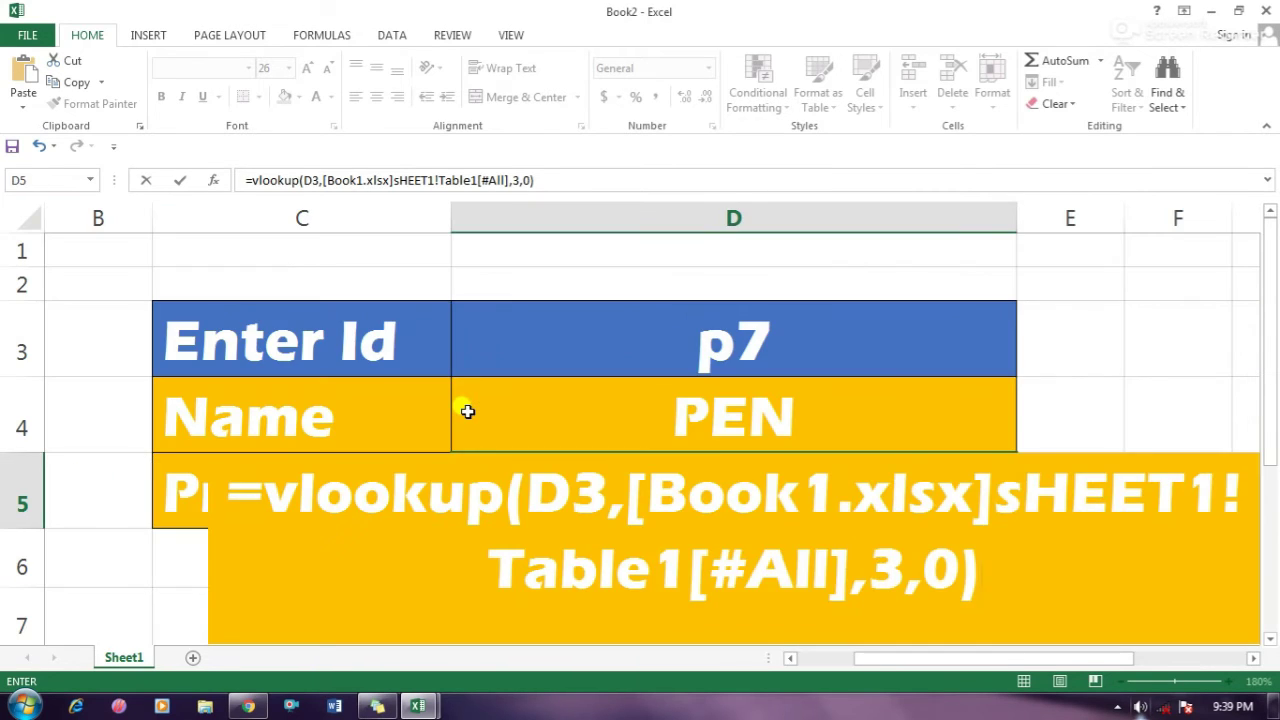
pyautogui.press('Return')
pyautogui.click(608, 630)
pyautogui.click(745, 495)
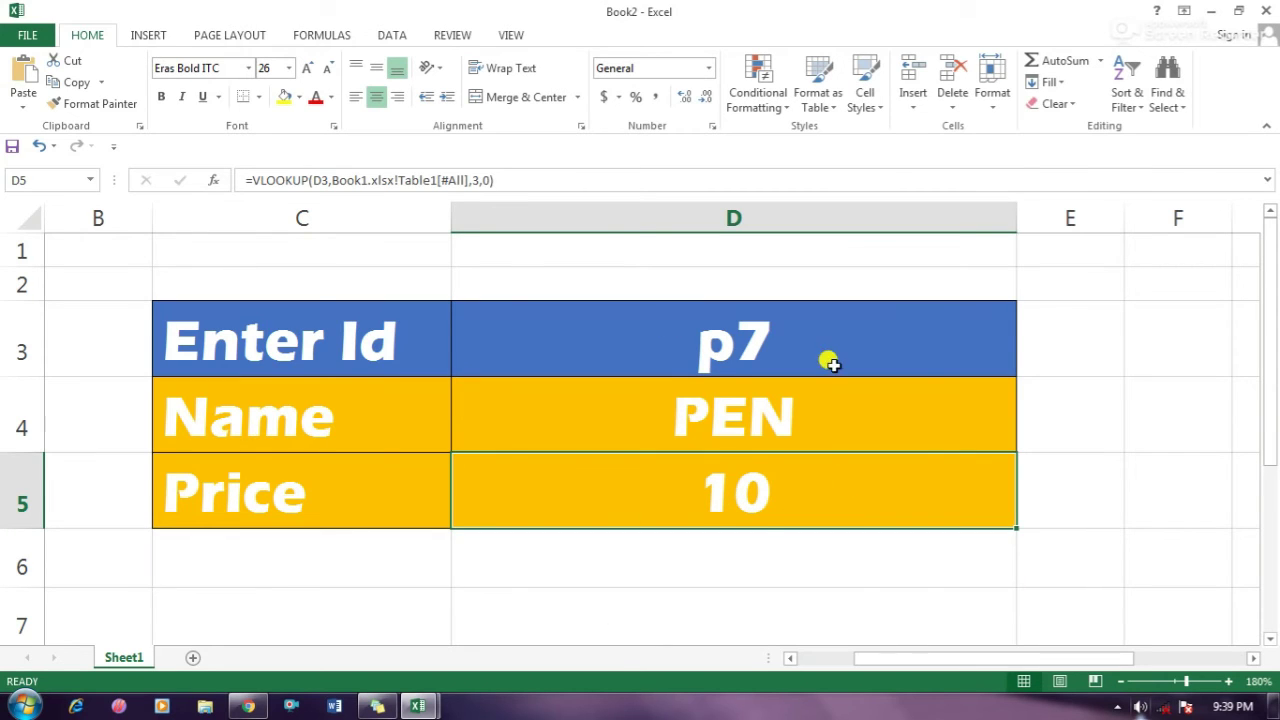
# Look over the product table in Book1, and set the Enter Id cell D3 in Book2 to p1.
pyautogui.click(418, 707)
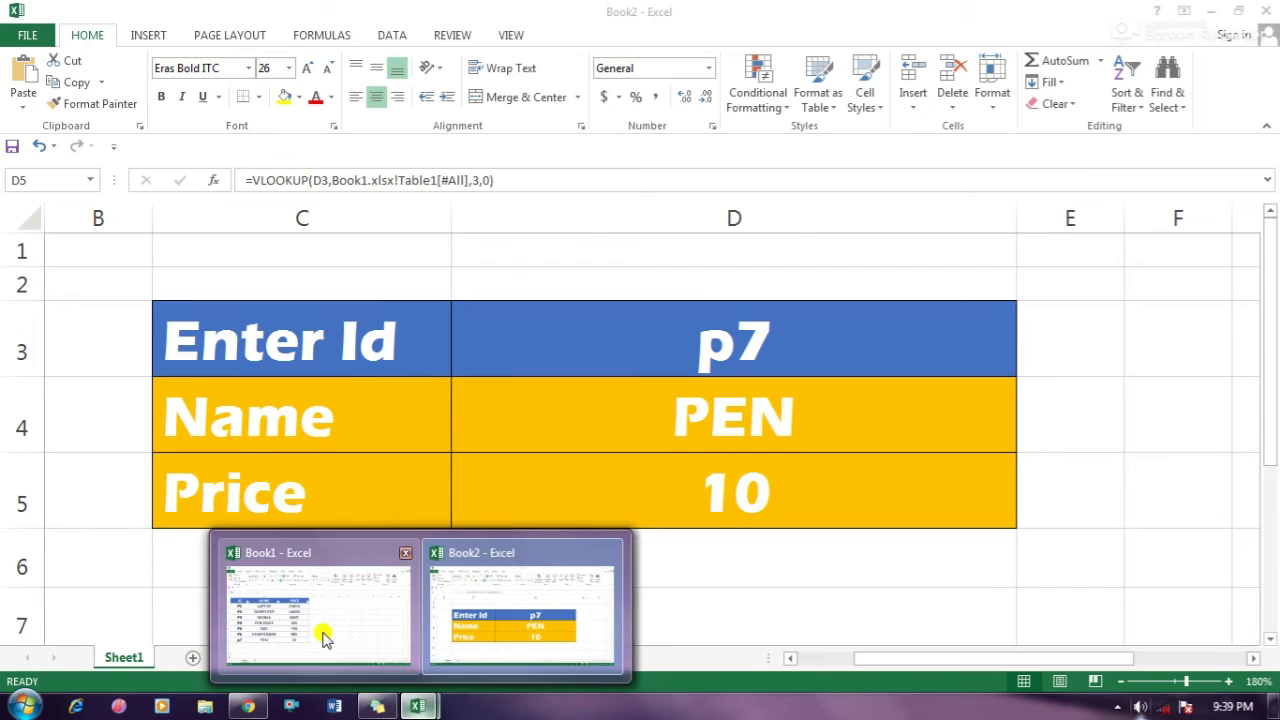
pyautogui.click(320, 600)
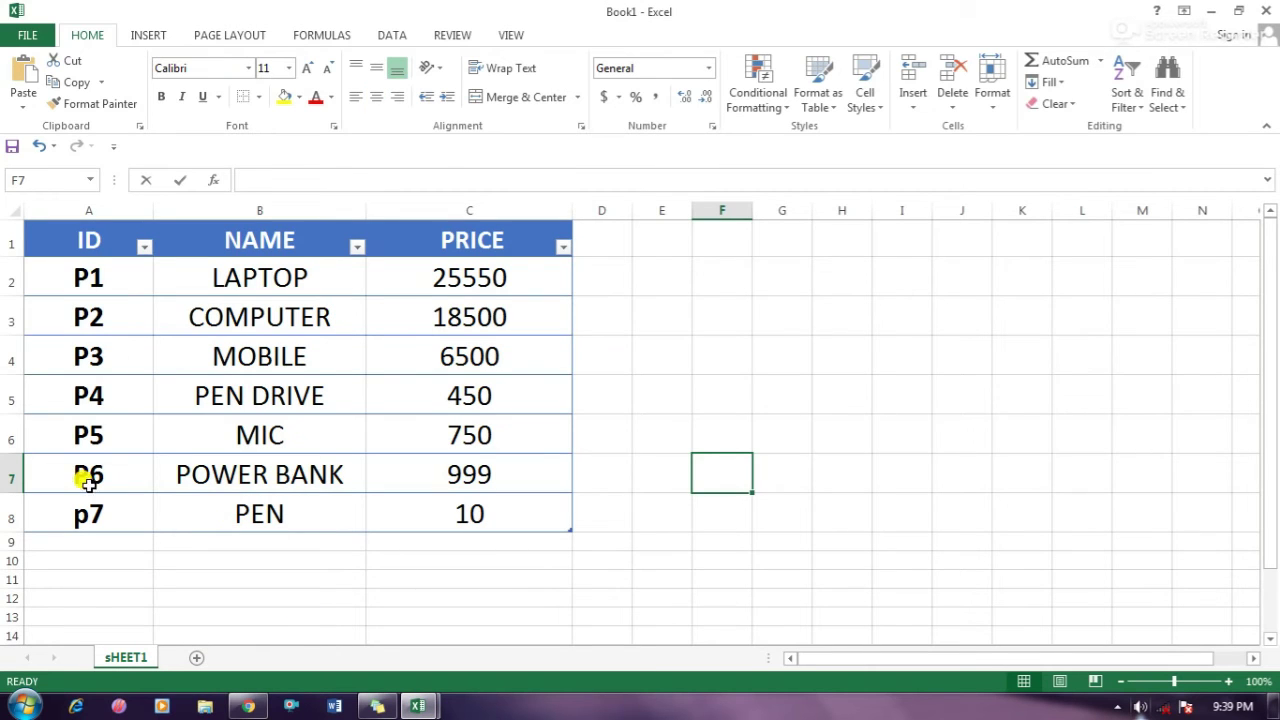
pyautogui.click(418, 705)
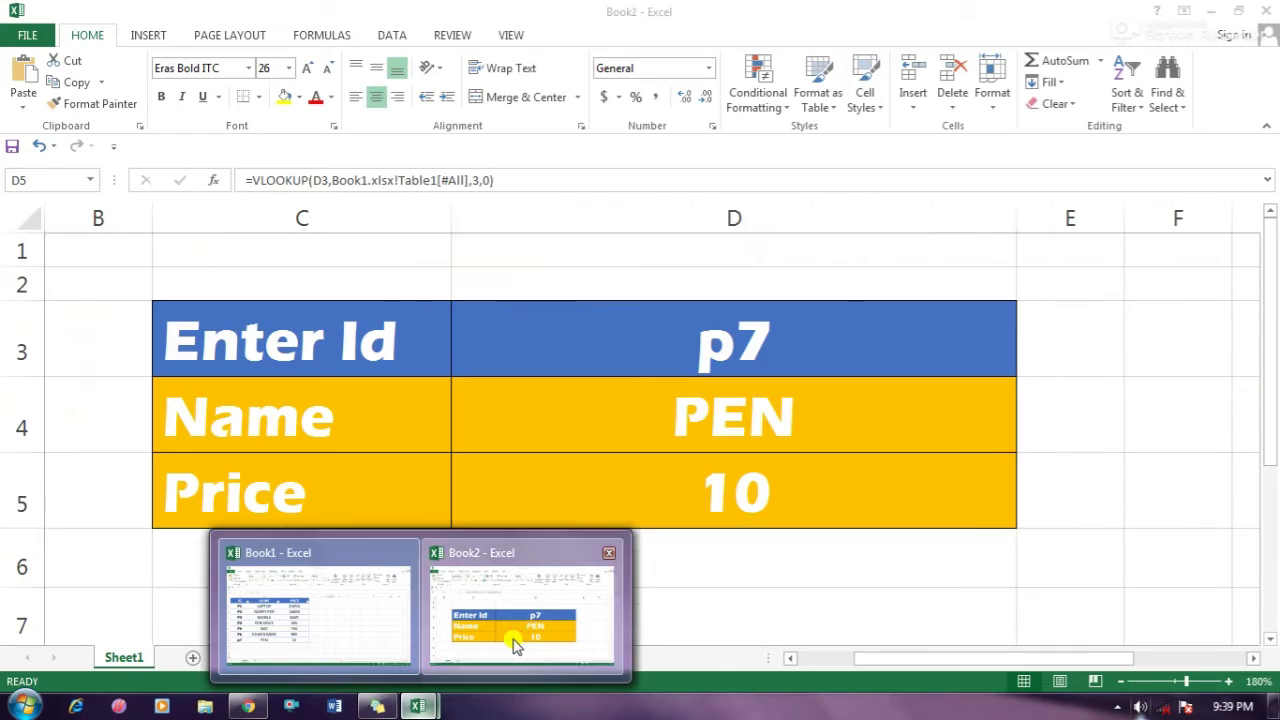
pyautogui.click(513, 645)
pyautogui.click(765, 336)
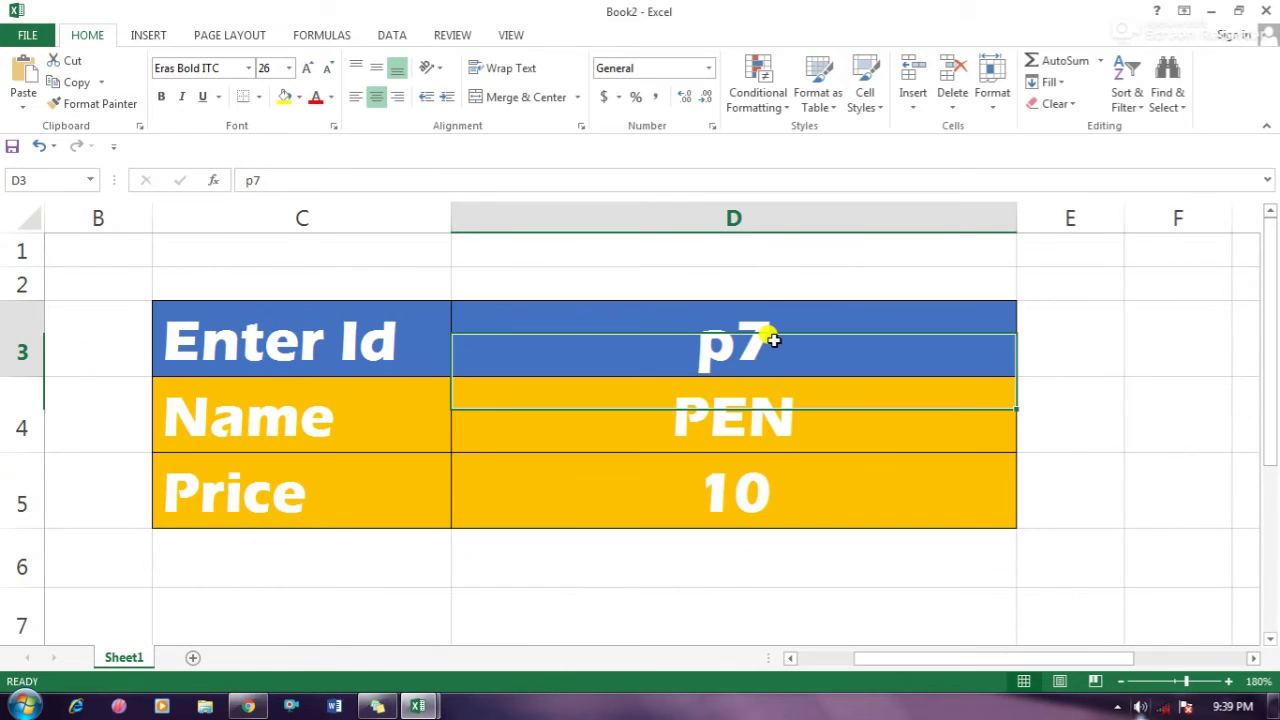
pyautogui.write('p1')
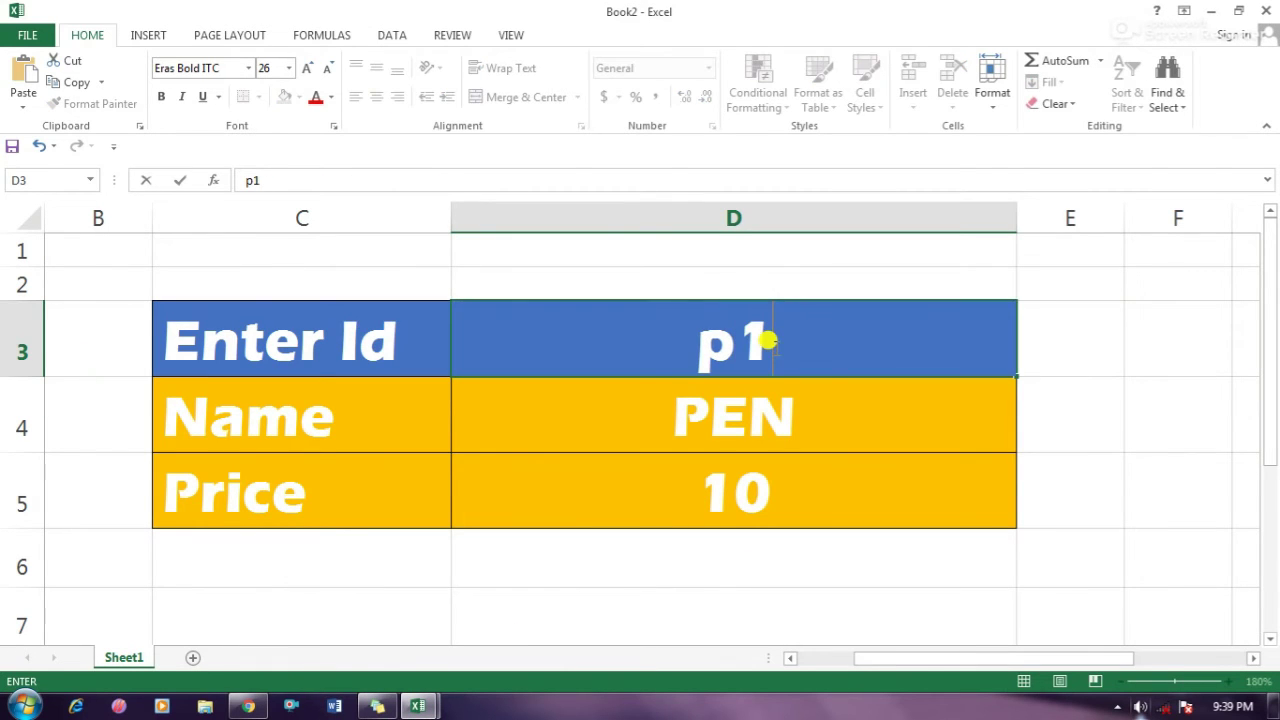
pyautogui.press('Return')
pyautogui.click(886, 577)
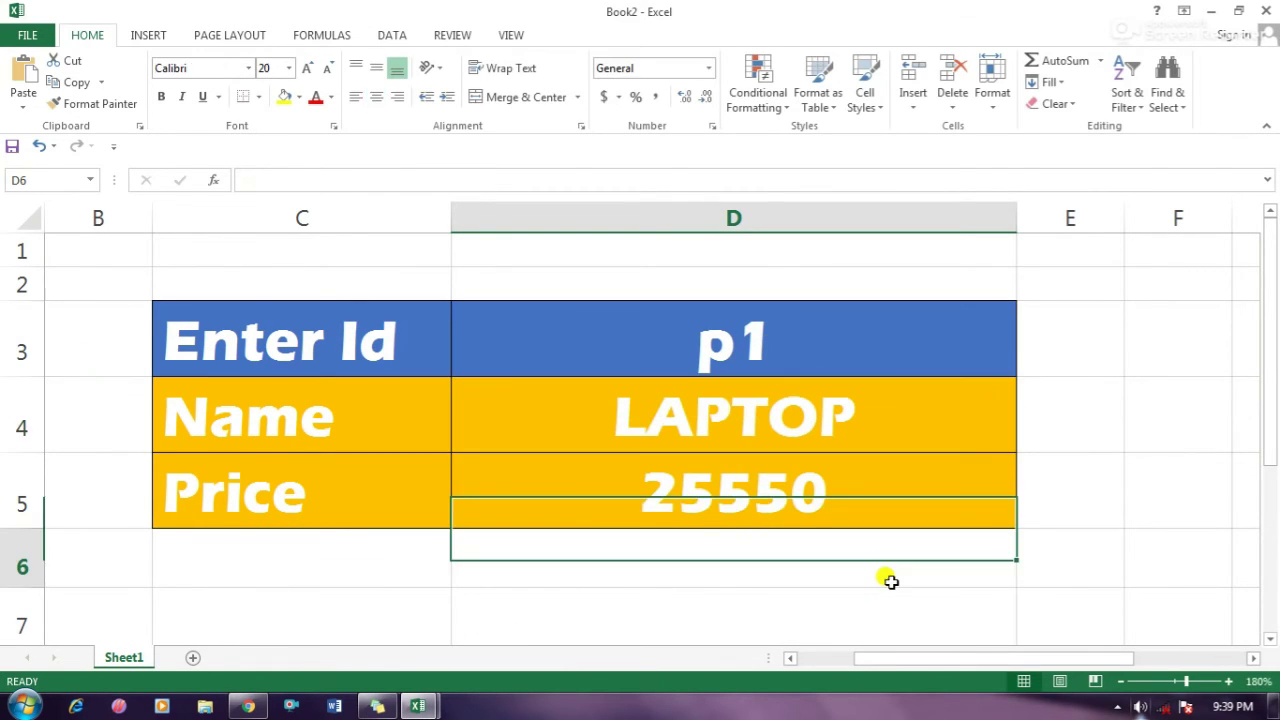
# Change the Enter Id value in D3 of Book2 to p7.
pyautogui.click(775, 353)
pyautogui.doubleClick(771, 349)
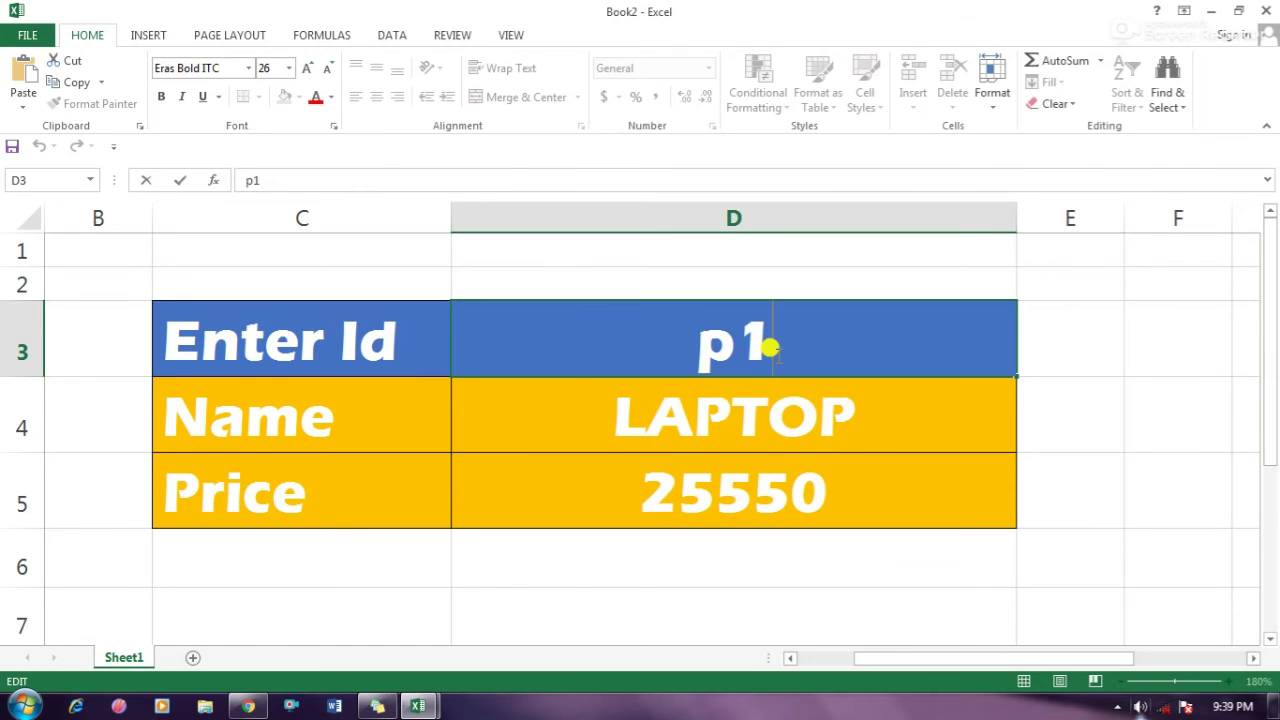
pyautogui.press('BackSpace')
pyautogui.write('7')
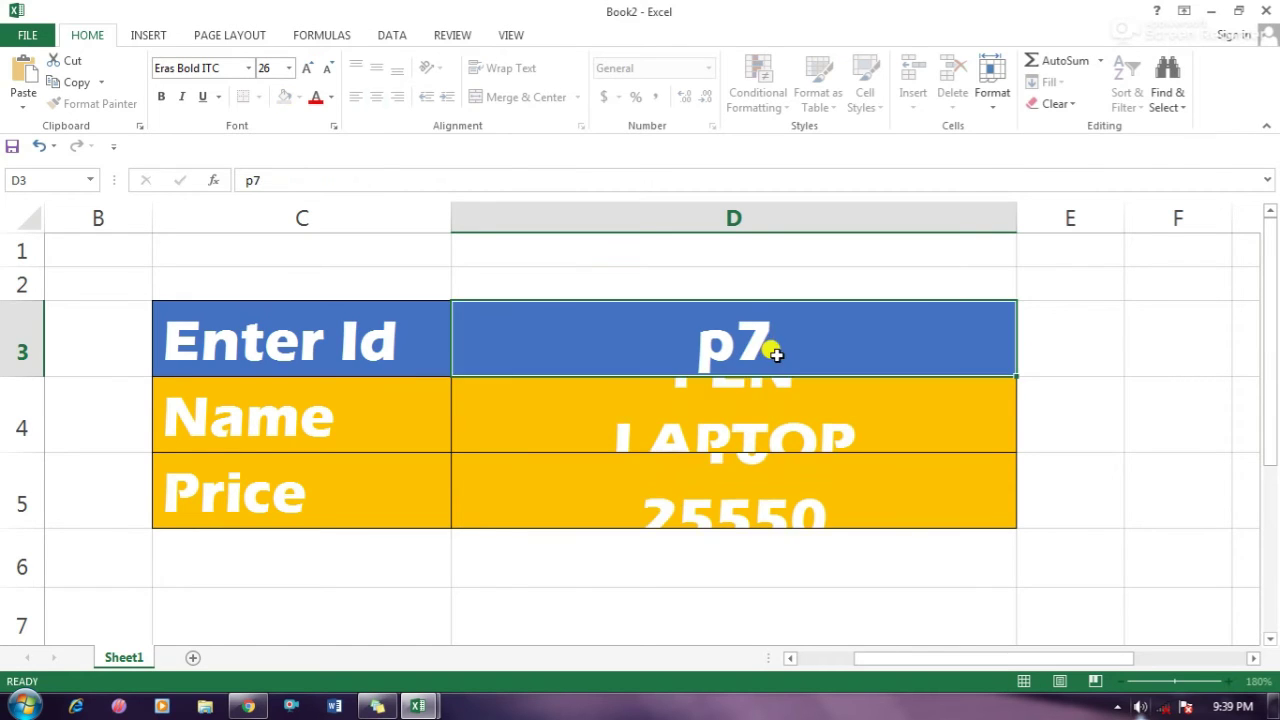
pyautogui.press('Return')
pyautogui.click(894, 547)
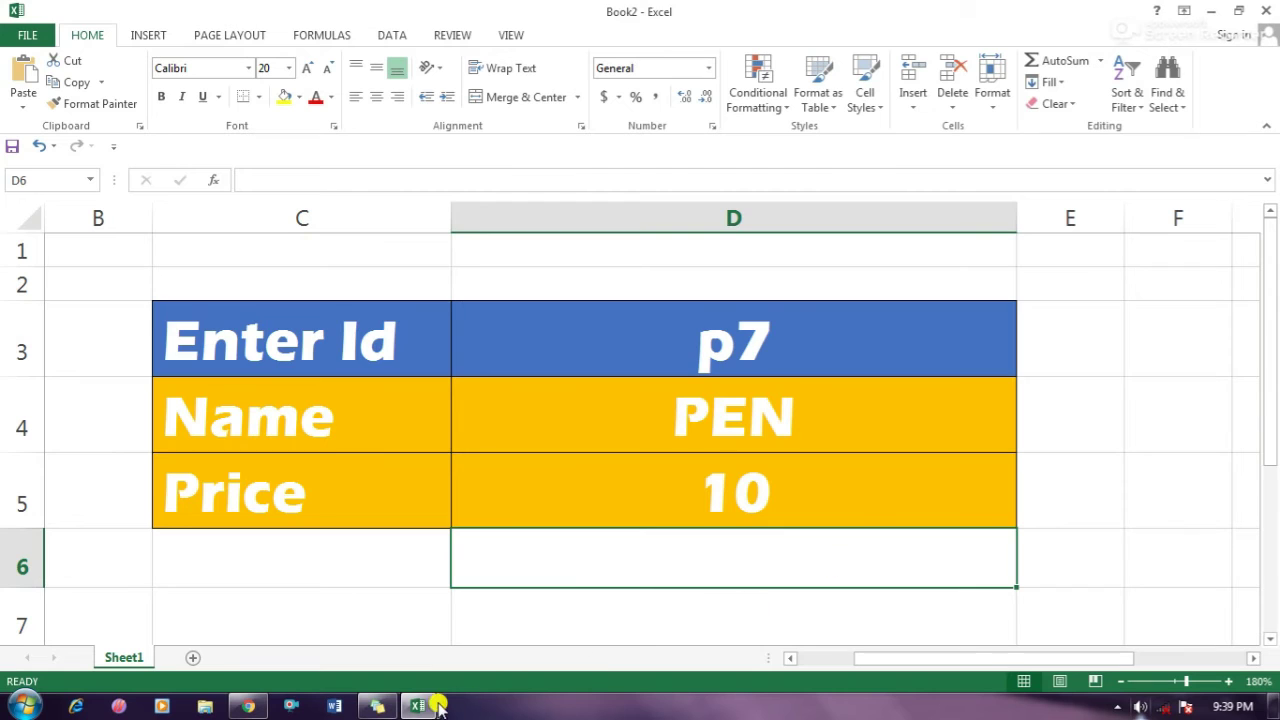
# Add a product row below the Book1 table in row 9 with ID p8, name BOOK and price 540.
pyautogui.moveTo(420, 705)
pyautogui.click(330, 638)
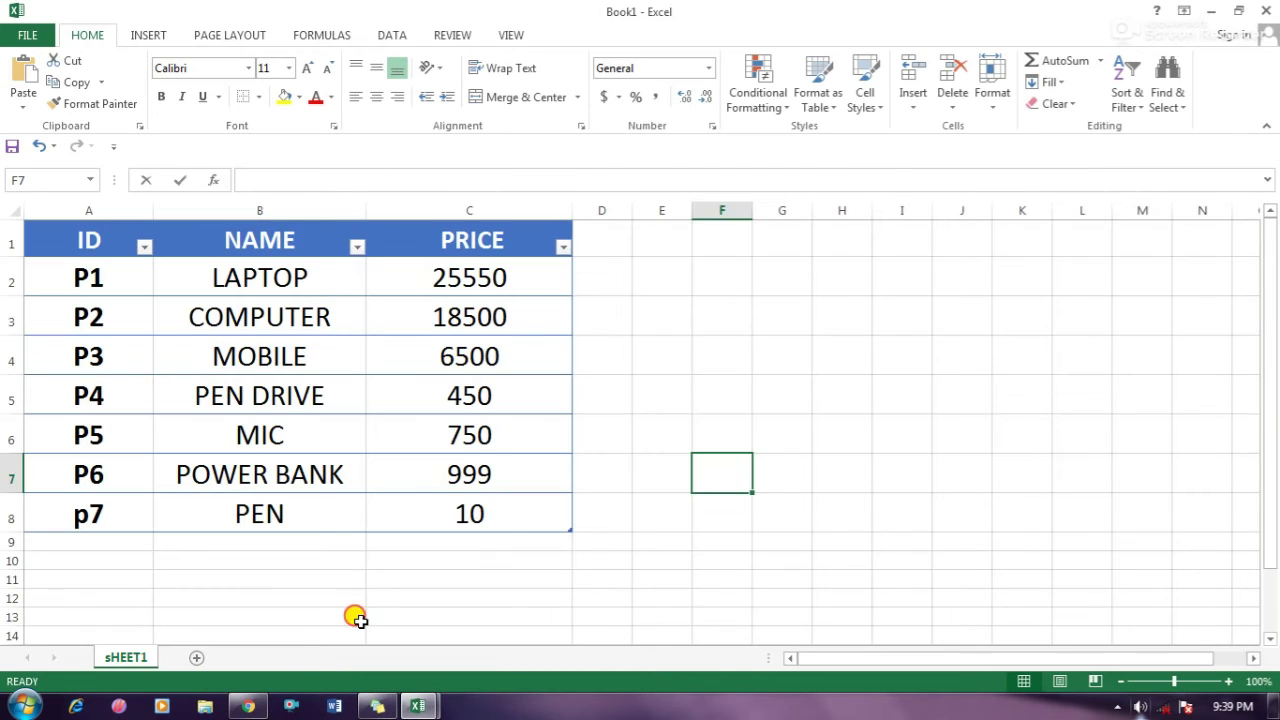
pyautogui.click(352, 612)
pyautogui.doubleClick(88, 540)
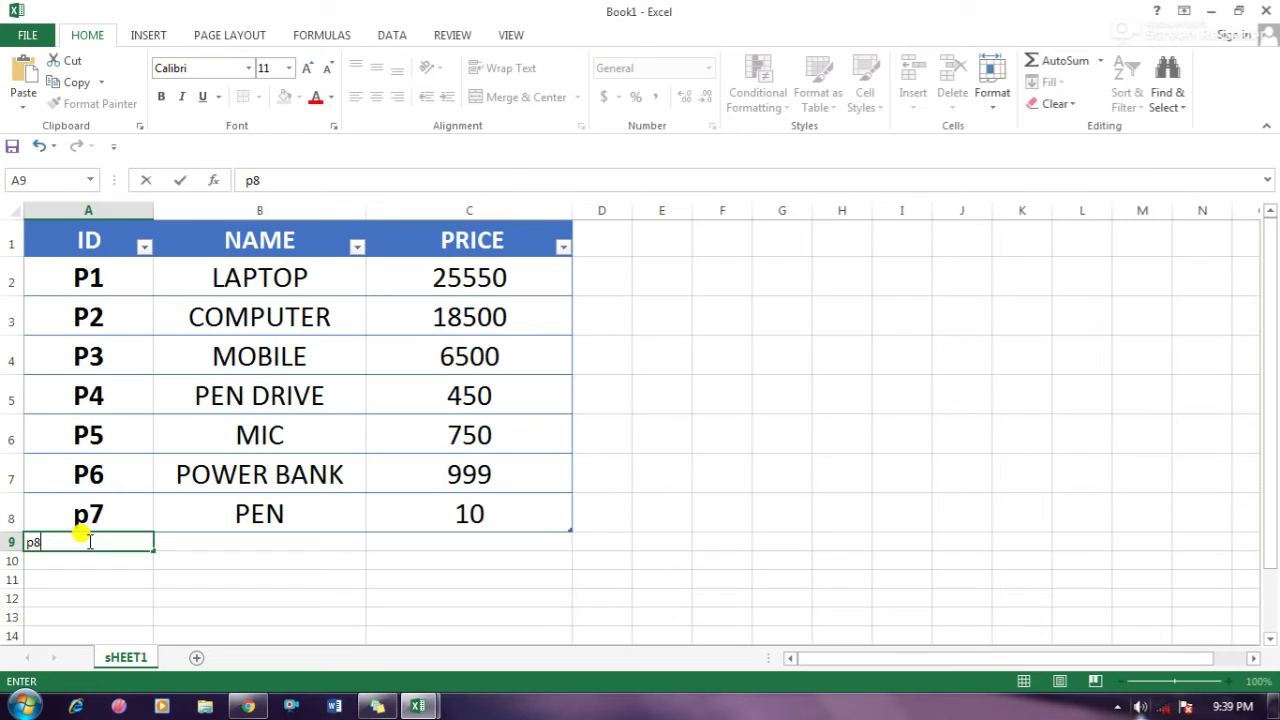
pyautogui.write('p8')
pyautogui.press('Tab')
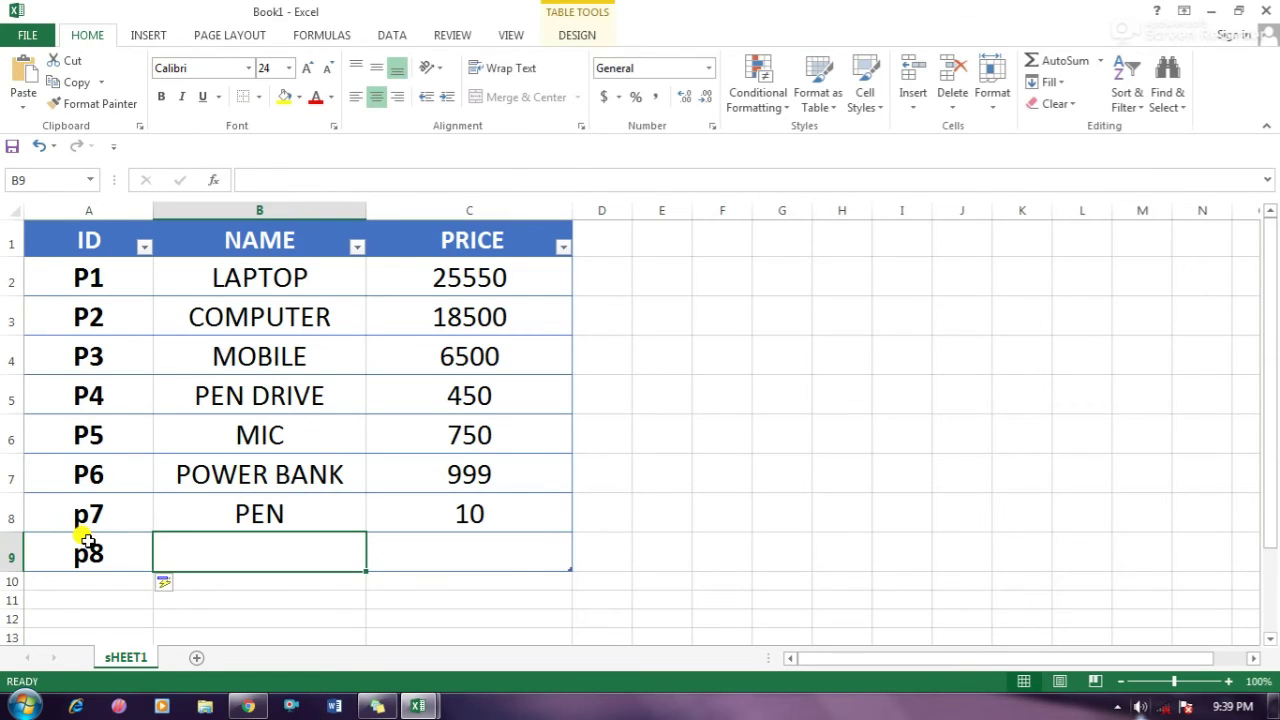
pyautogui.write('b')
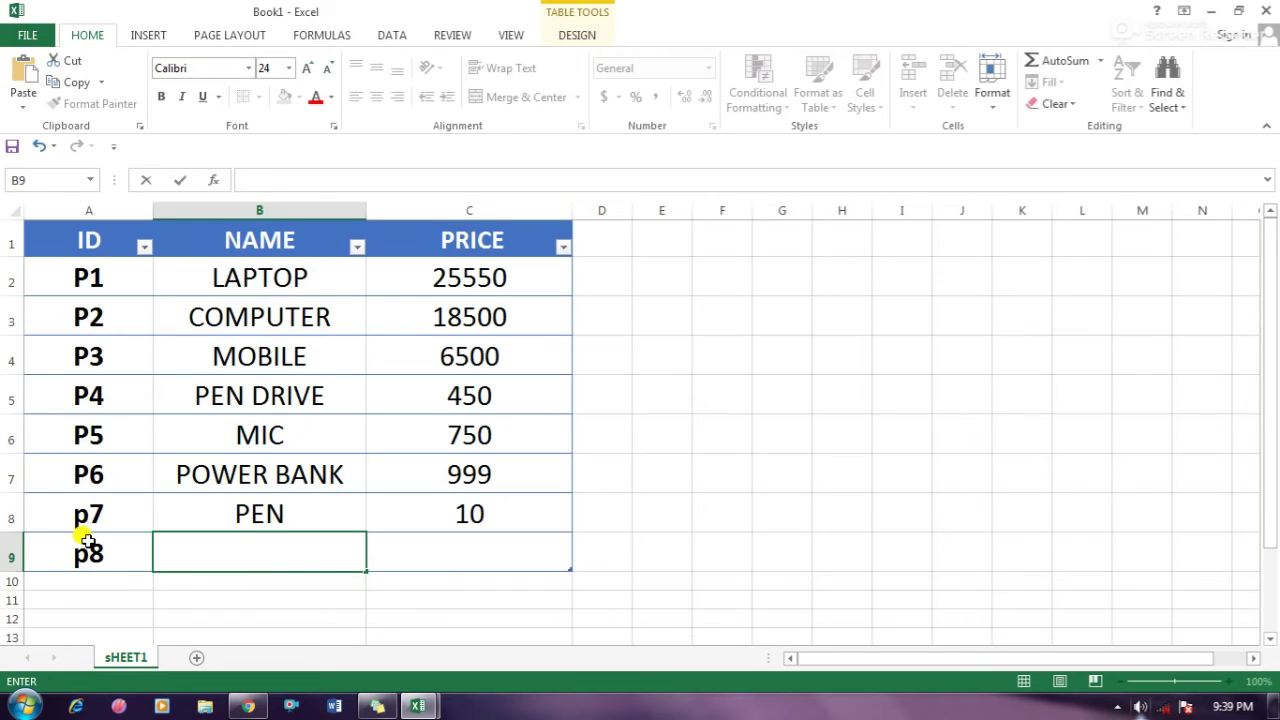
pyautogui.write('BOOK')
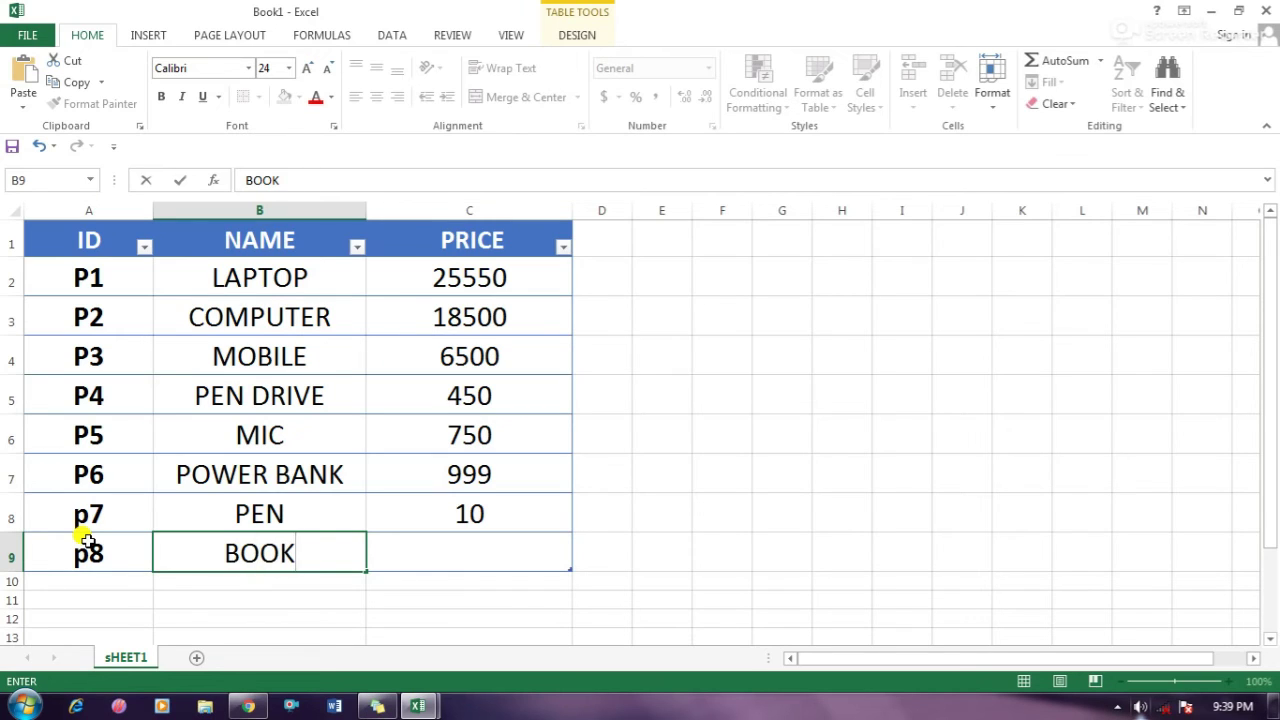
pyautogui.press('Tab')
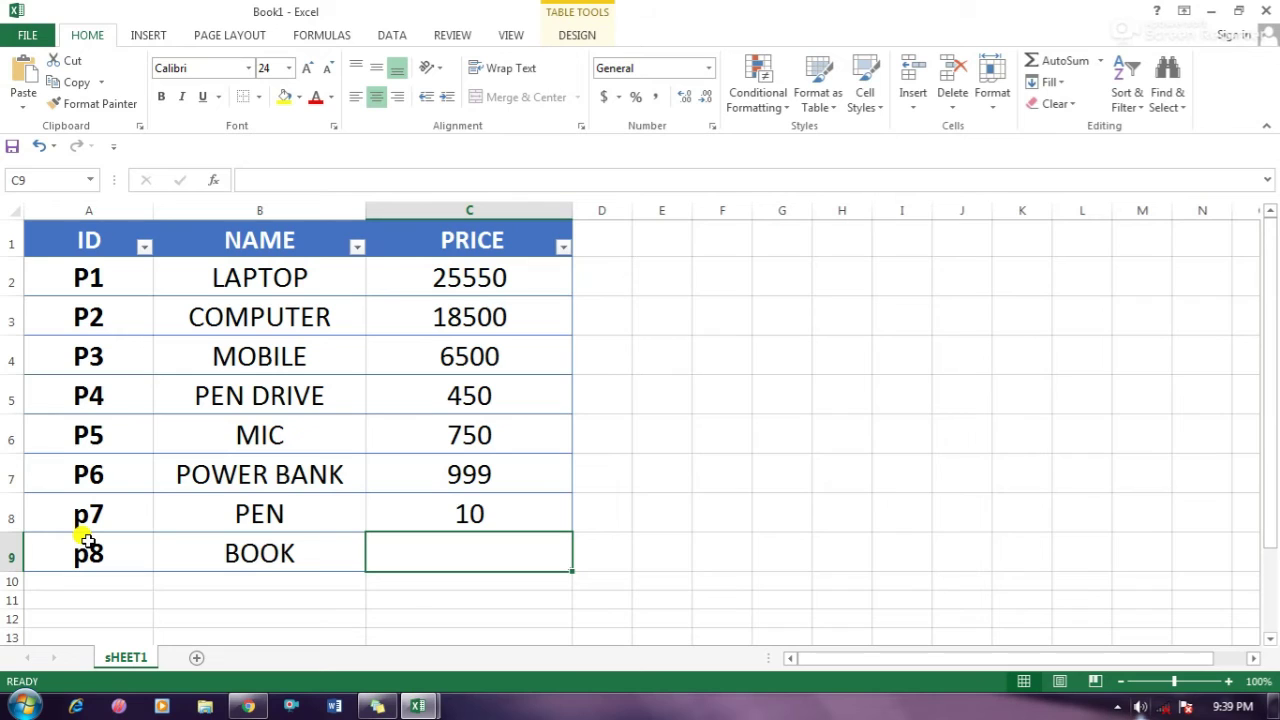
pyautogui.write('540')
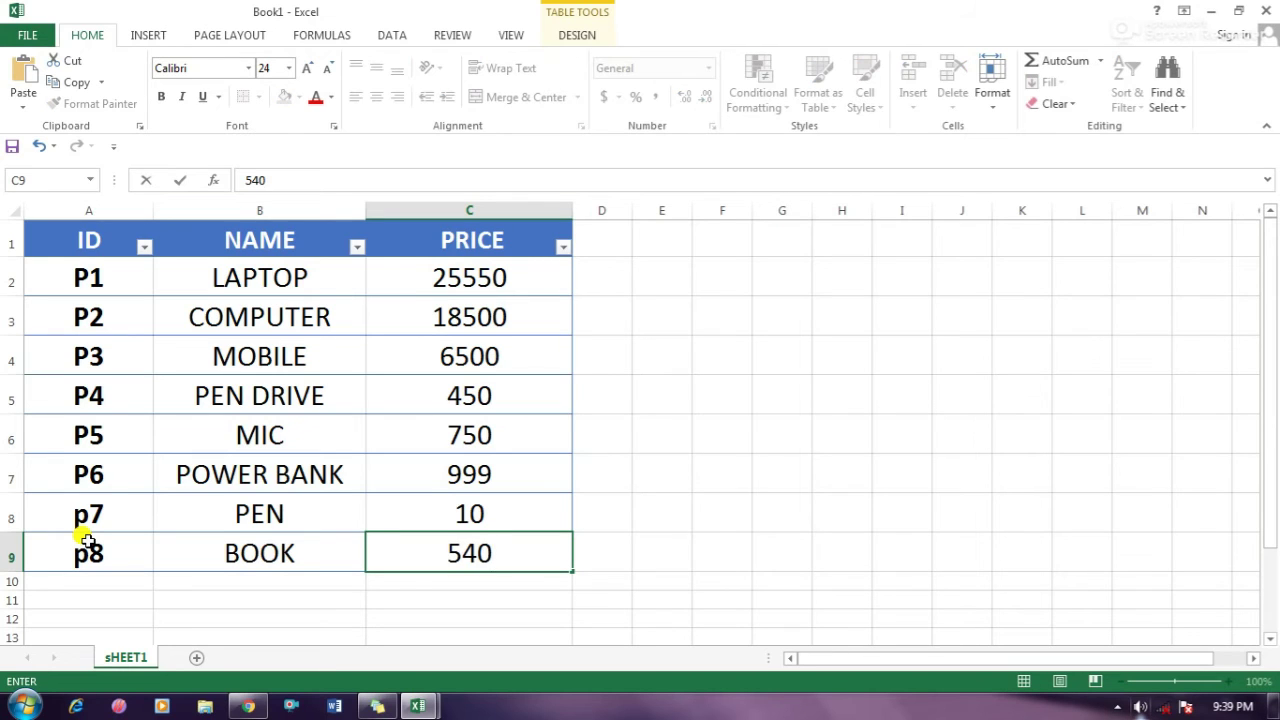
pyautogui.press('Return')
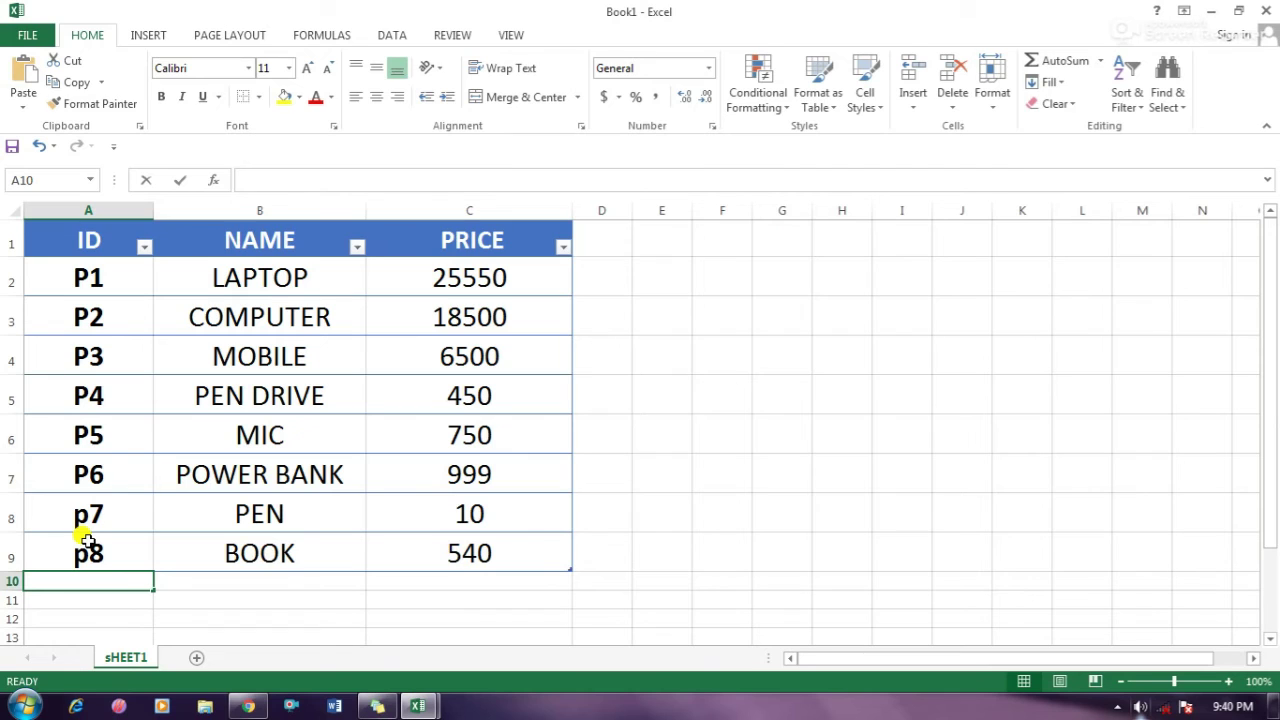
# Add a product in row 10 of the Book1 table with ID P9, name MEDICINE and price 230.
pyautogui.write('P9')
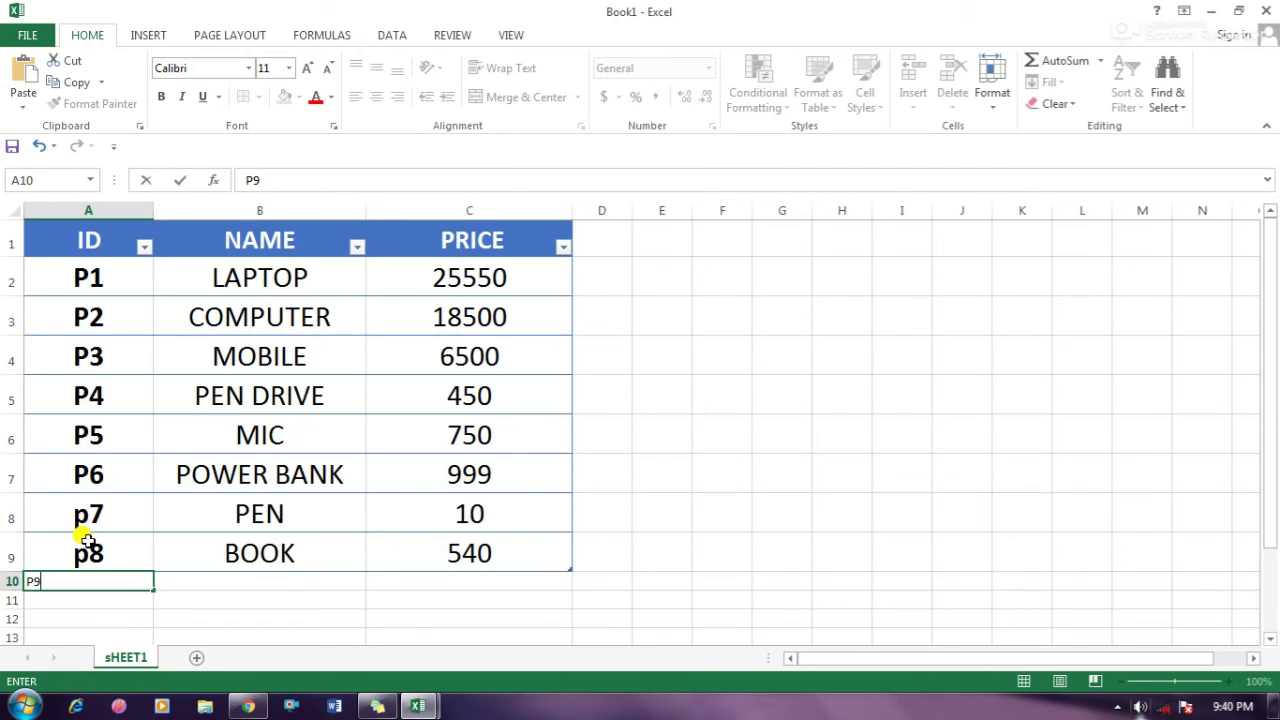
pyautogui.press('Tab')
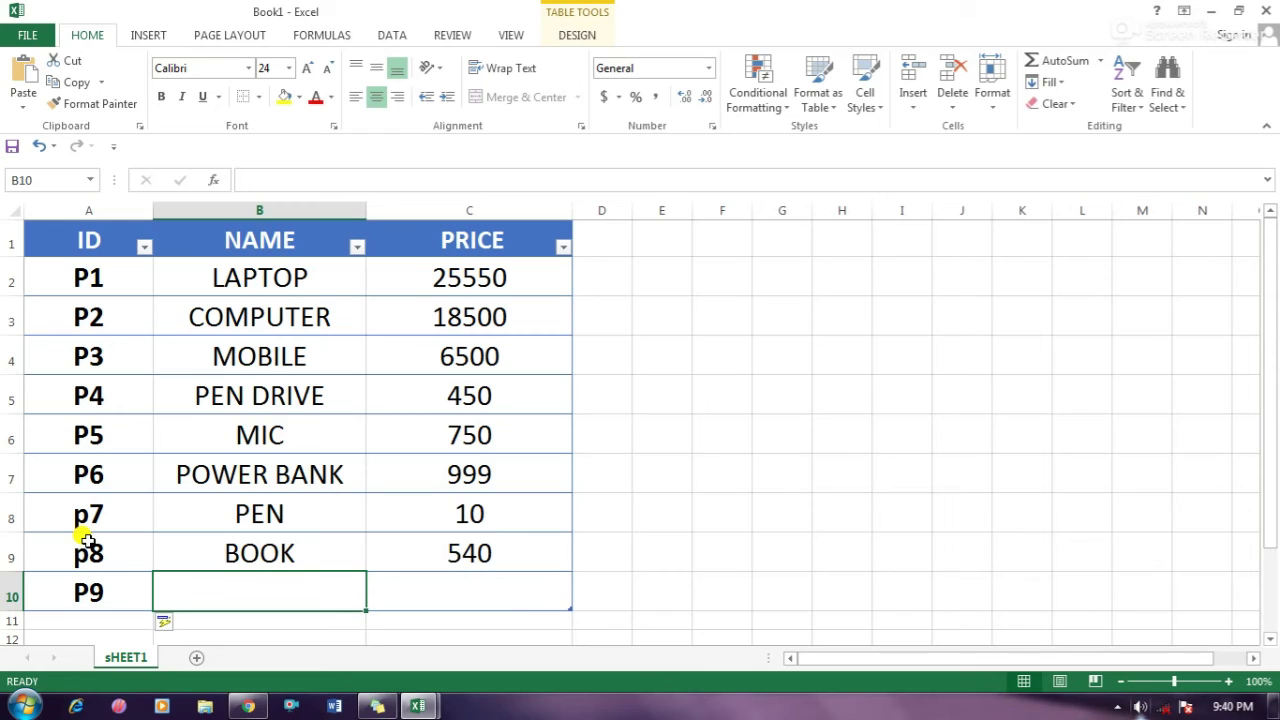
pyautogui.write('MEDICINE')
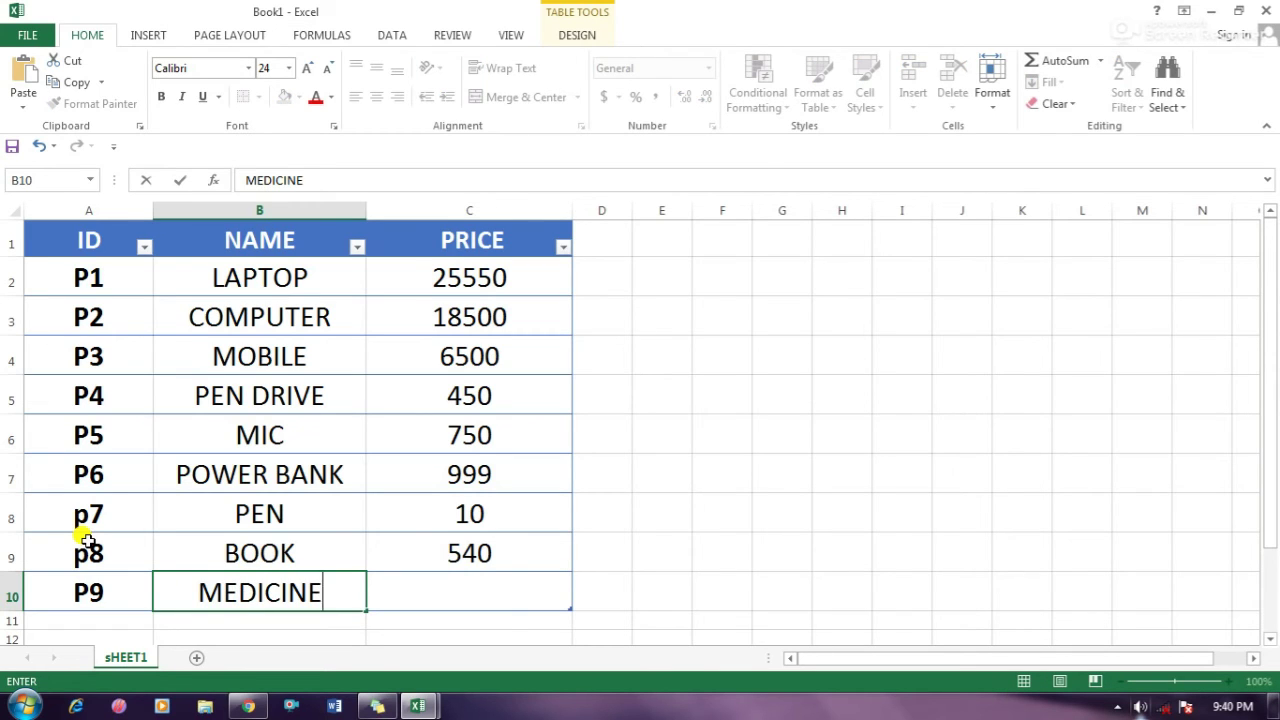
pyautogui.press('Tab')
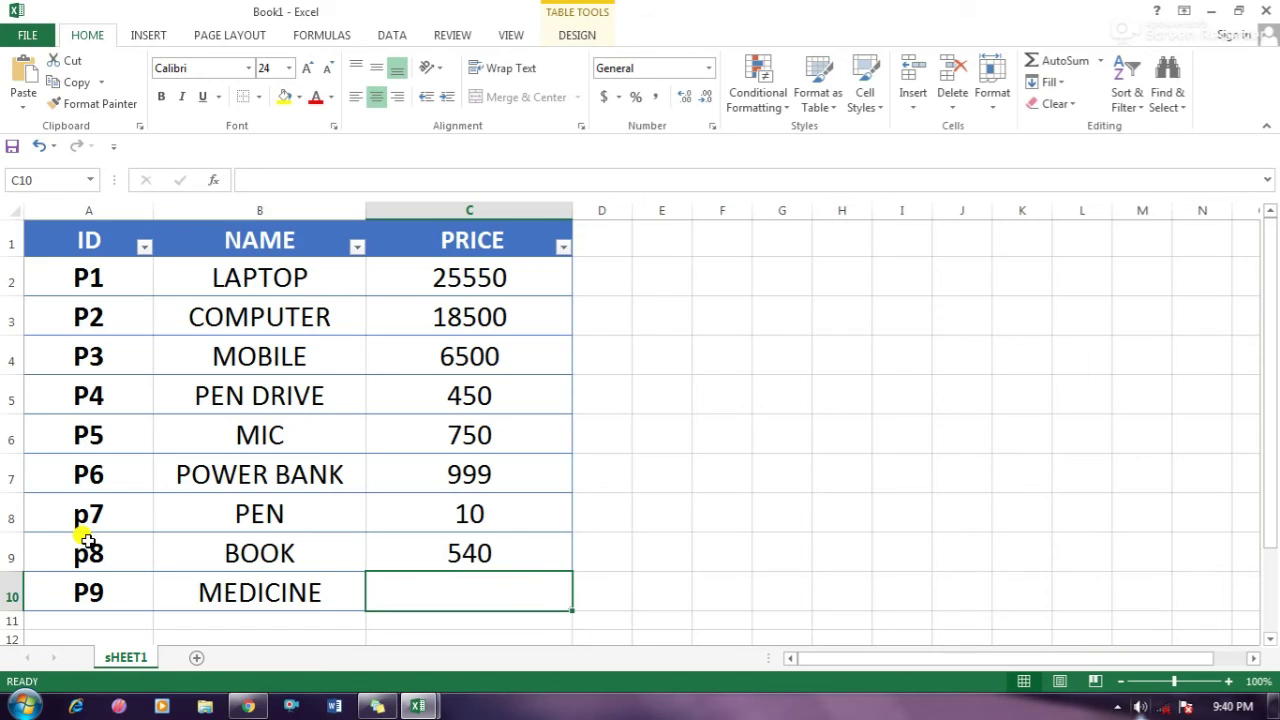
pyautogui.write('230')
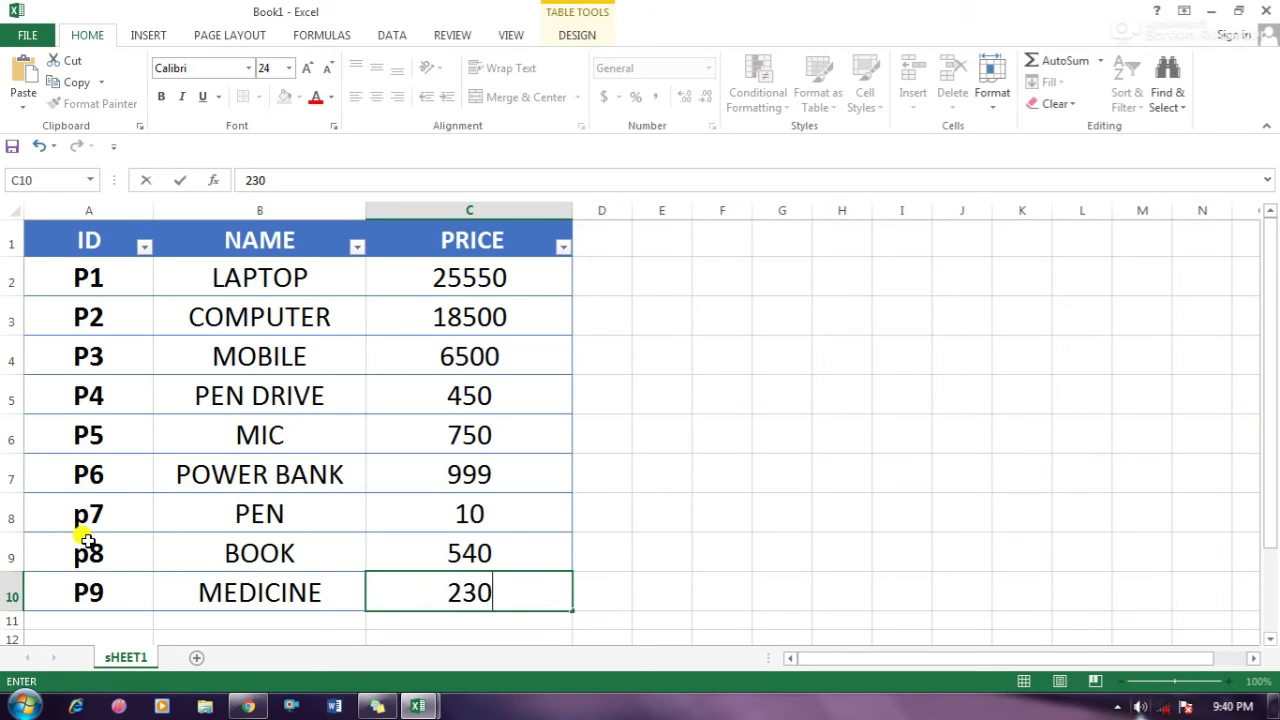
pyautogui.click(706, 553)
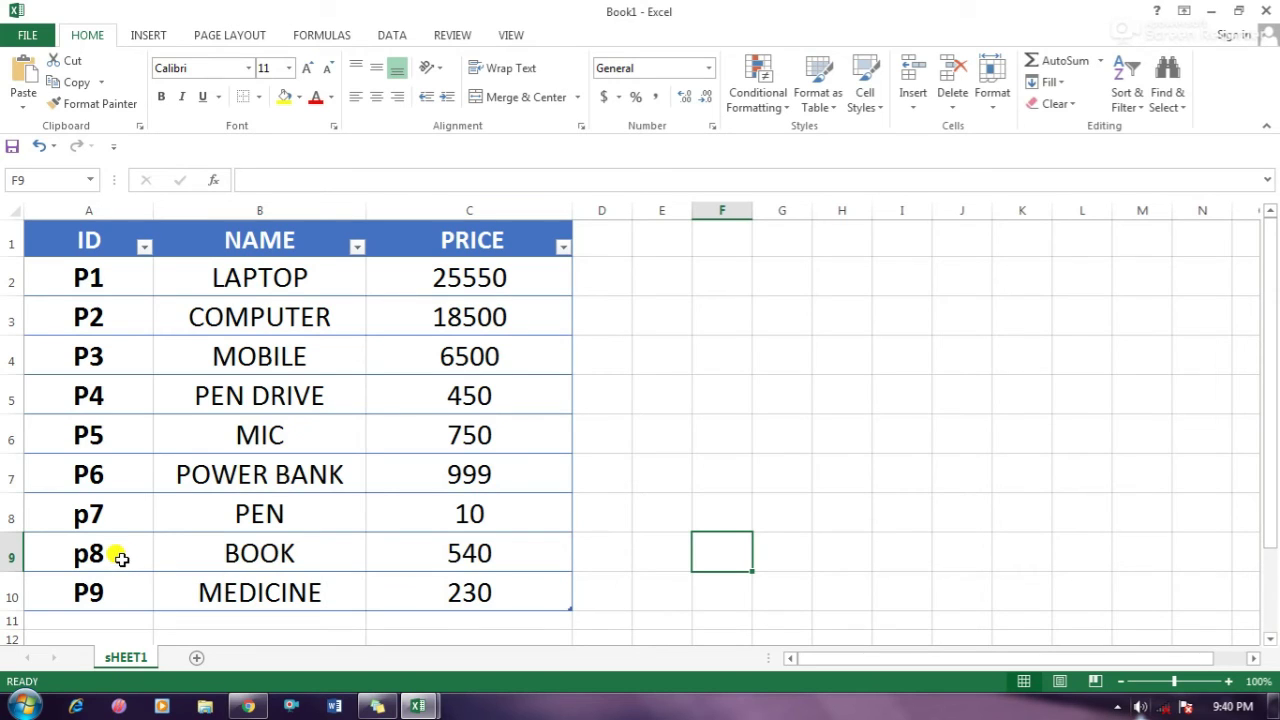
# Review the added p8 and P9 entries in the Book1 table, and return to the lookup form in Book2.
pyautogui.click(108, 595)
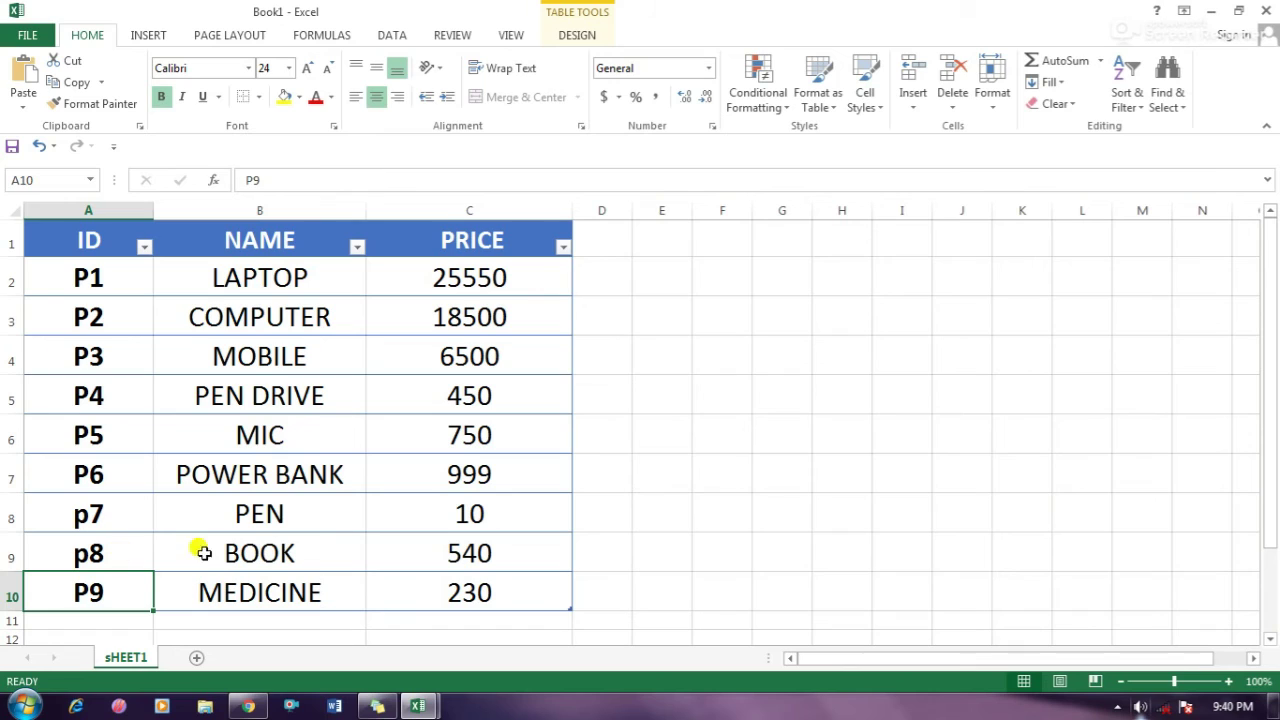
pyautogui.click(256, 550)
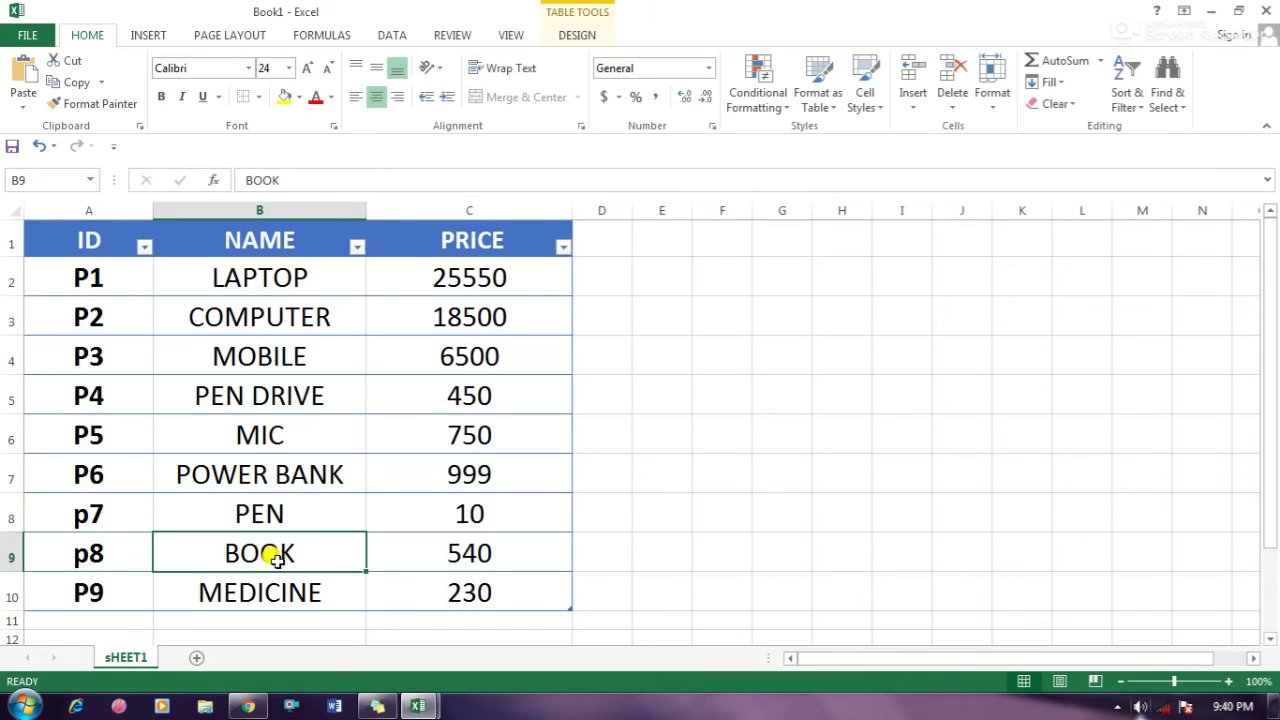
pyautogui.click(295, 603)
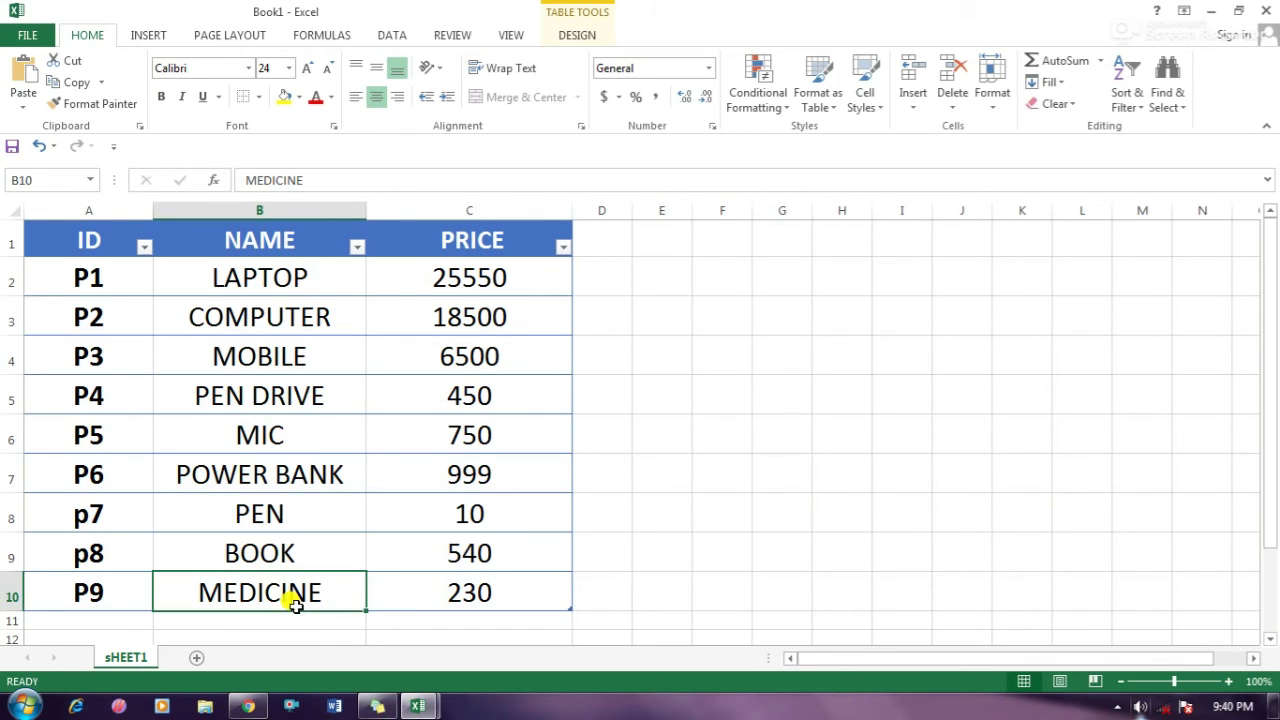
pyautogui.click(728, 515)
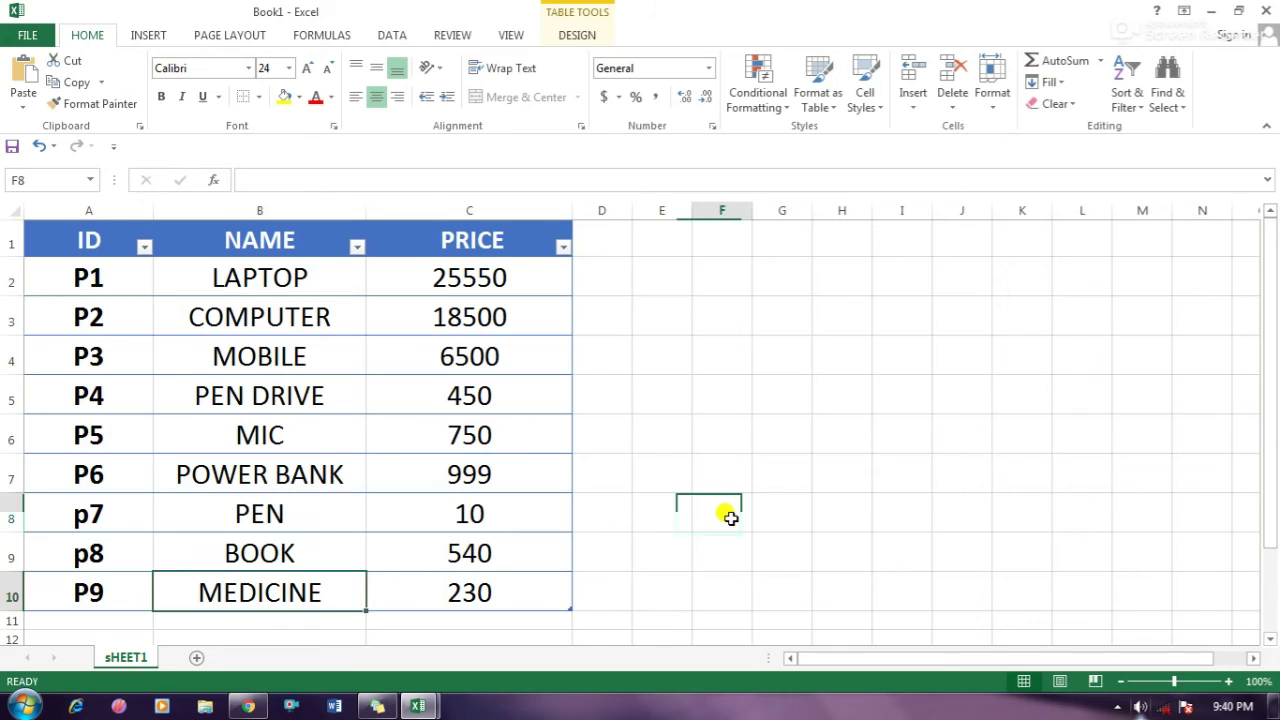
pyautogui.click(420, 708)
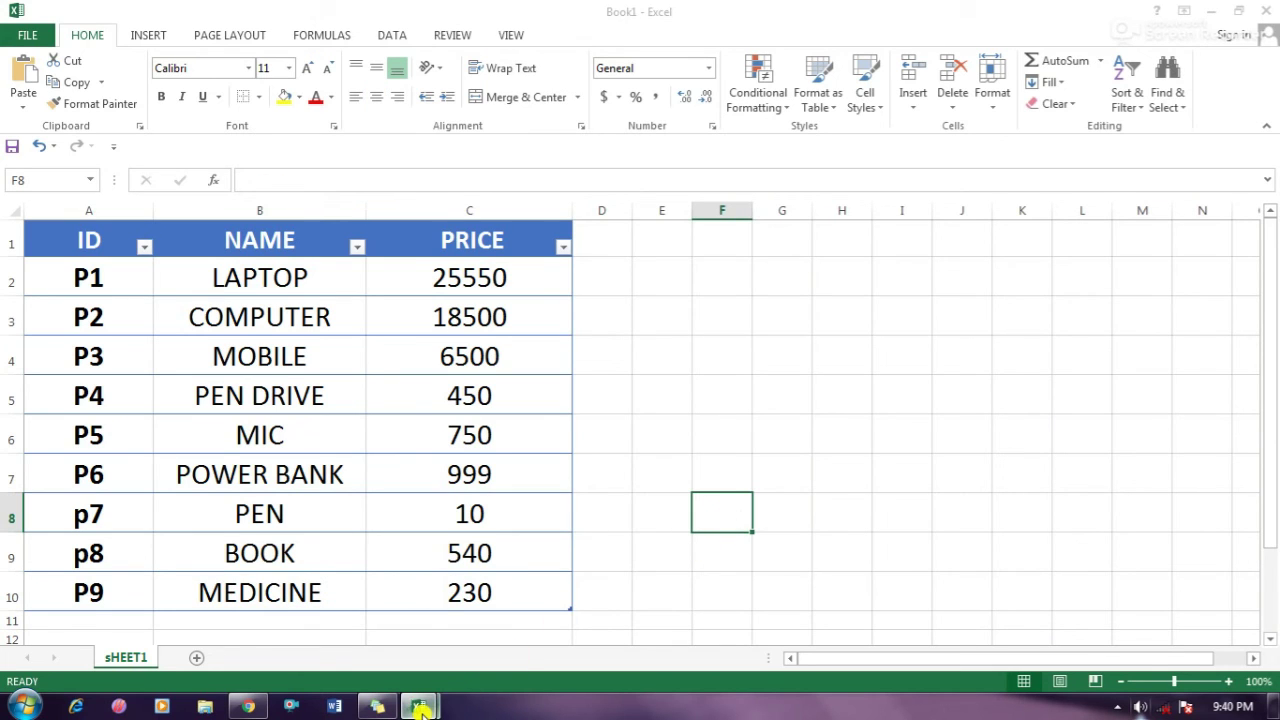
pyautogui.click(491, 646)
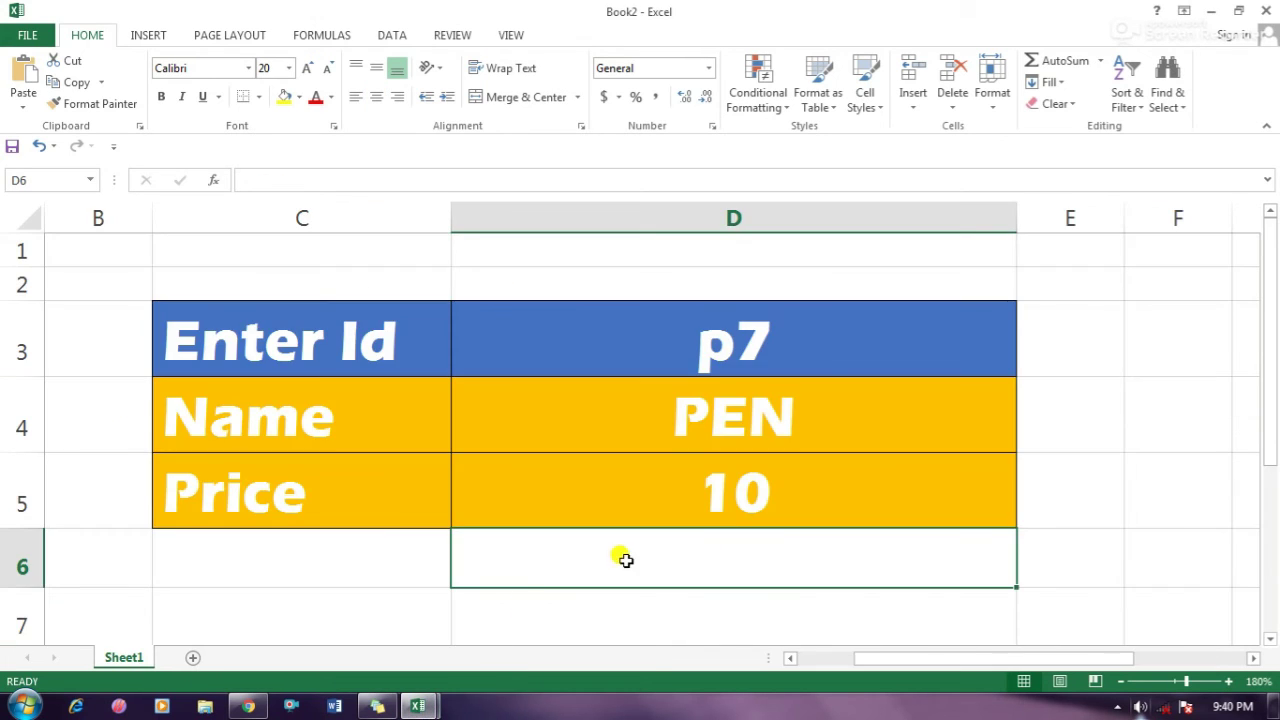
# Change the Enter Id value in D3 of the Book2 lookup form to p8.
pyautogui.doubleClick(778, 325)
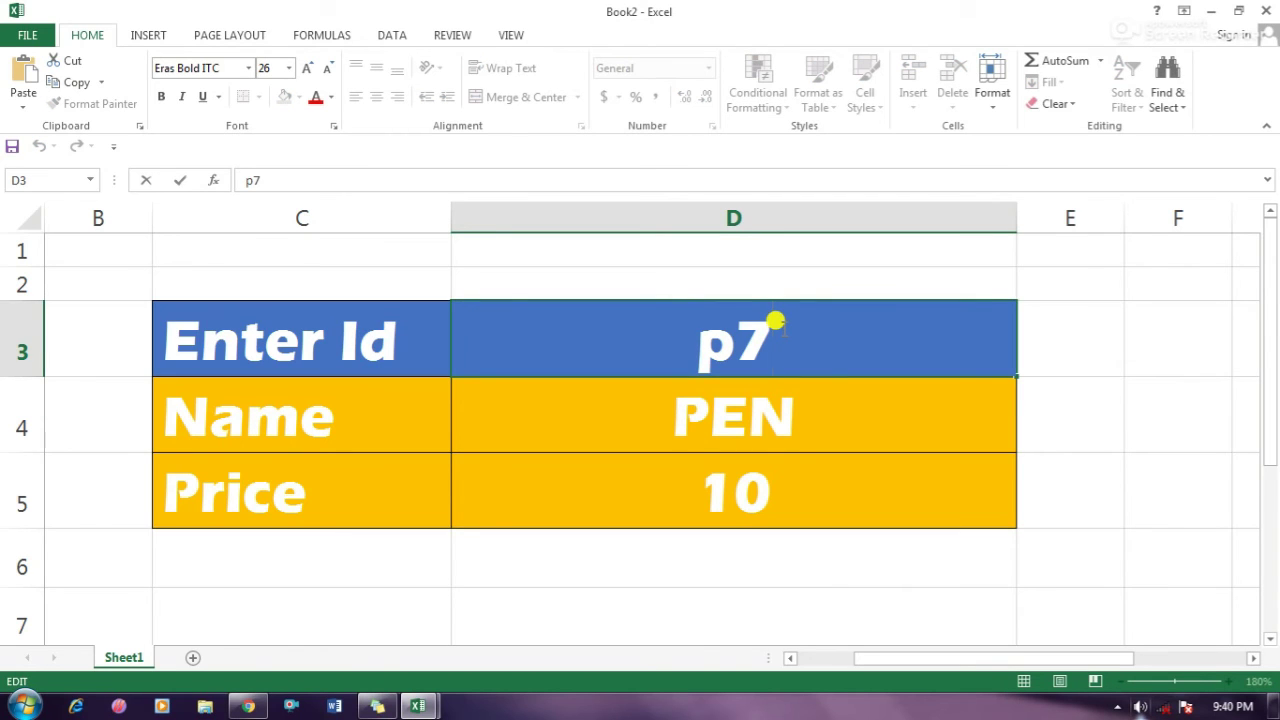
pyautogui.press('BackSpace')
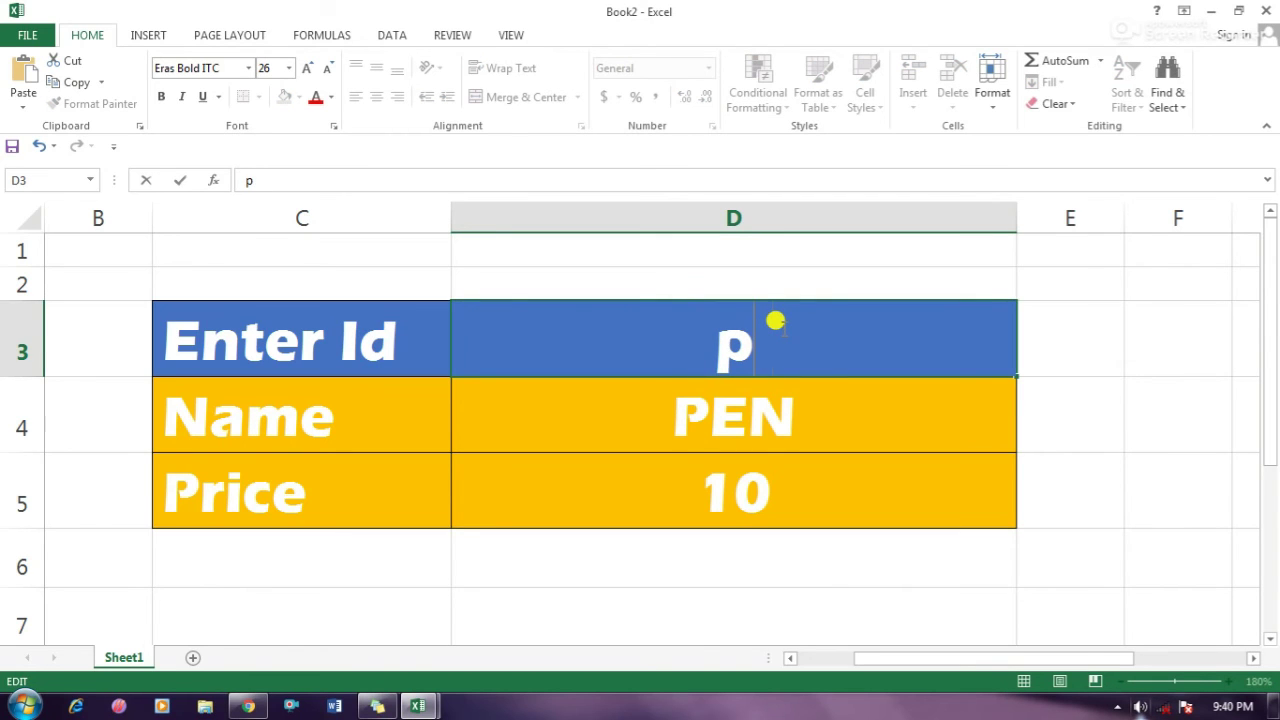
pyautogui.write('8')
pyautogui.press('Return')
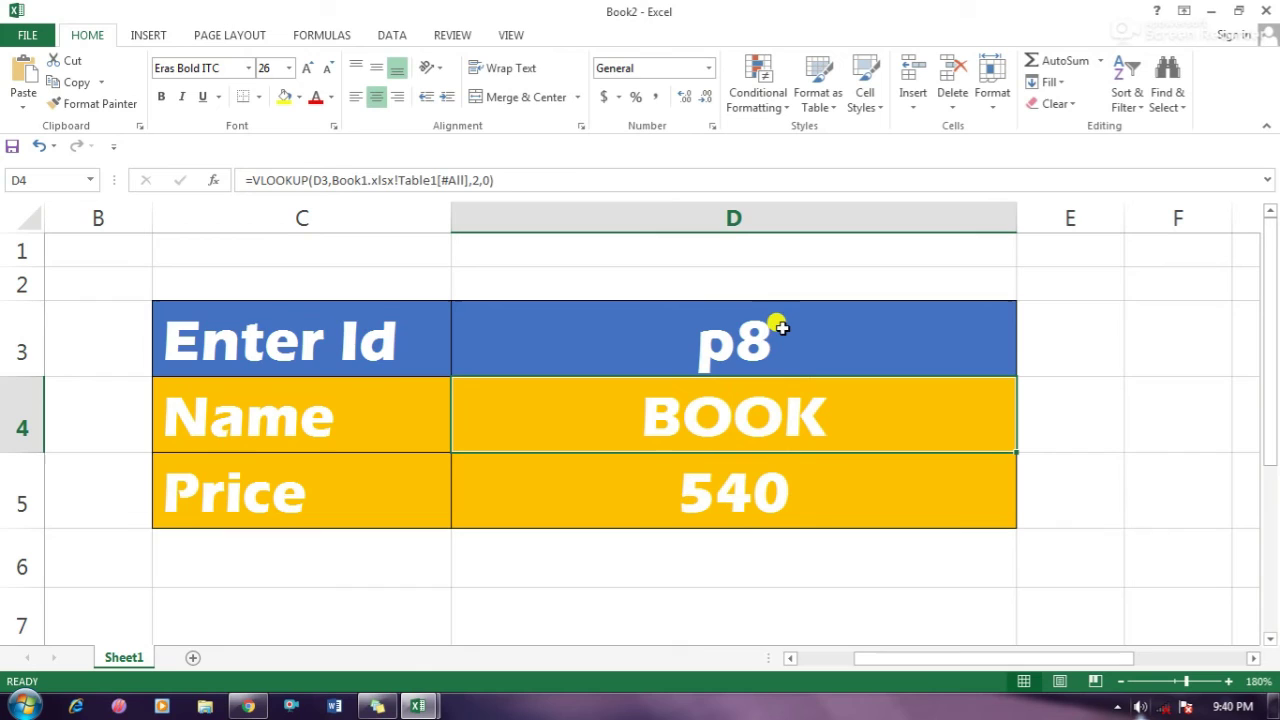
pyautogui.click(922, 622)
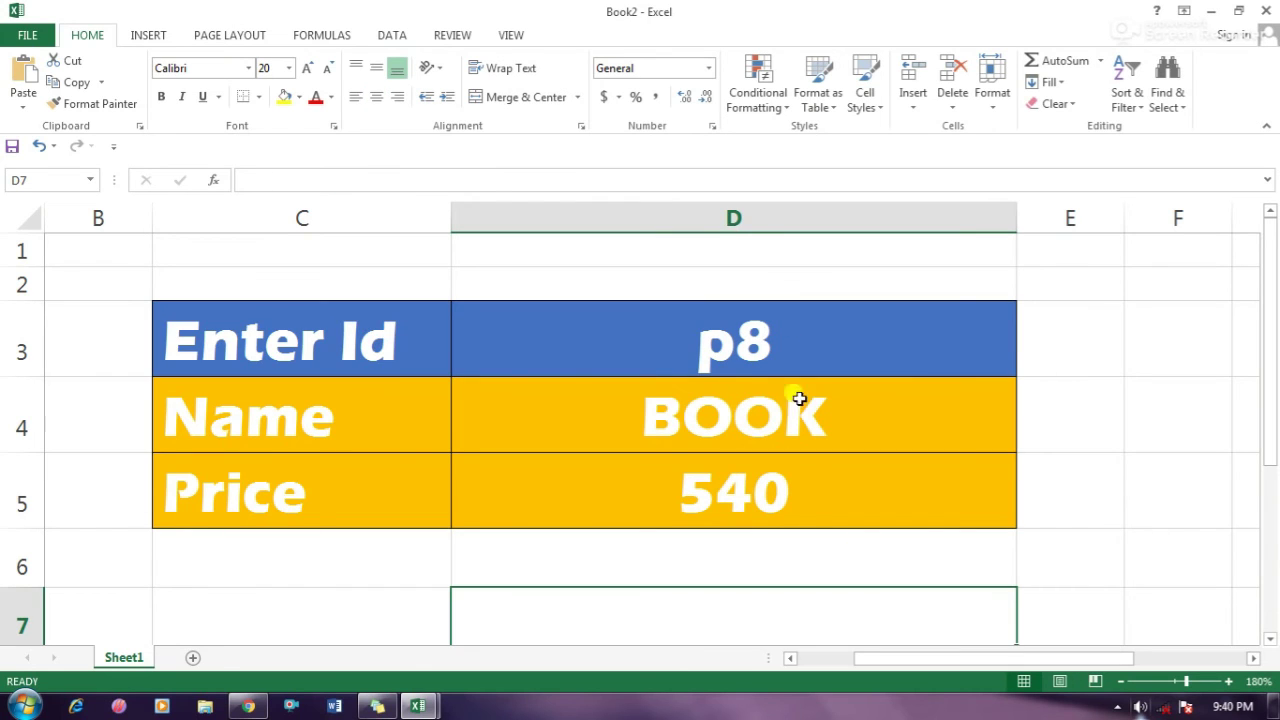
# Look up the next added product by setting the Enter Id value in D3 to p9.
pyautogui.doubleClick(777, 338)
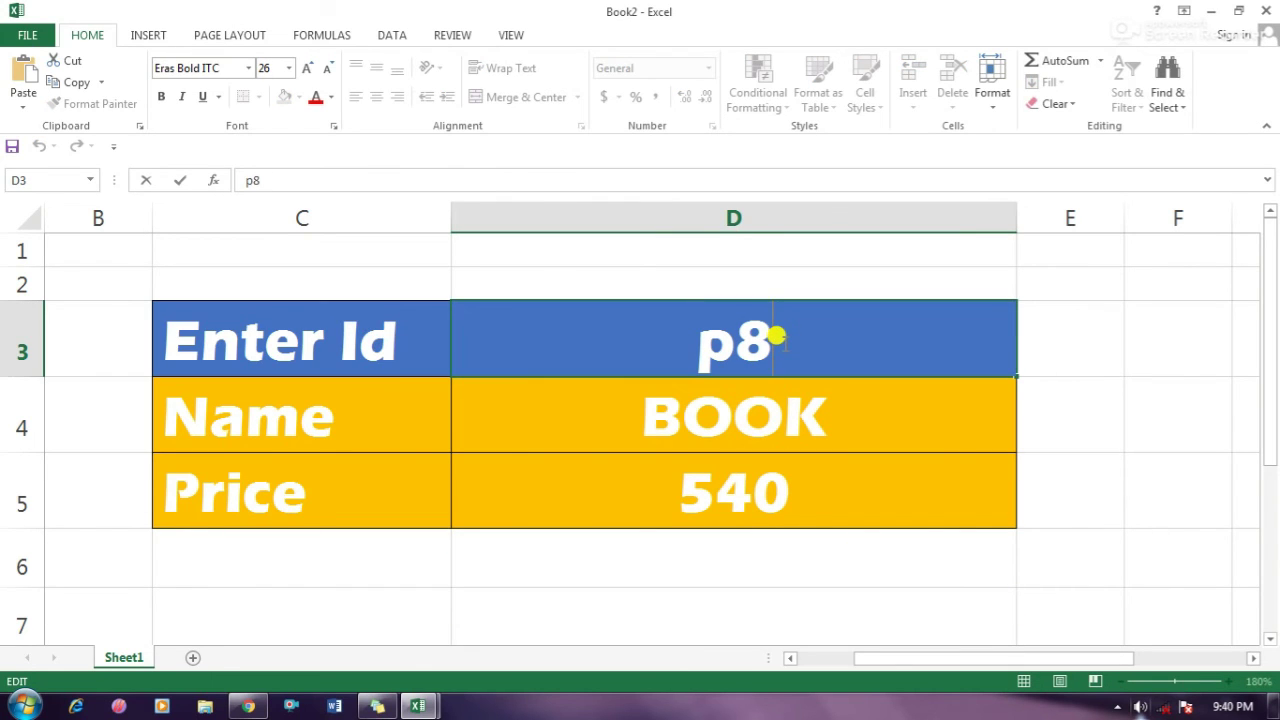
pyautogui.press('BackSpace')
pyautogui.write('9')
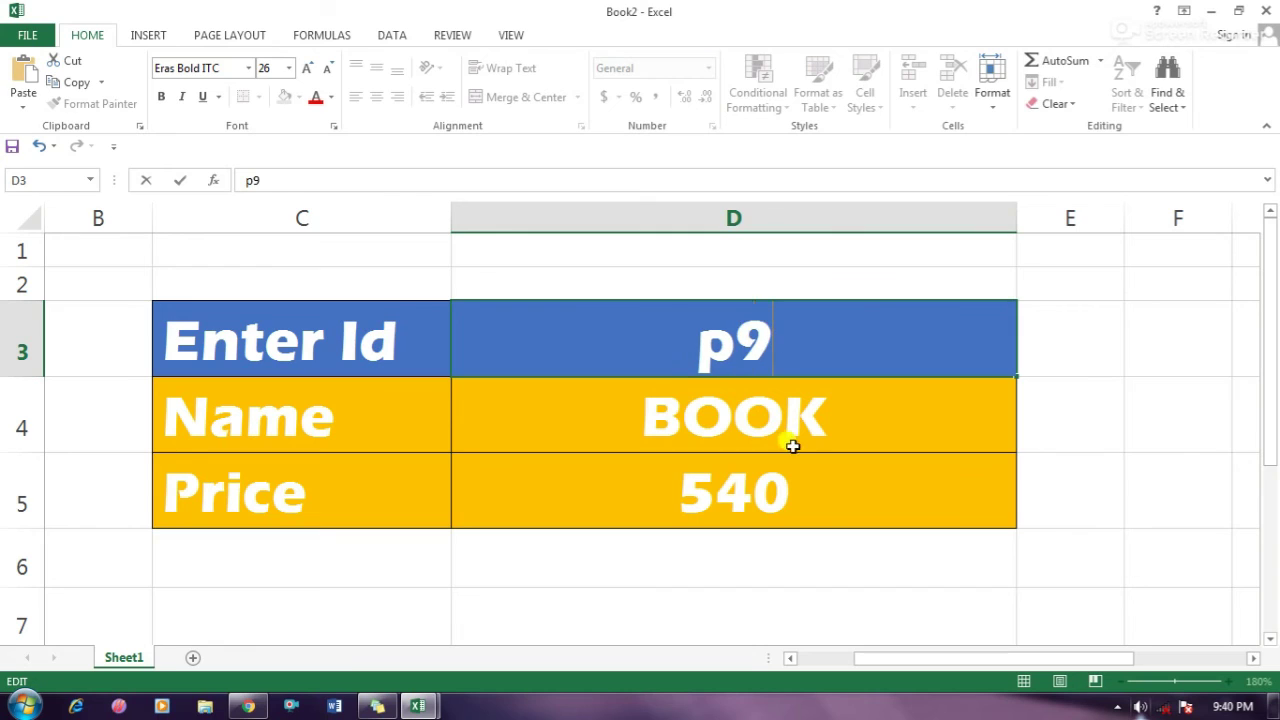
pyautogui.click(832, 589)
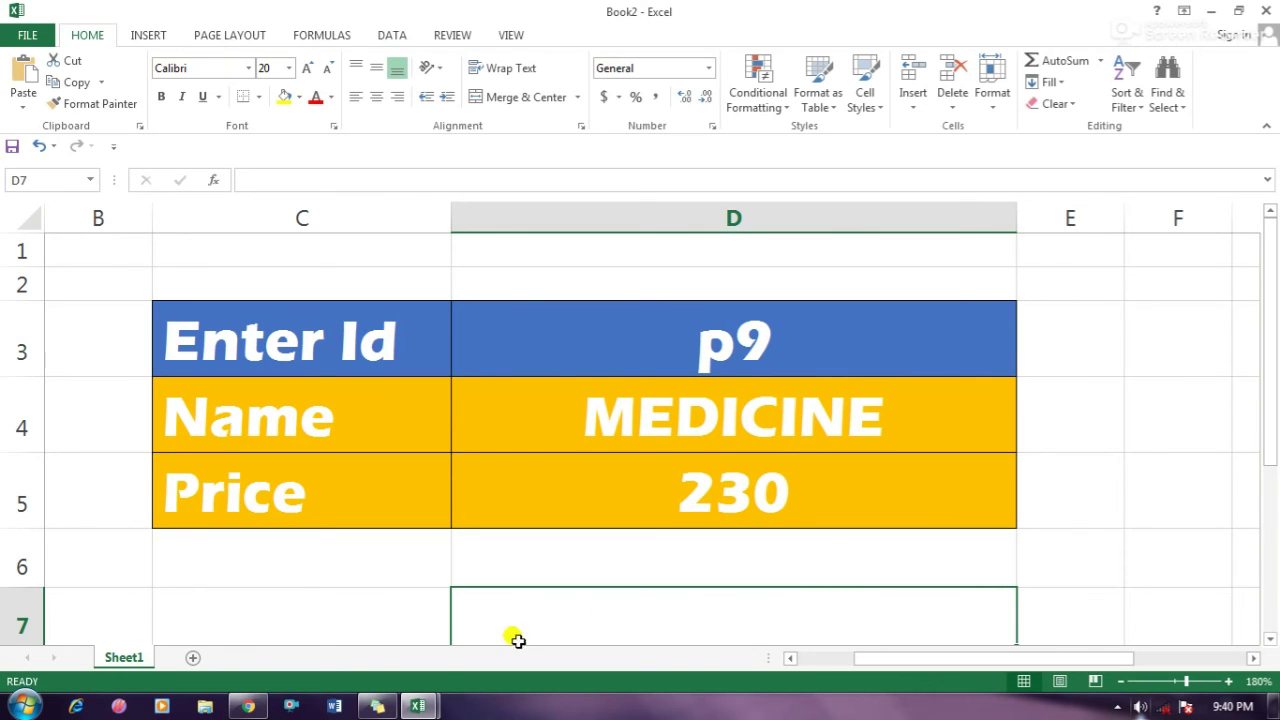
# Add a product in row 11 of the Book1 table with ID P10, name BIKE and price 95000.
pyautogui.click(418, 706)
pyautogui.click(336, 630)
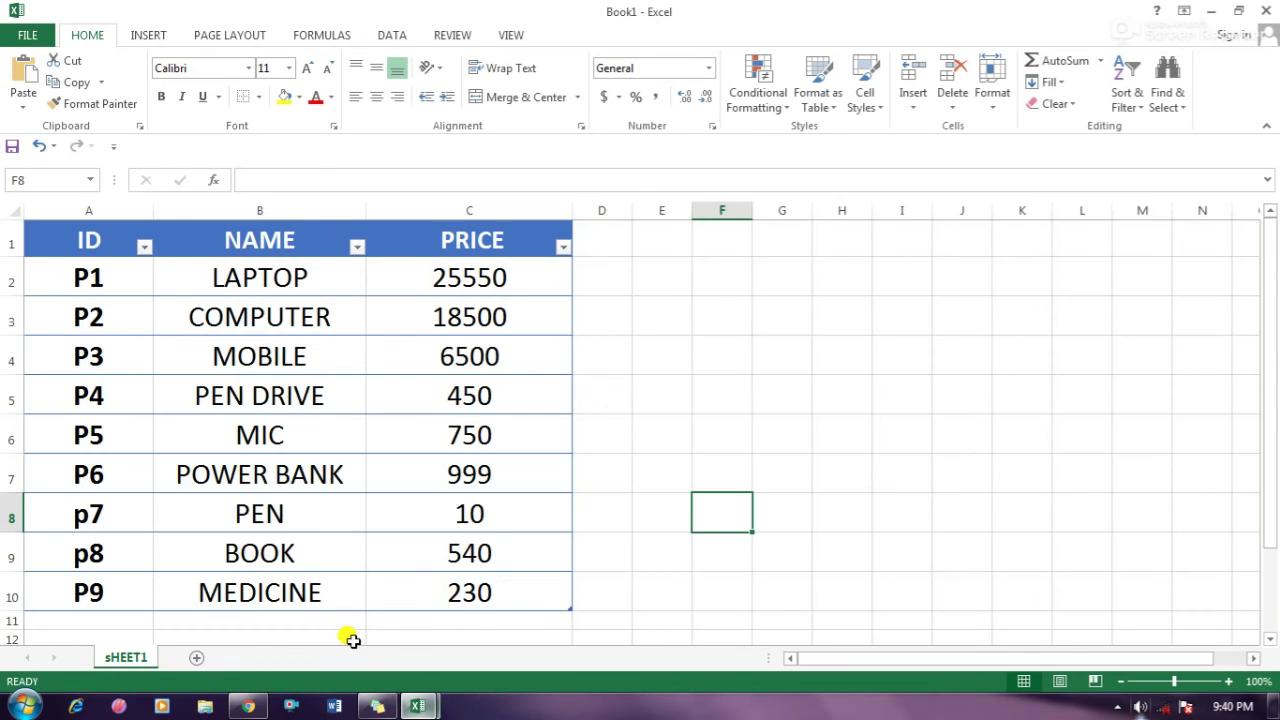
pyautogui.scroll(-3, 529, 586)
pyautogui.scroll(3, 113, 305)
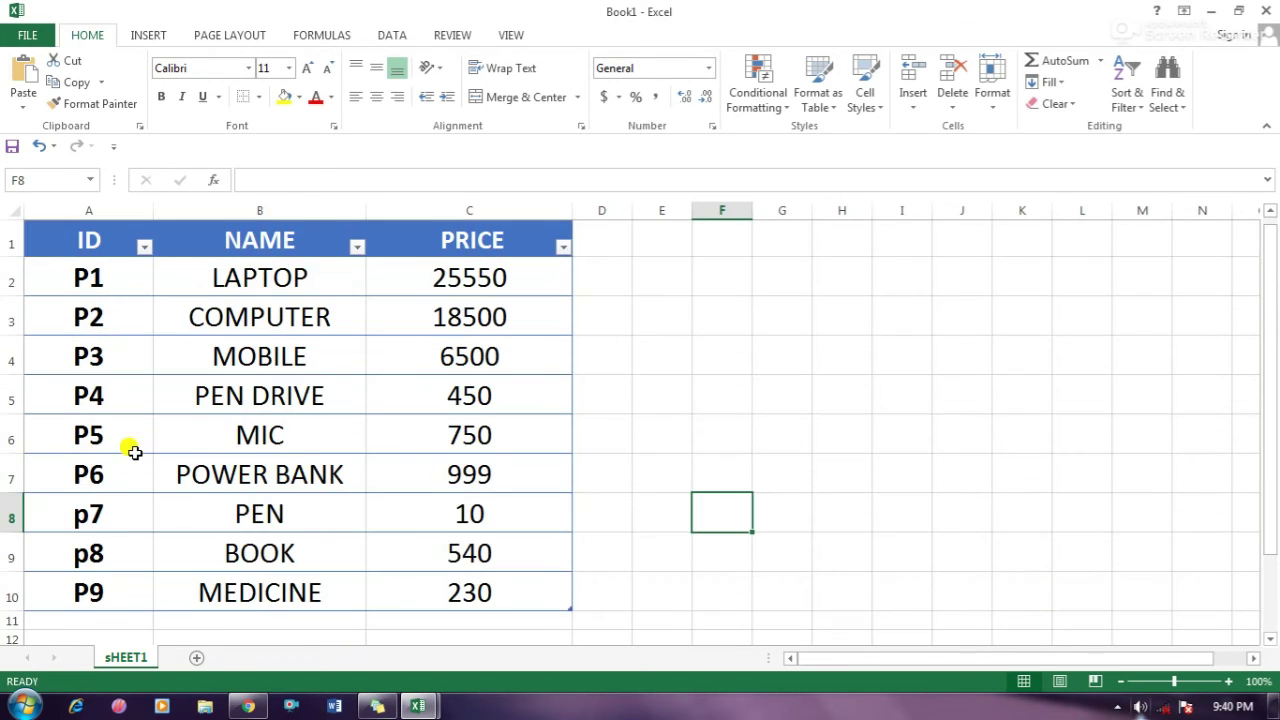
pyautogui.scroll(-2, 129, 449)
pyautogui.click(101, 391)
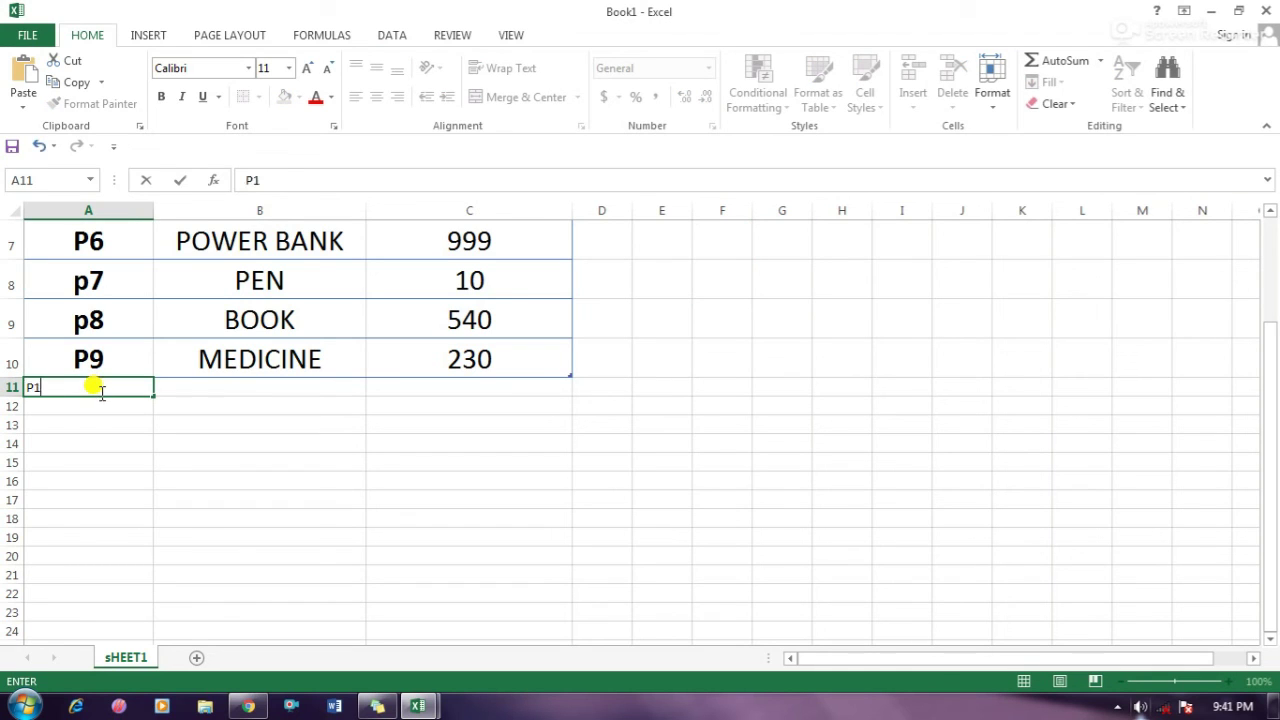
pyautogui.write('10')
pyautogui.click(192, 389)
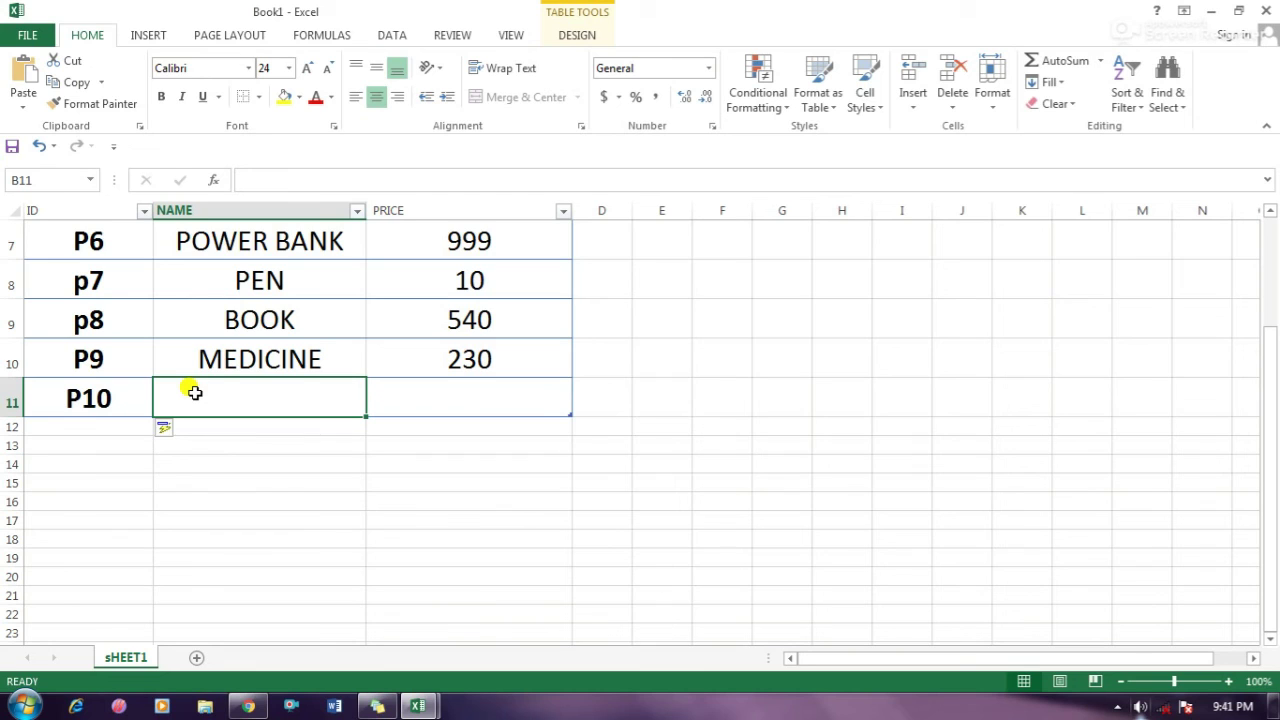
pyautogui.write('BIKE')
pyautogui.press('Tab')
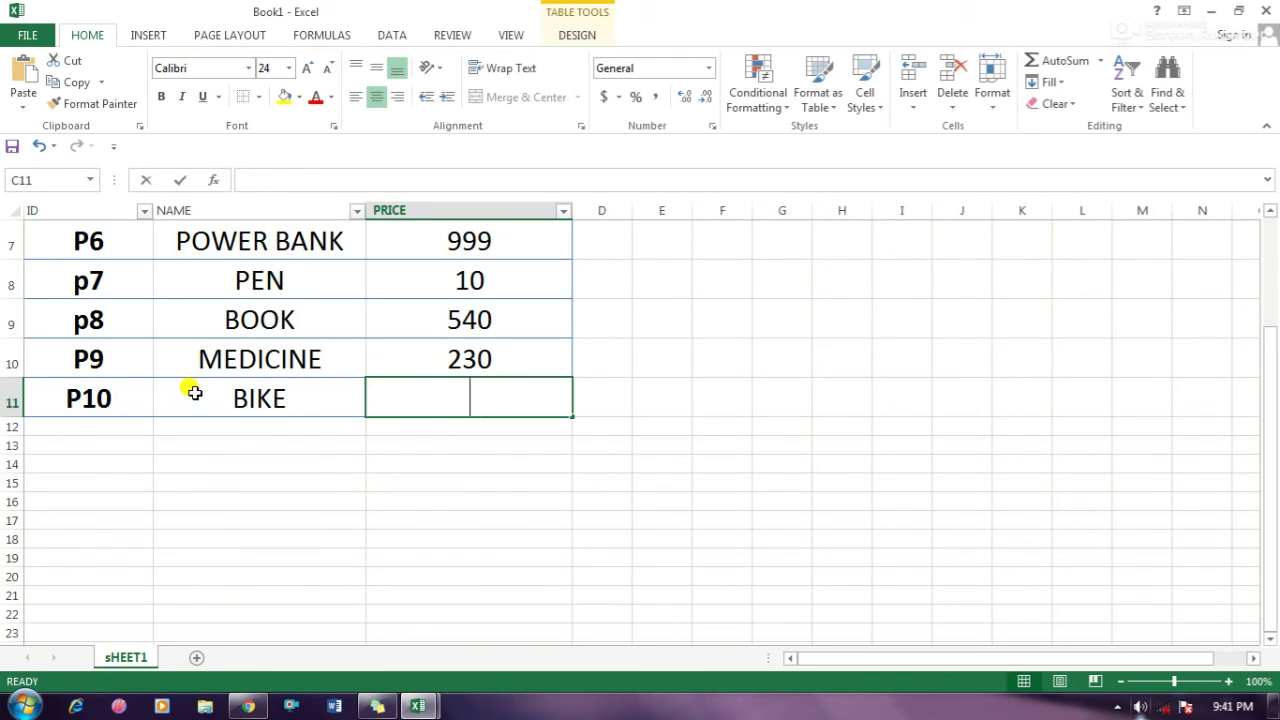
pyautogui.write('95000')
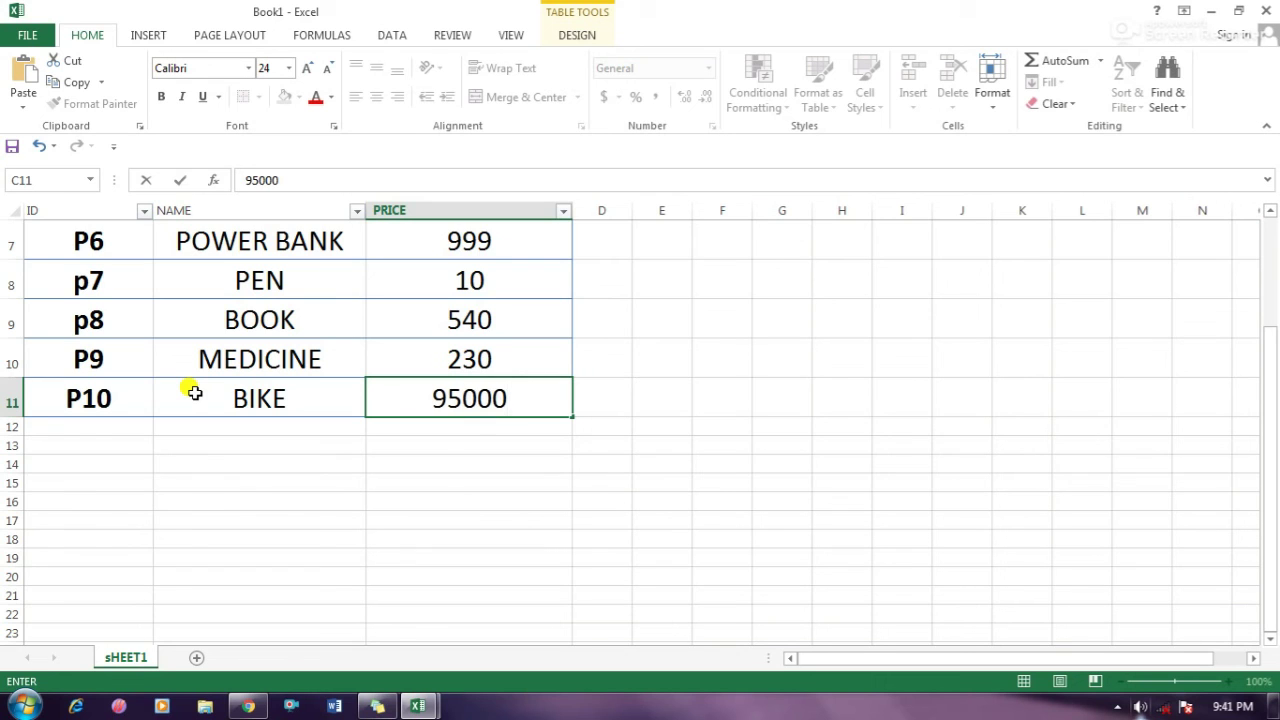
pyautogui.click(202, 476)
# Return to the Book2 lookup form and set the Enter Id value in D3 to p10.
pyautogui.moveTo(419, 707)
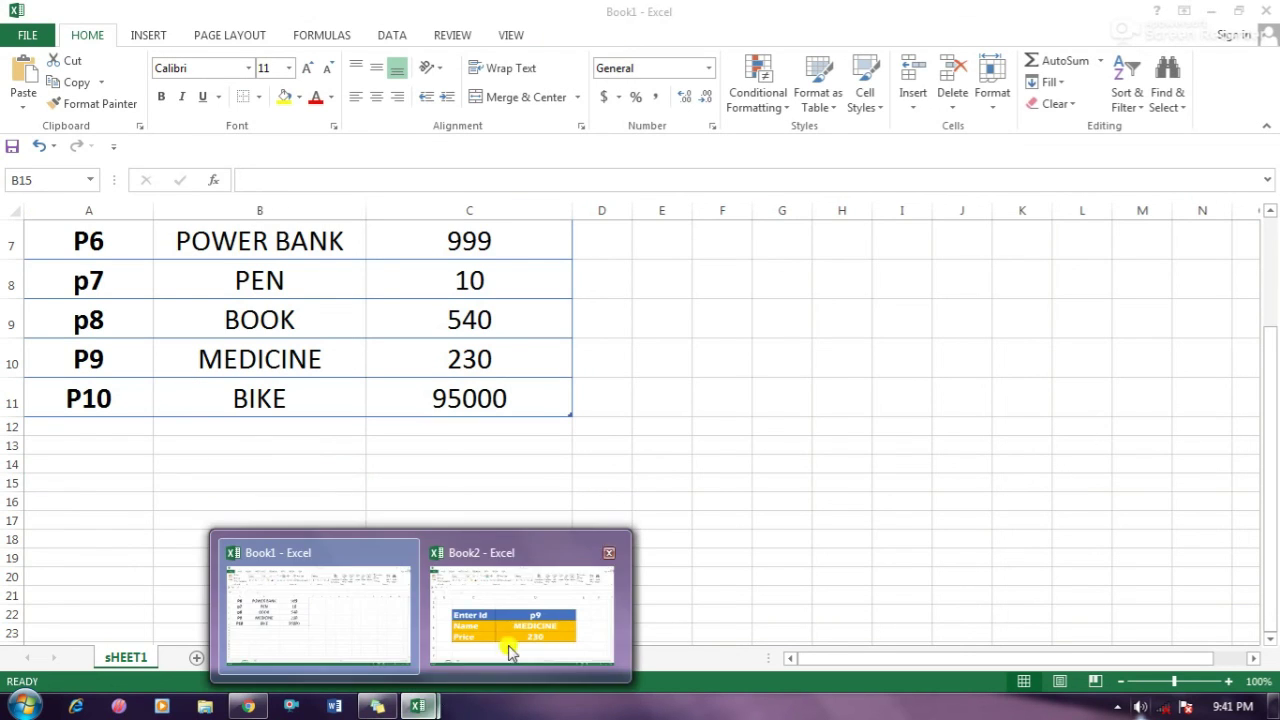
pyautogui.click(509, 646)
pyautogui.doubleClick(783, 342)
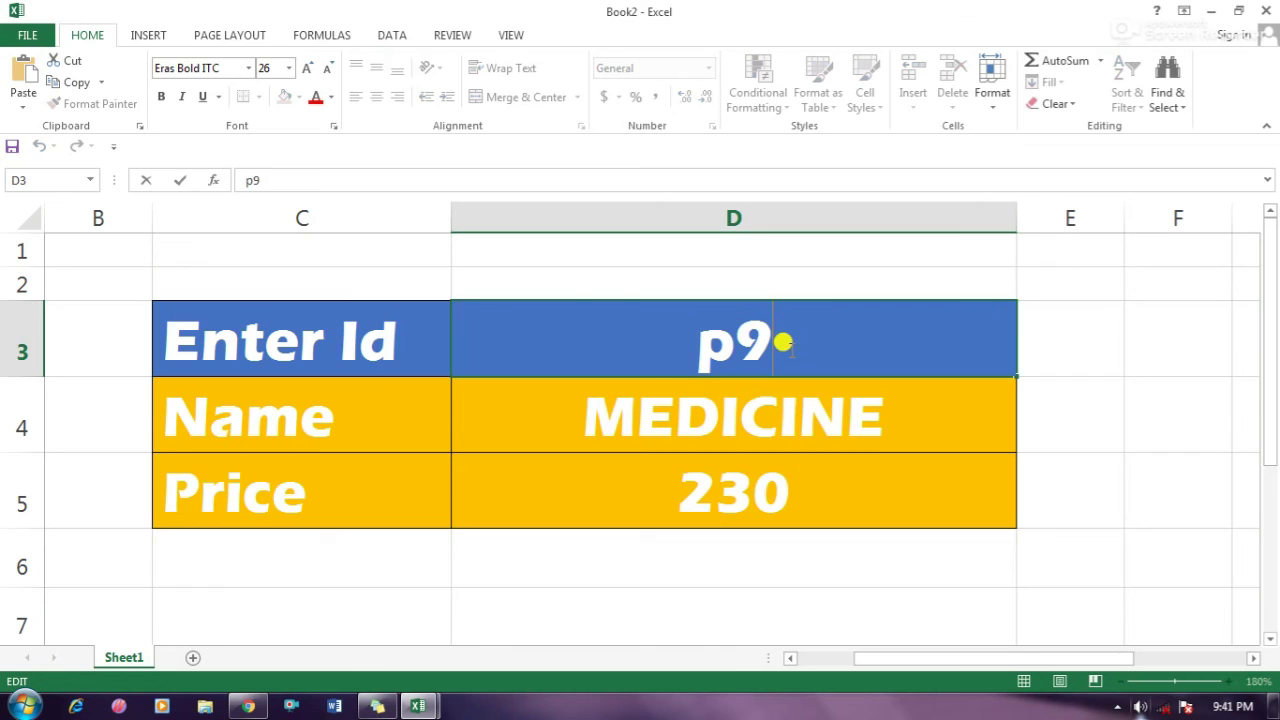
pyautogui.press('BackSpace')
pyautogui.write('10')
pyautogui.press('Return')
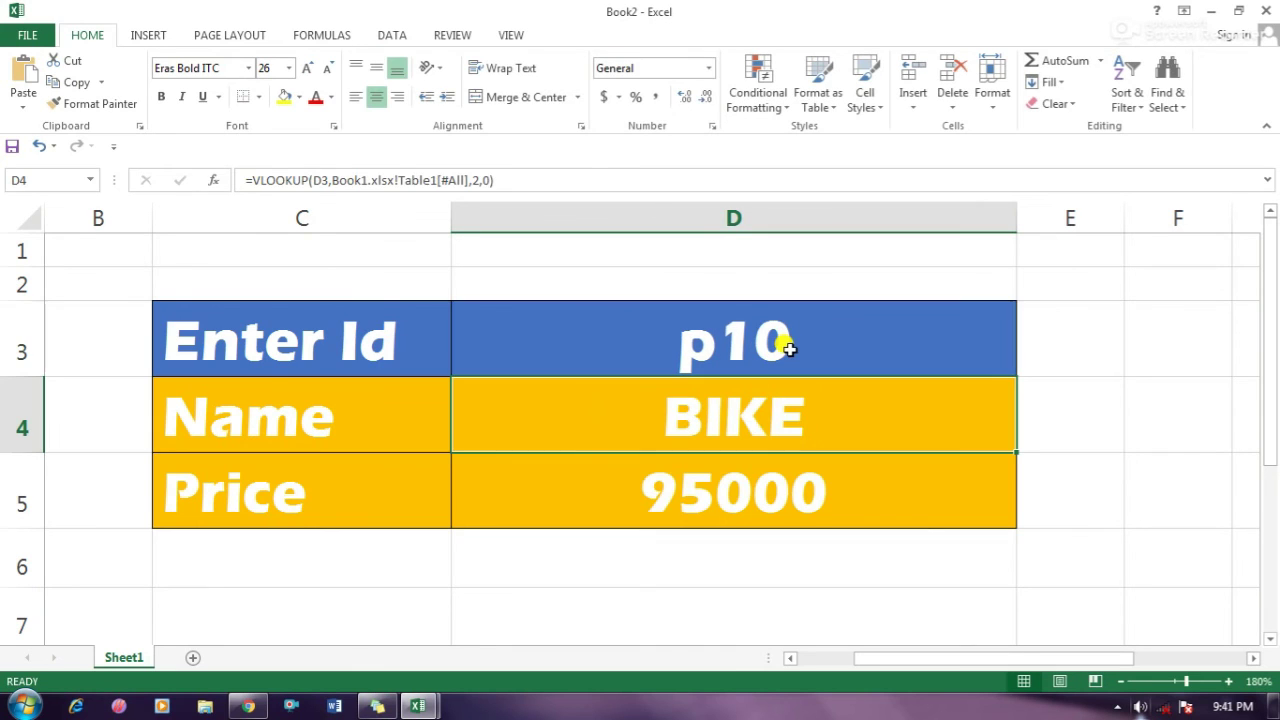
pyautogui.click(1180, 510)
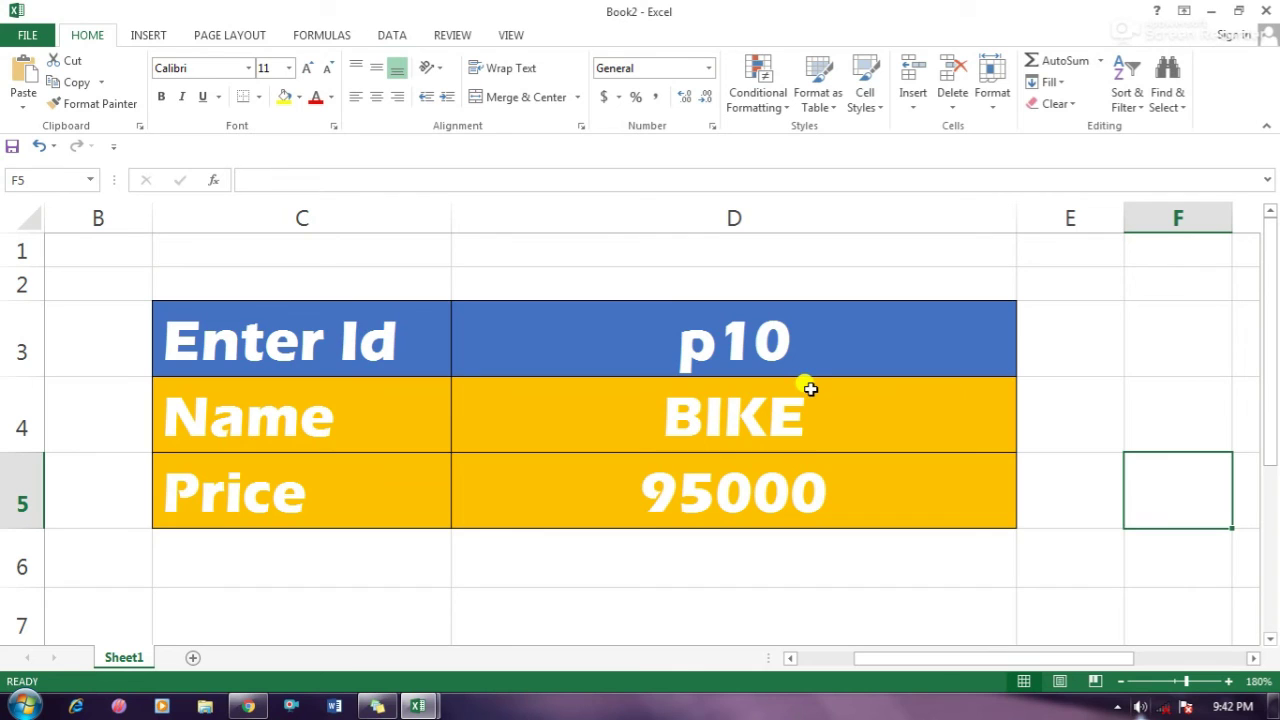
pyautogui.hotkey('ctrl', 'F10')
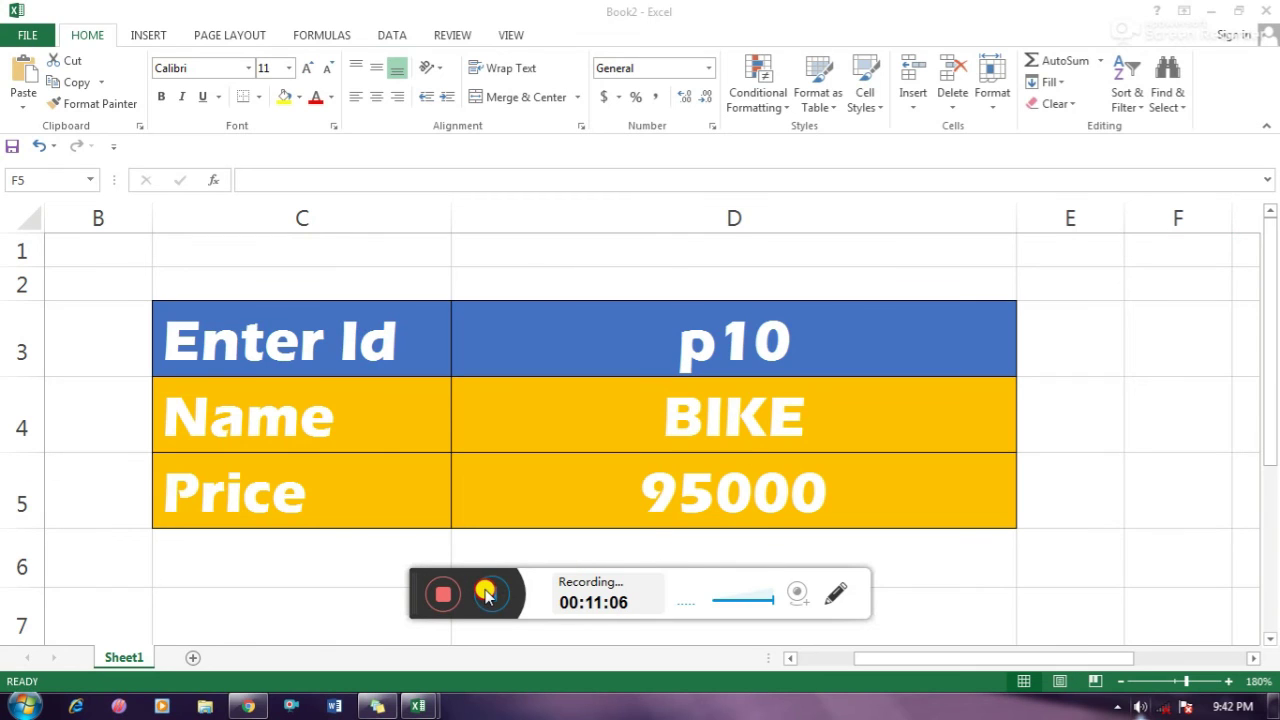